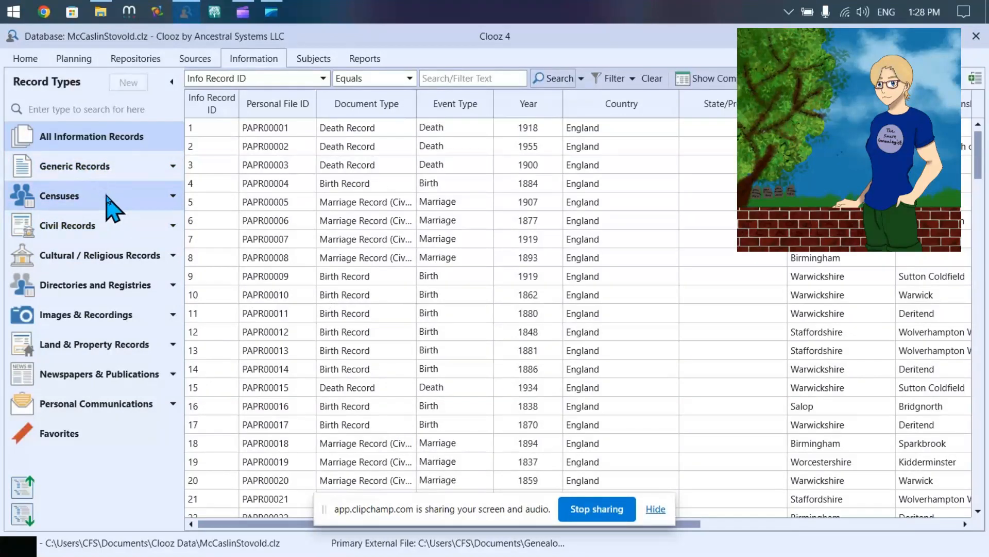
# - Start a new 1911 England, Wales Census information record from the UK Censuses record types
pyautogui.click(112, 200)
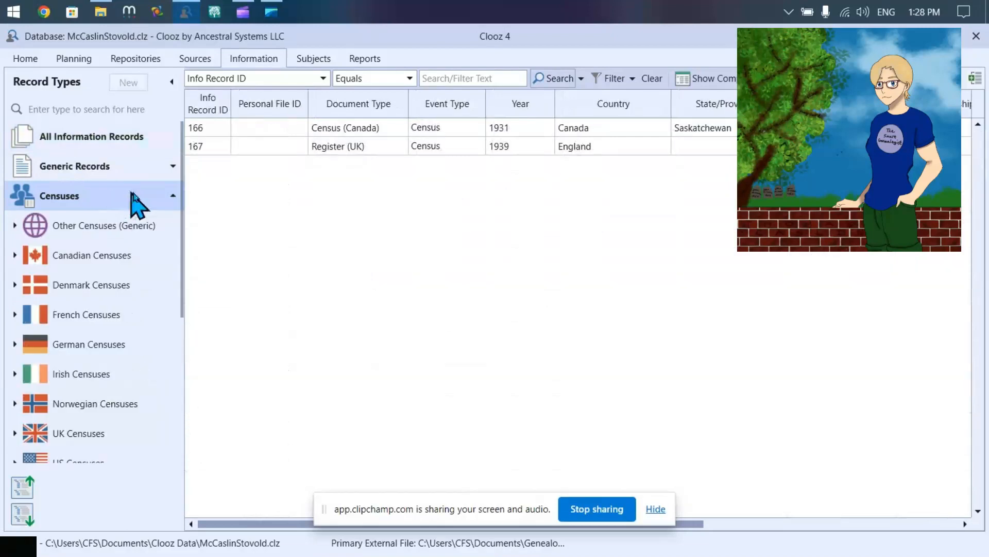
pyautogui.scroll(-1, 108, 201)
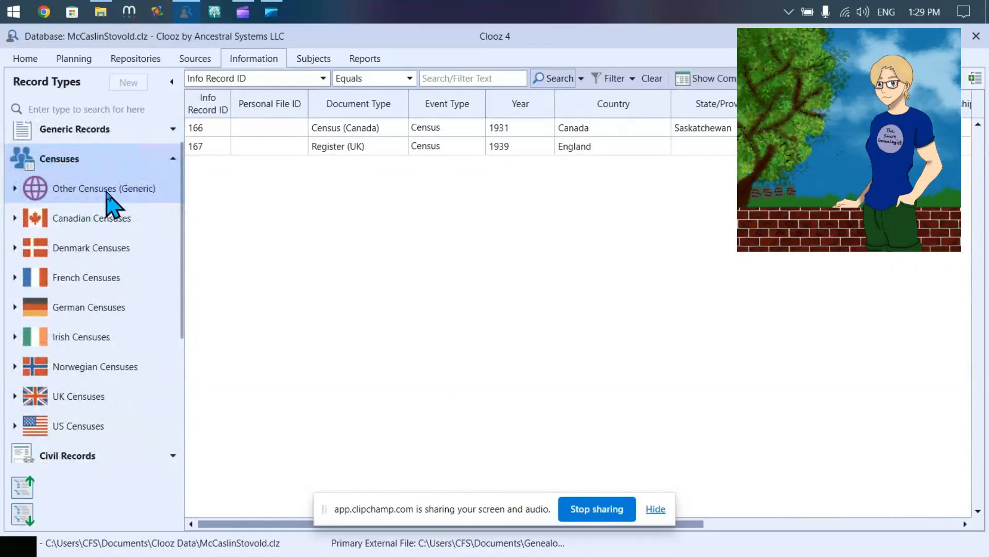
pyautogui.scroll(-1, 108, 200)
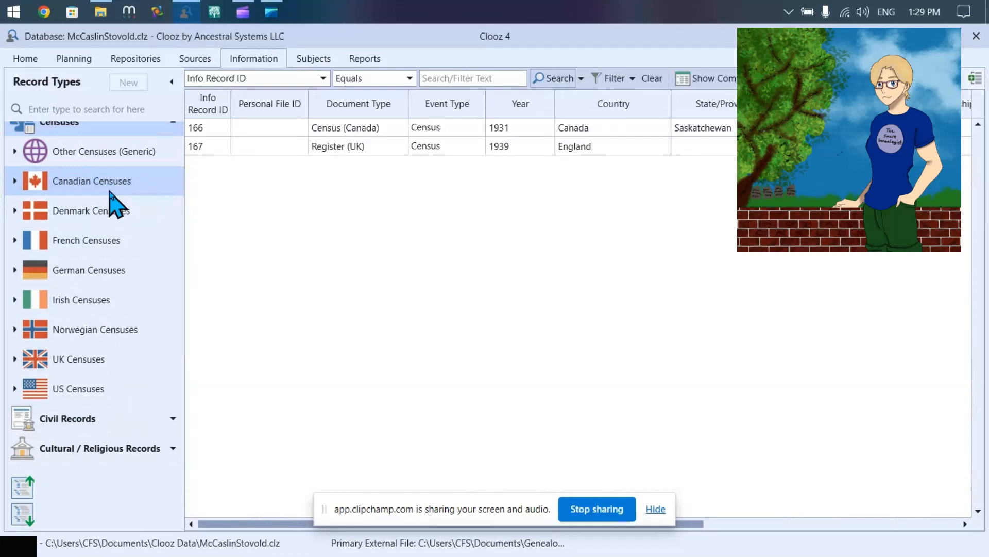
pyautogui.click(80, 360)
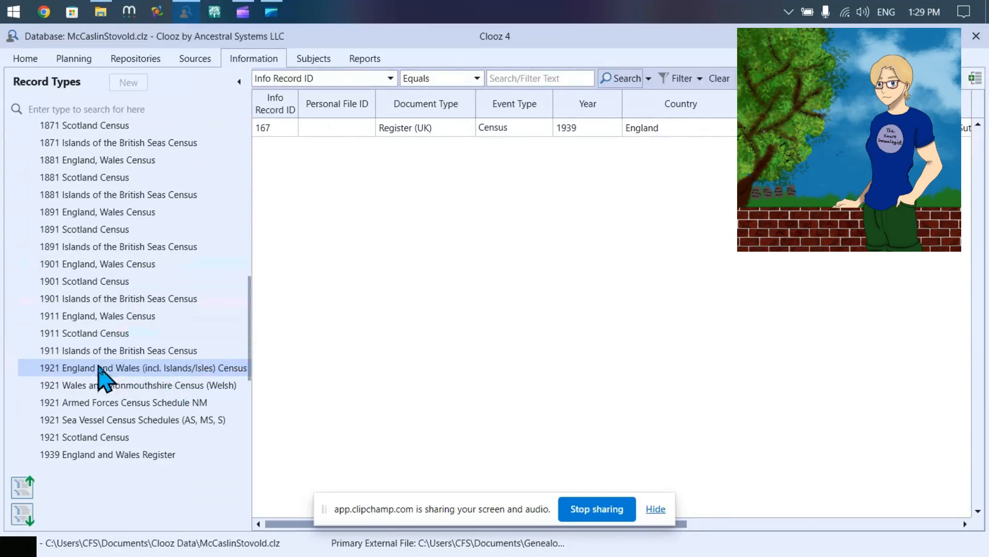
pyautogui.click(105, 317)
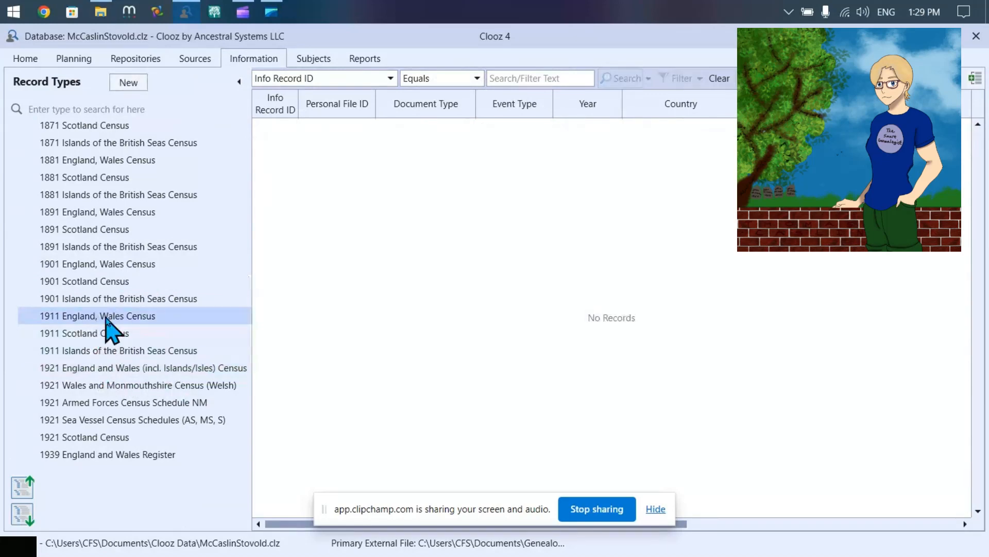
pyautogui.click(129, 83)
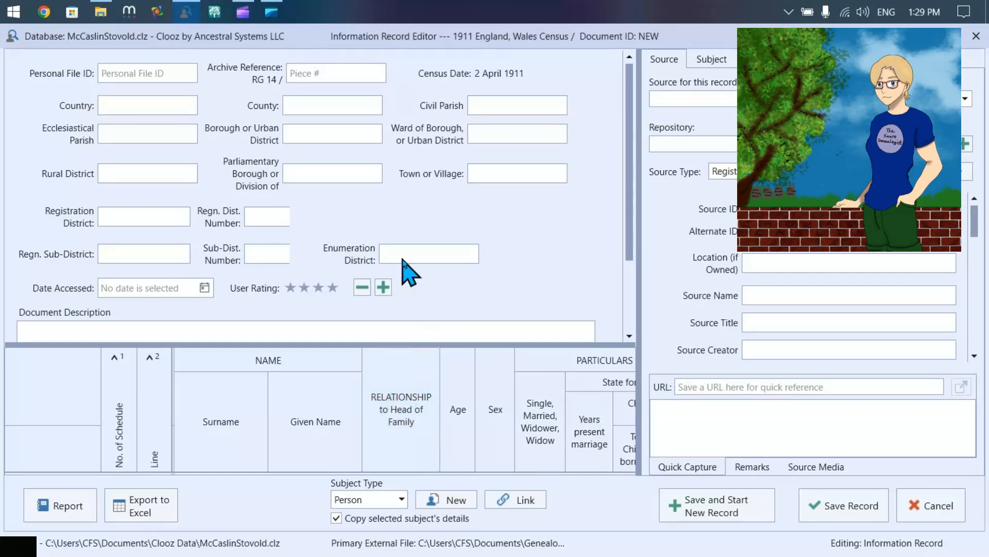
# - Attach the census JPG from the Documents\Census\England\1911 folder to the new record's media, then put the folder window away
pyautogui.click(100, 13)
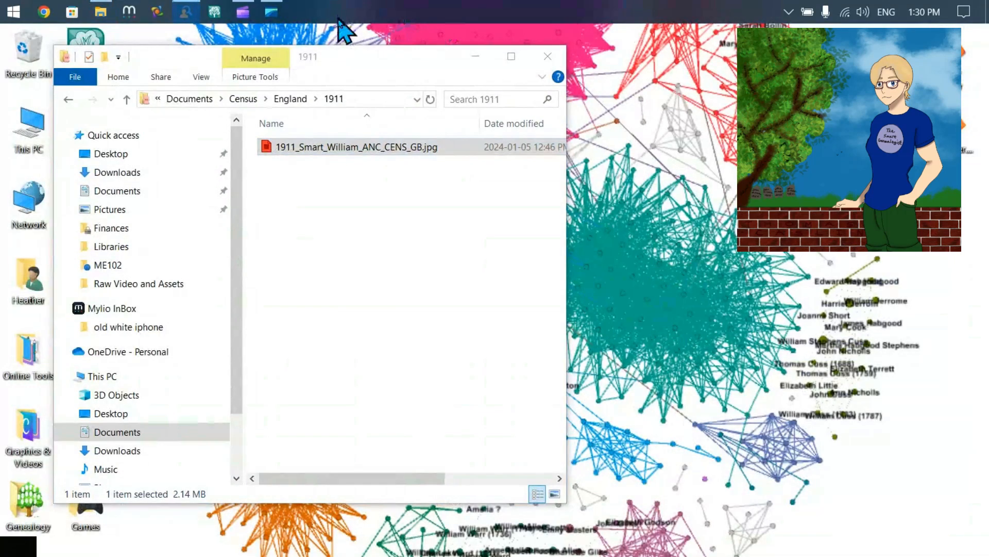
pyautogui.keyDown('shift'); pyautogui.rightClick(193, 12); pyautogui.keyUp('shift')
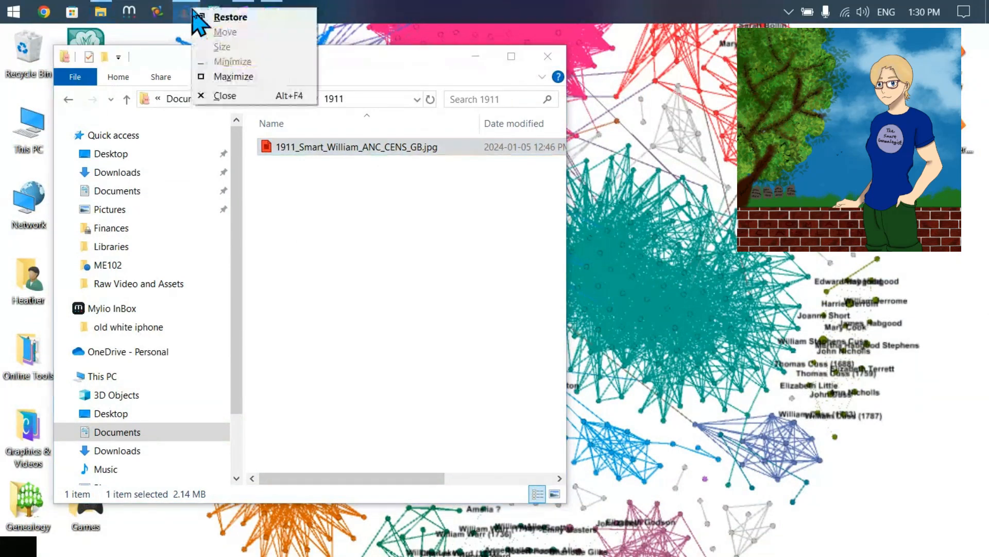
pyautogui.click(245, 78)
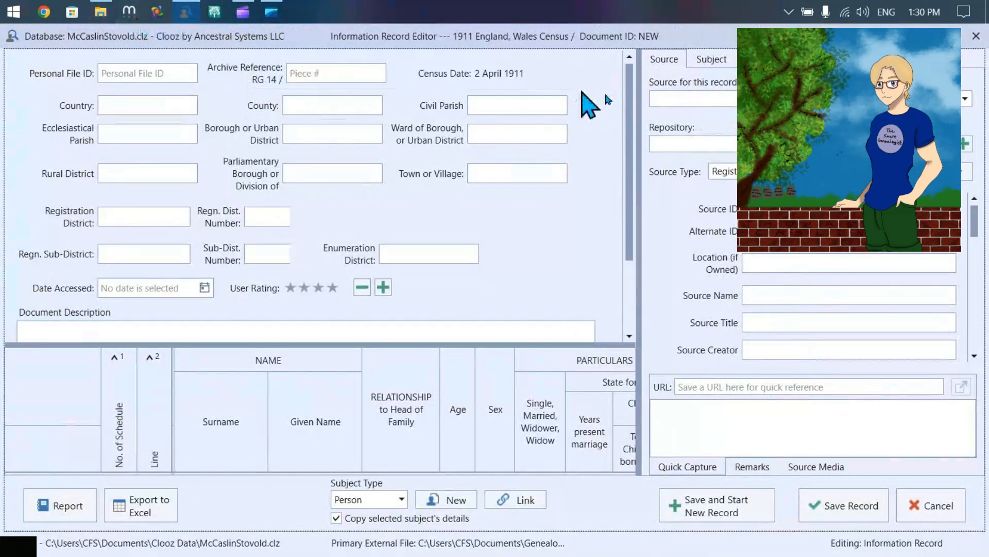
pyautogui.click(100, 11)
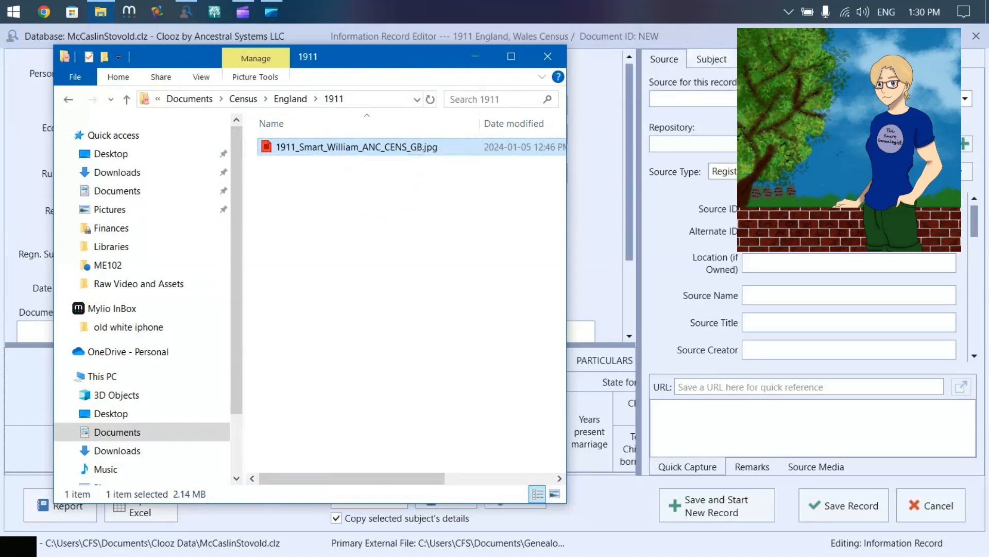
pyautogui.click(762, 59)
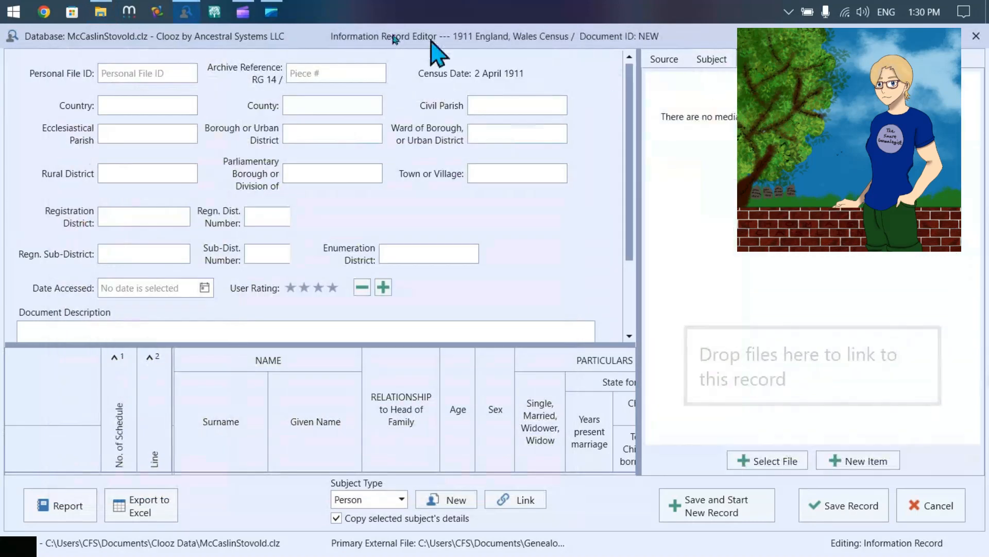
pyautogui.click(100, 11)
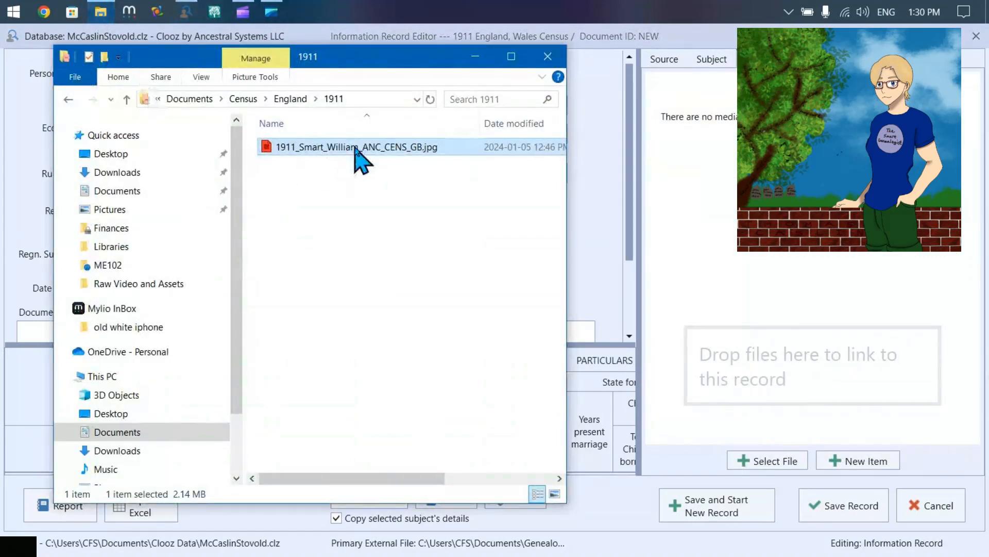
pyautogui.moveTo(291, 155); pyautogui.dragTo(748, 352)
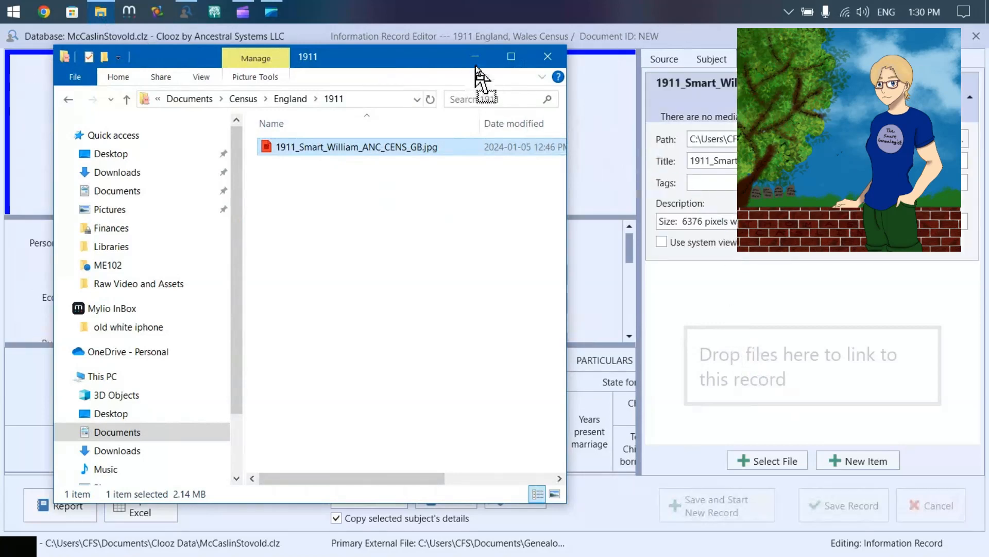
pyautogui.moveTo(475, 66); pyautogui.dragTo(474, 56)
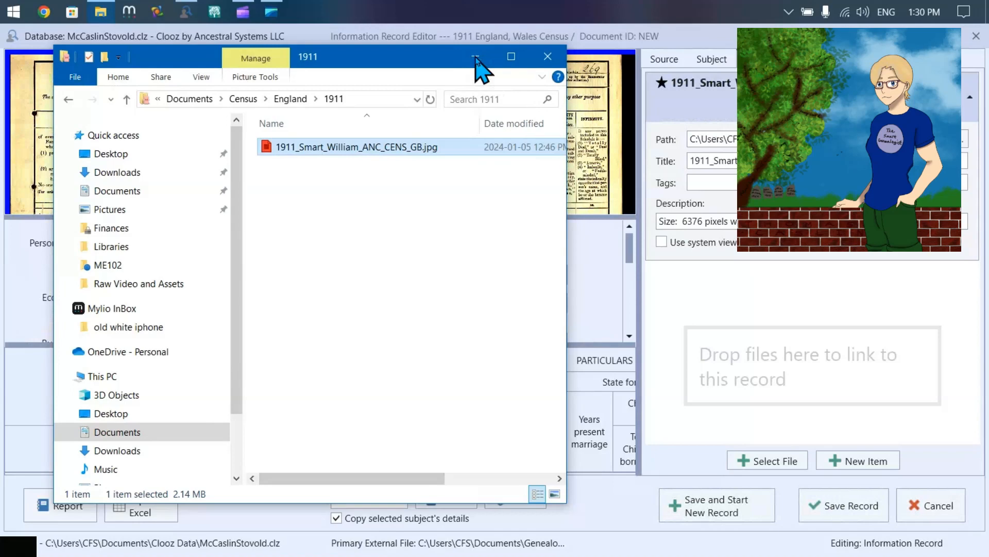
pyautogui.click(475, 57)
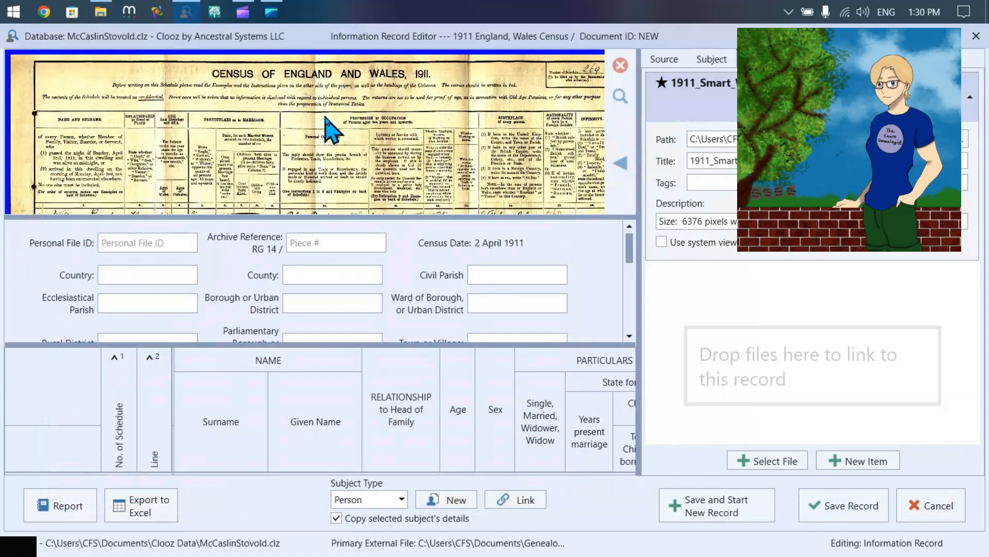
# - Toggle the row guide on and off over the household entries of the census image, and enlarge the image slightly
pyautogui.scroll(-2, 299, 106)
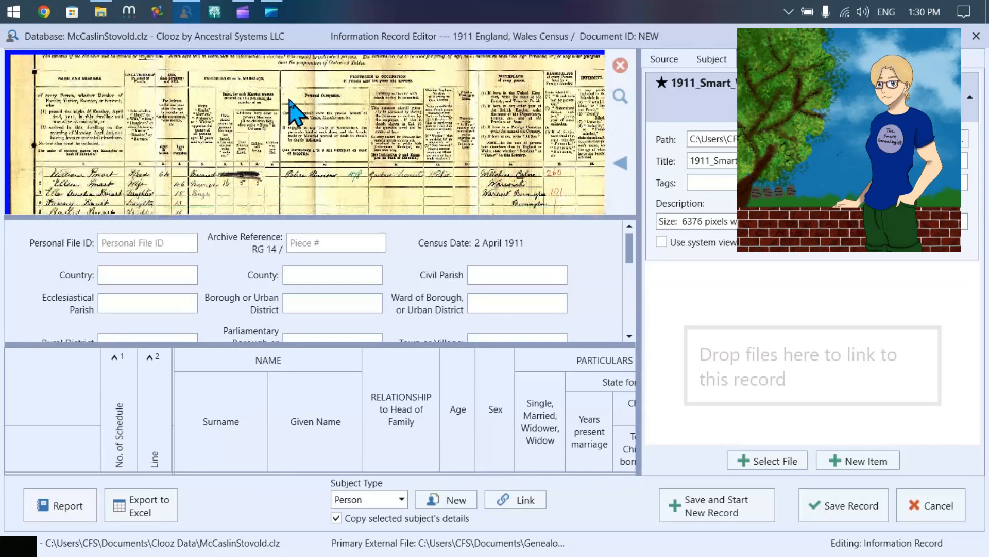
pyautogui.scroll(-3, 290, 101)
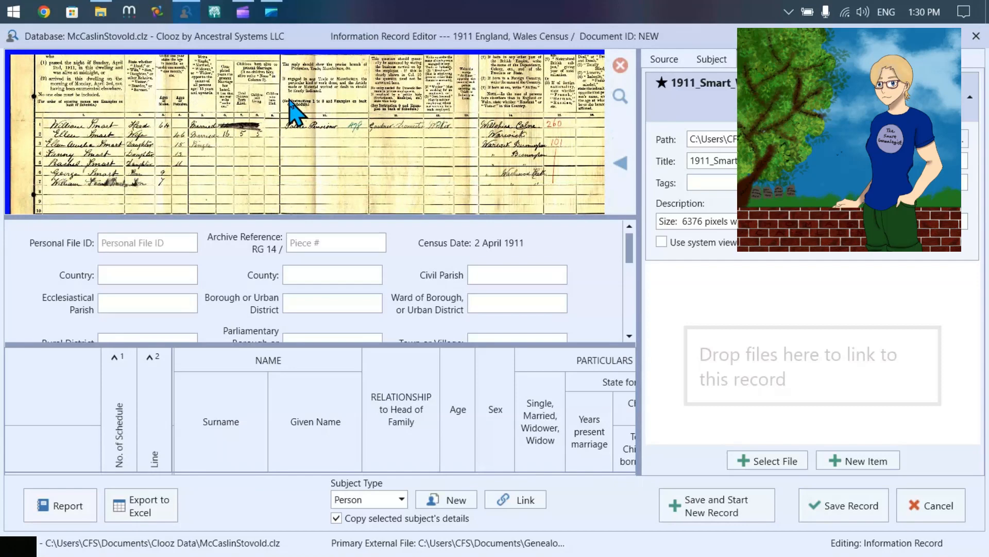
pyautogui.scroll(-1, 290, 101)
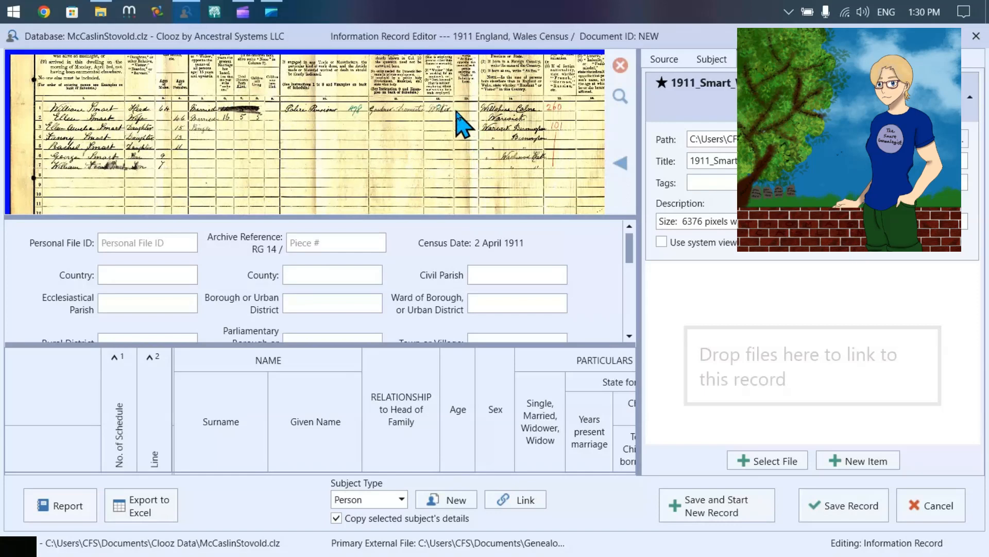
pyautogui.click(619, 163)
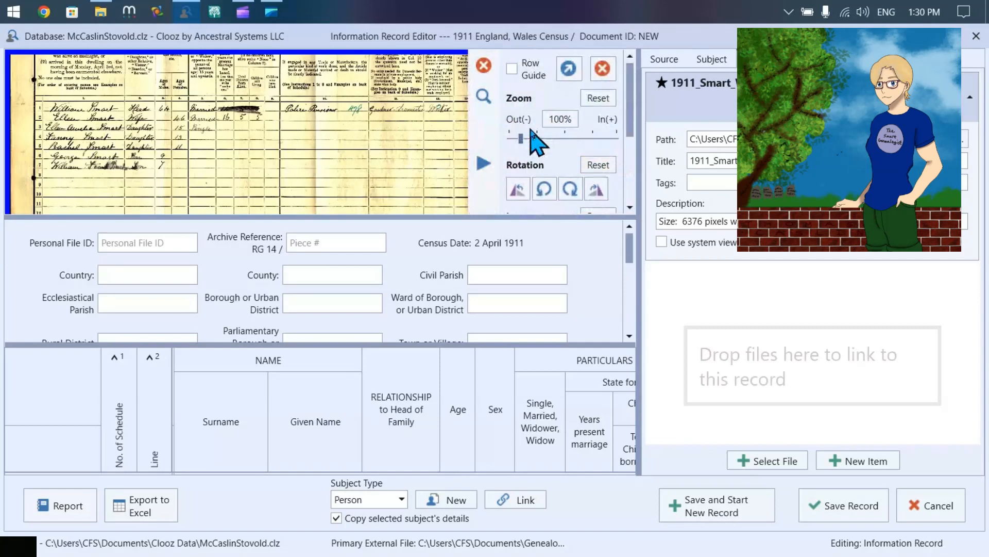
pyautogui.click(512, 68)
pyautogui.click(512, 69)
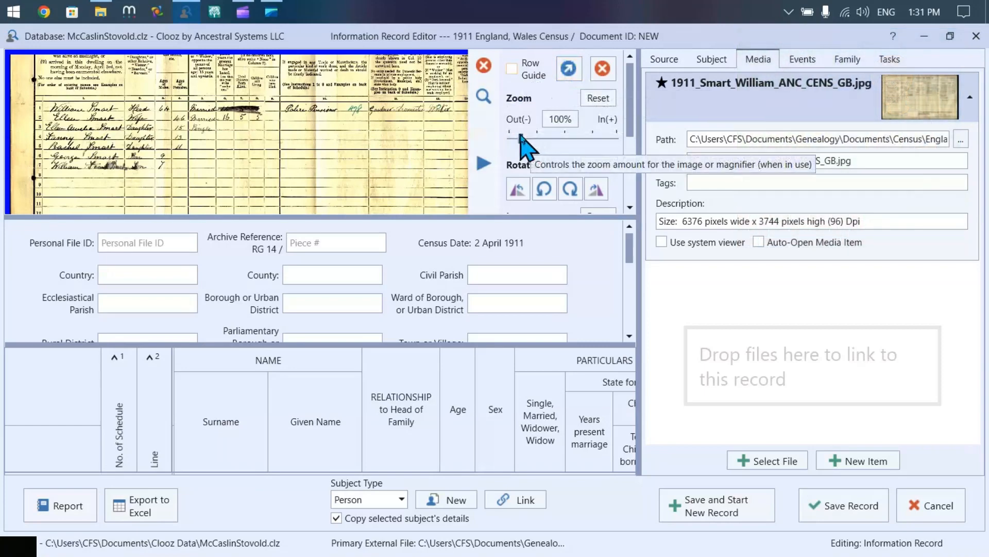
pyautogui.moveTo(521, 138); pyautogui.dragTo(522, 137)
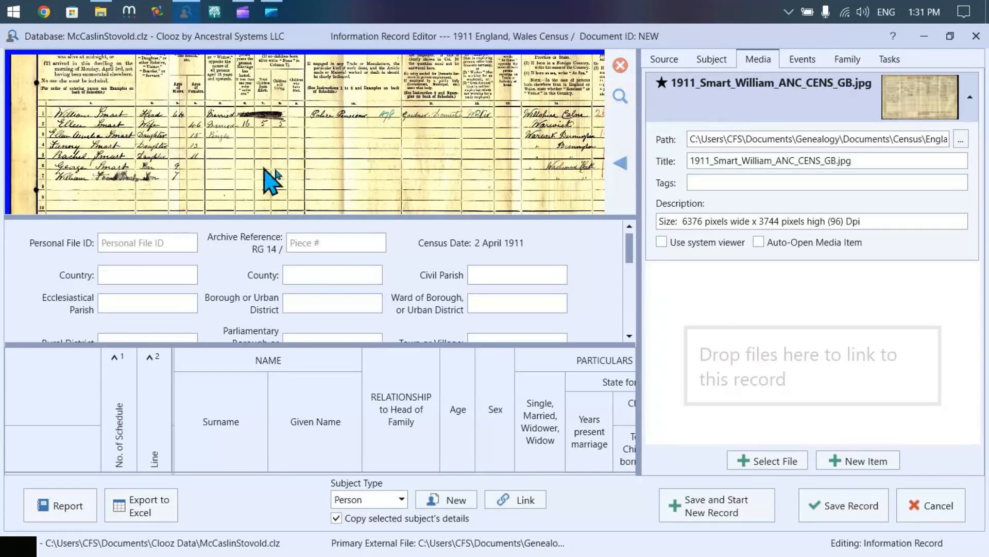
# - Turn on the magnifier over the census form's heading area and resize it into a wide, flat strip
pyautogui.click(142, 247)
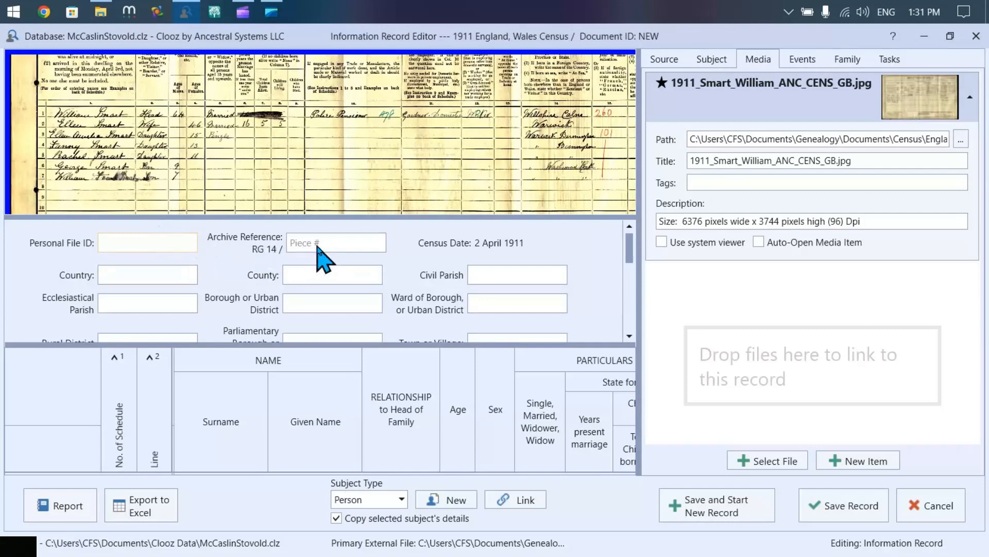
pyautogui.scroll(1, 415, 149)
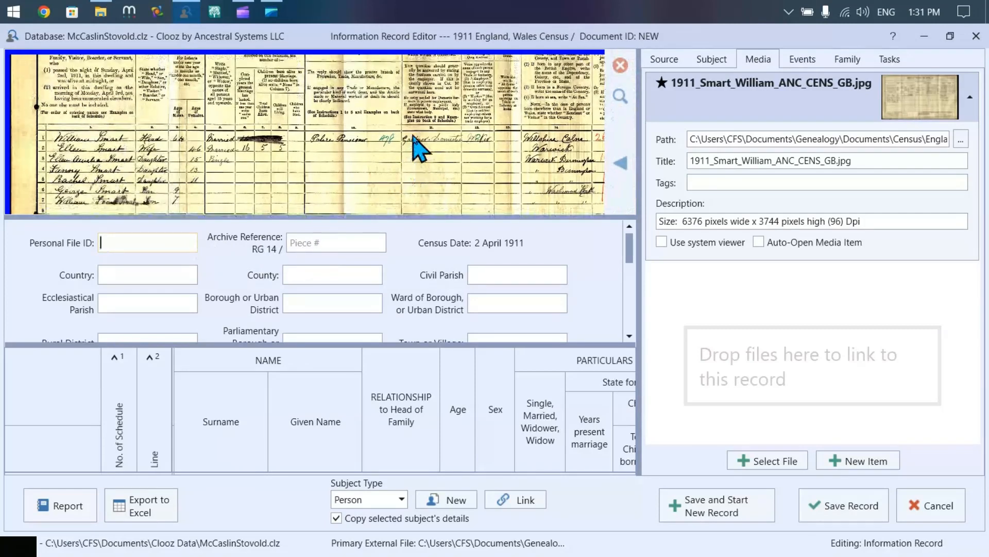
pyautogui.scroll(5, 415, 146)
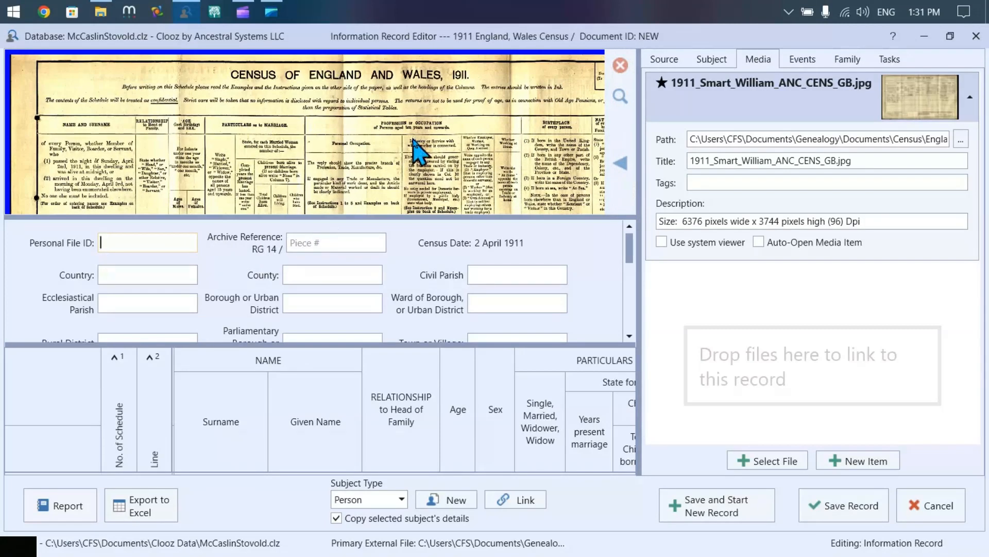
pyautogui.moveTo(481, 155); pyautogui.dragTo(376, 150)
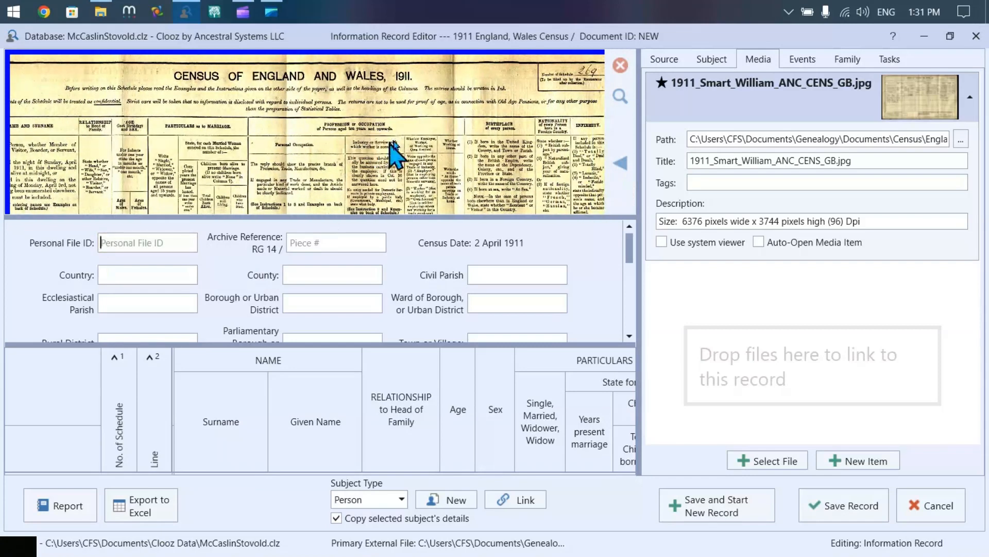
pyautogui.click(621, 96)
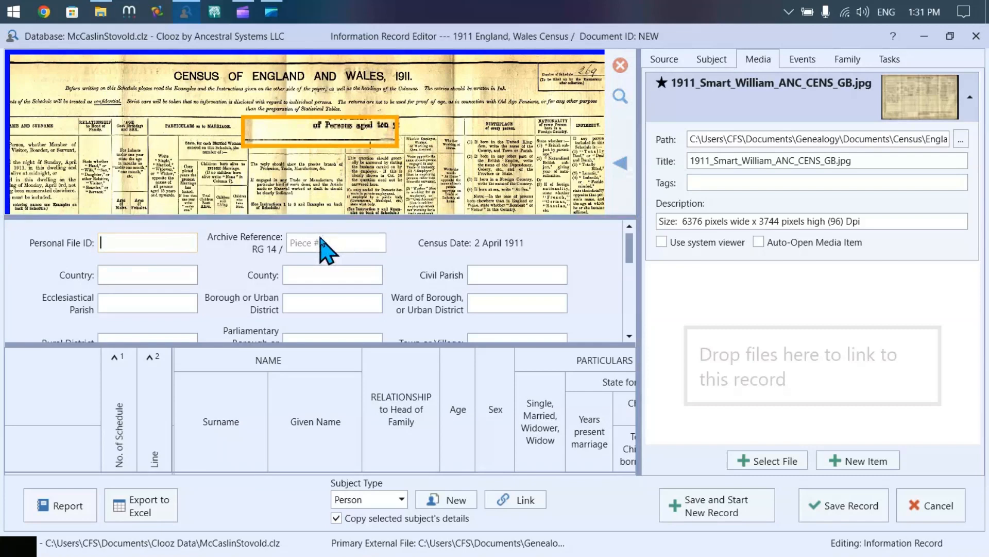
pyautogui.moveTo(404, 115); pyautogui.dragTo(517, 146)
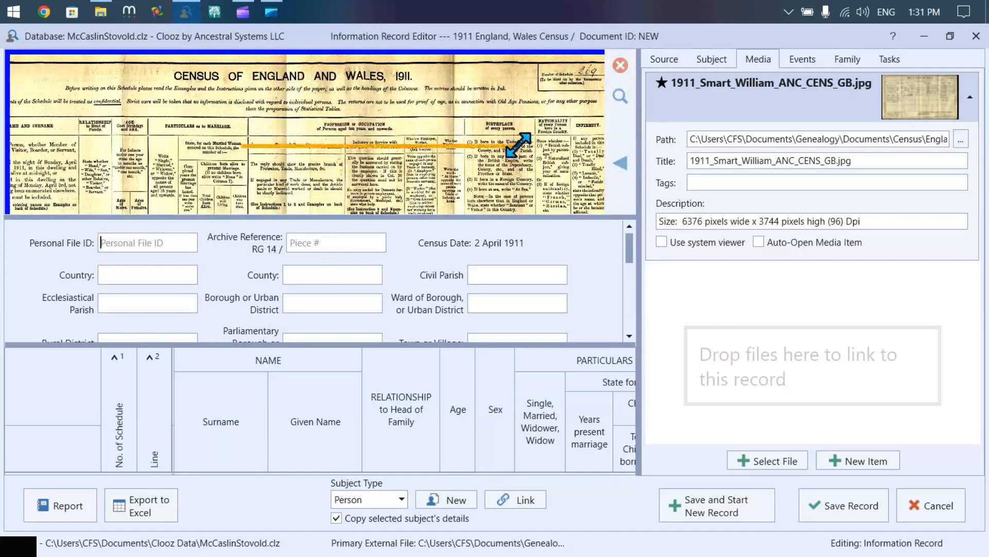
# - Enlarge the census image further and examine the form from its title across to the numbered household rows
pyautogui.click(619, 163)
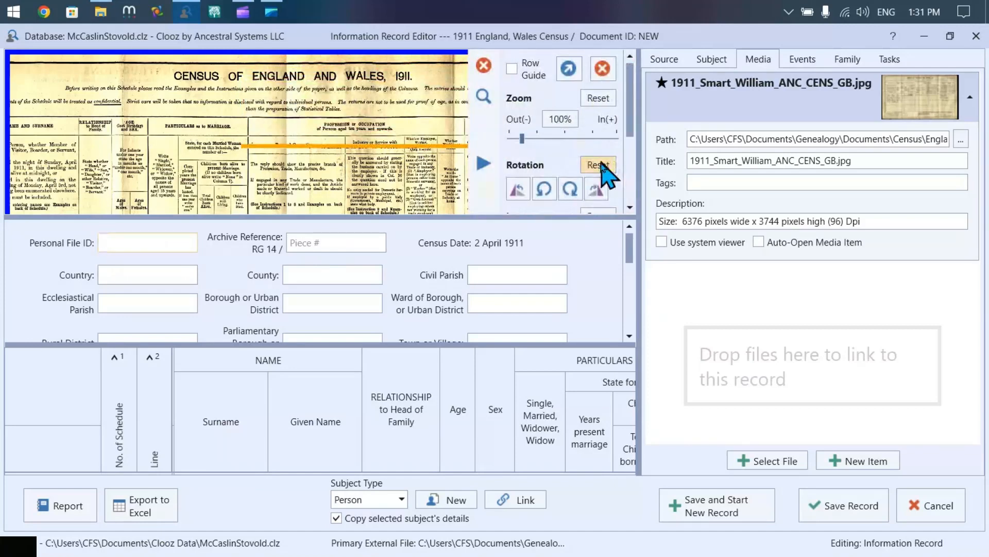
pyautogui.click(532, 138)
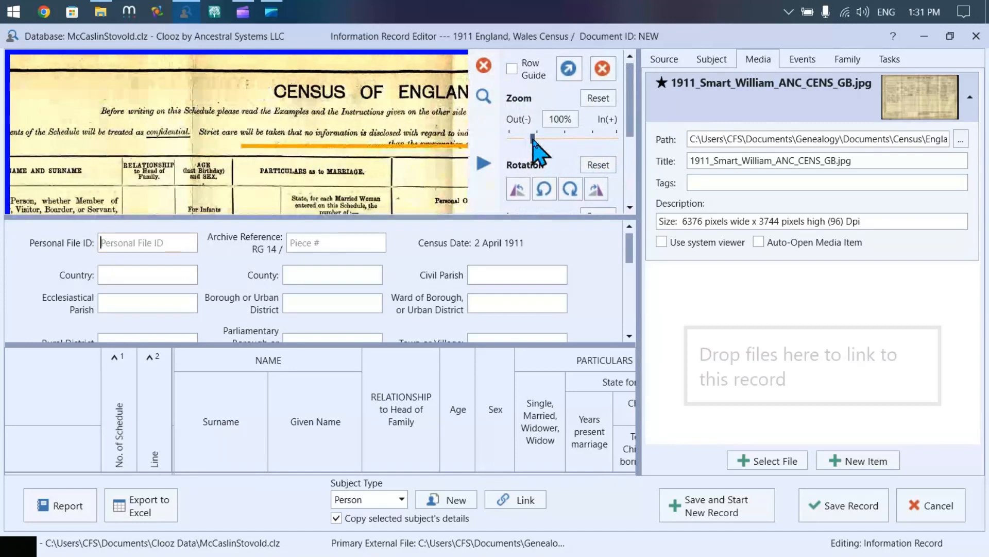
pyautogui.moveTo(534, 139); pyautogui.dragTo(535, 139)
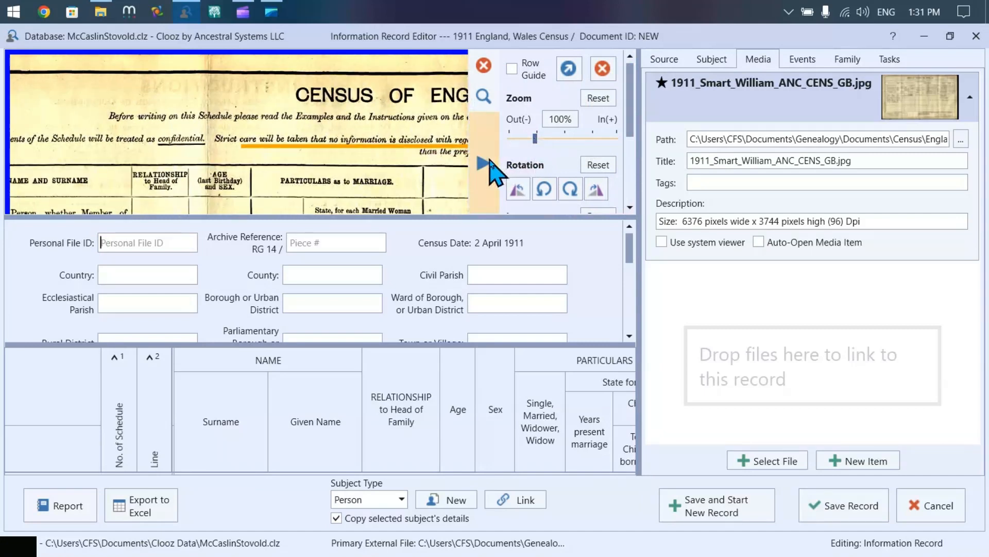
pyautogui.click(485, 164)
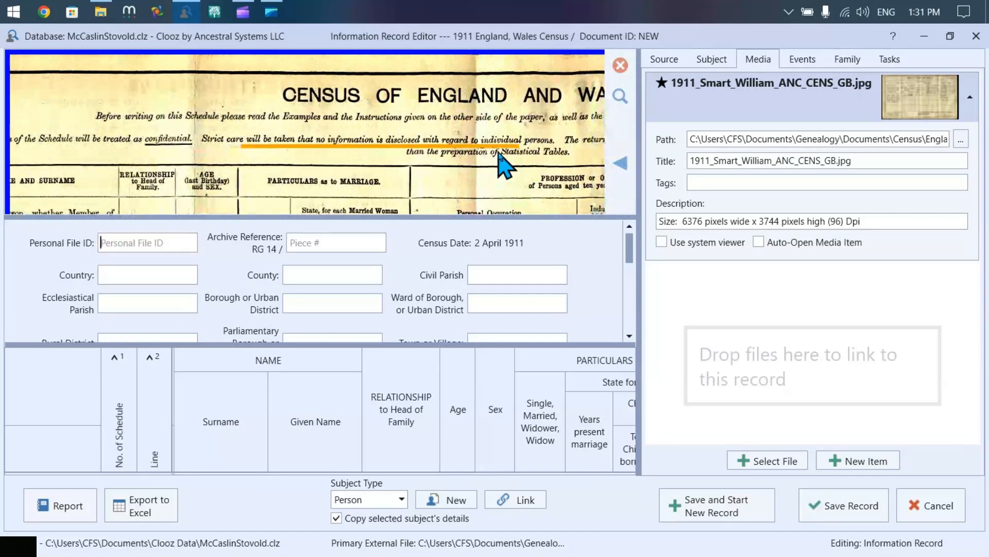
pyautogui.moveTo(479, 135); pyautogui.dragTo(410, 148)
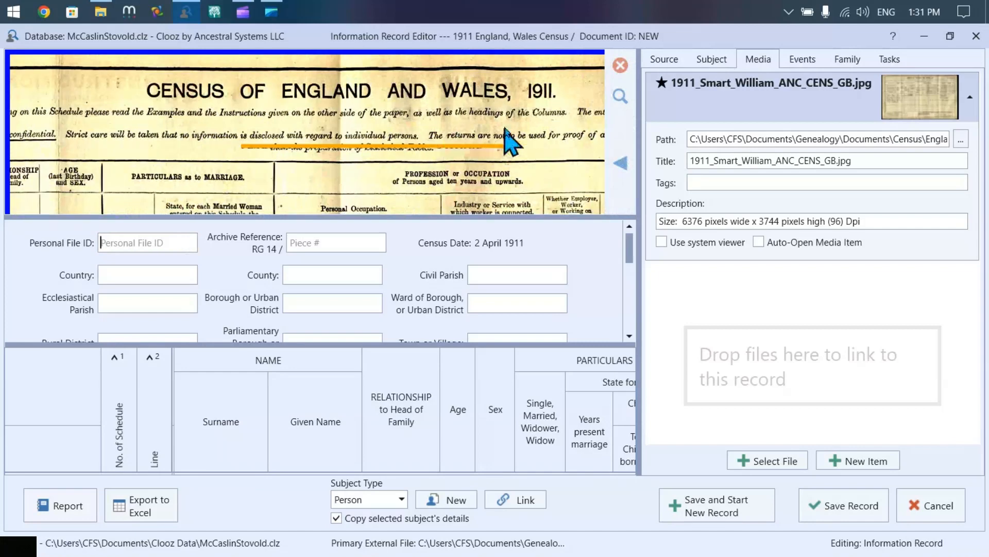
pyautogui.moveTo(515, 116); pyautogui.dragTo(287, 115)
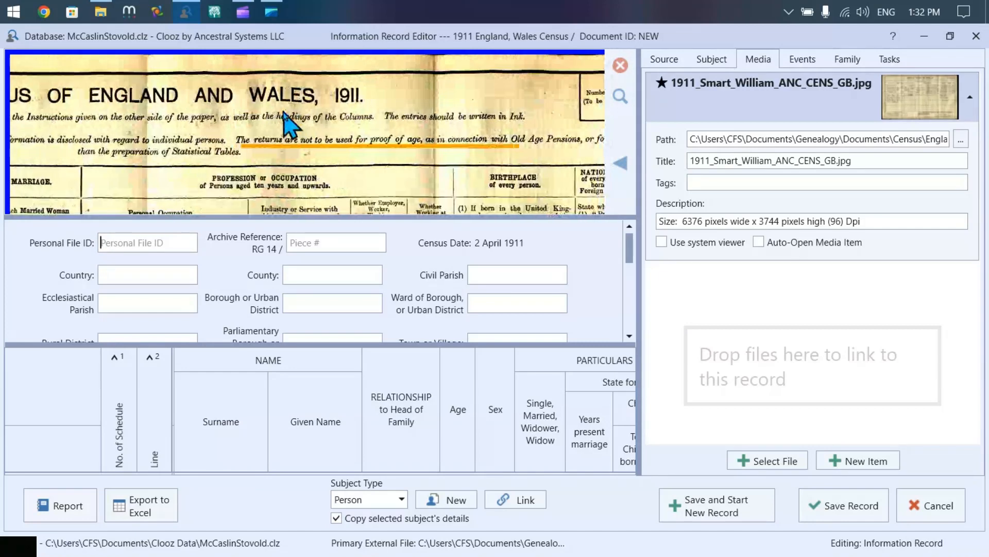
pyautogui.moveTo(471, 121)
pyautogui.mouseDown()
pyautogui.moveTo(375, 126)
pyautogui.moveTo(337, 115)
pyautogui.moveTo(408, 99)
pyautogui.moveTo(409, 166)
pyautogui.moveTo(396, 181)
pyautogui.moveTo(475, 125)
pyautogui.mouseUp()
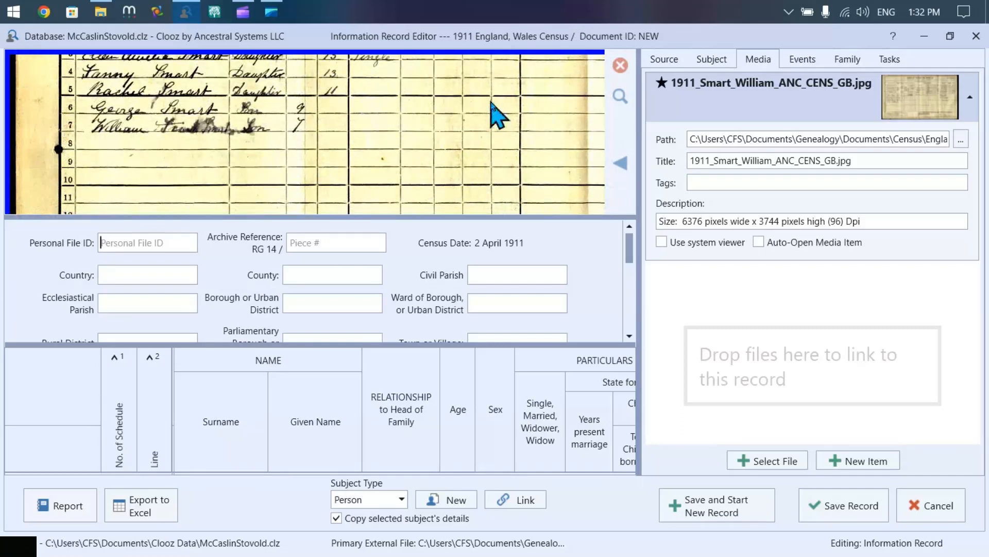
pyautogui.scroll(5, 513, 204)
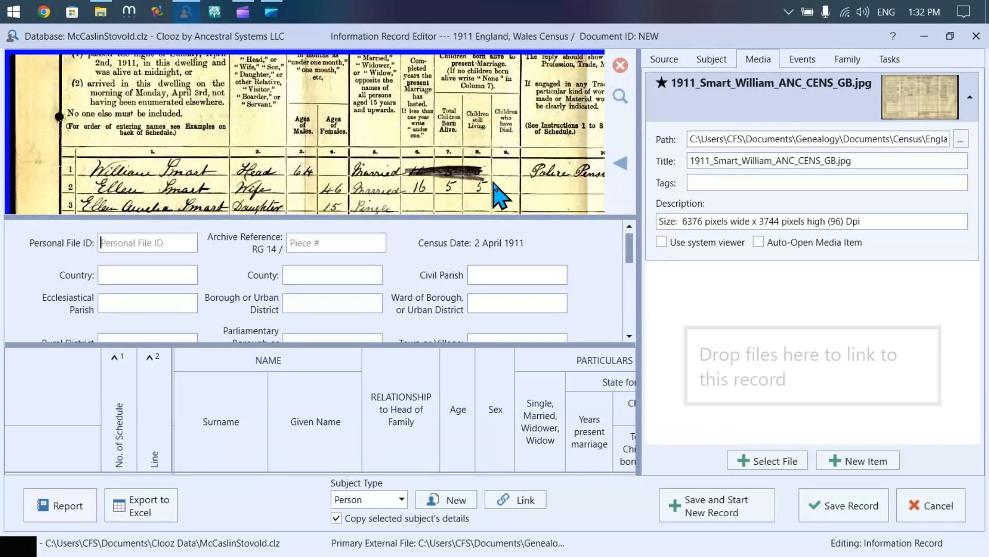
# - Set the census record's Country to England
pyautogui.scroll(5, 503, 196)
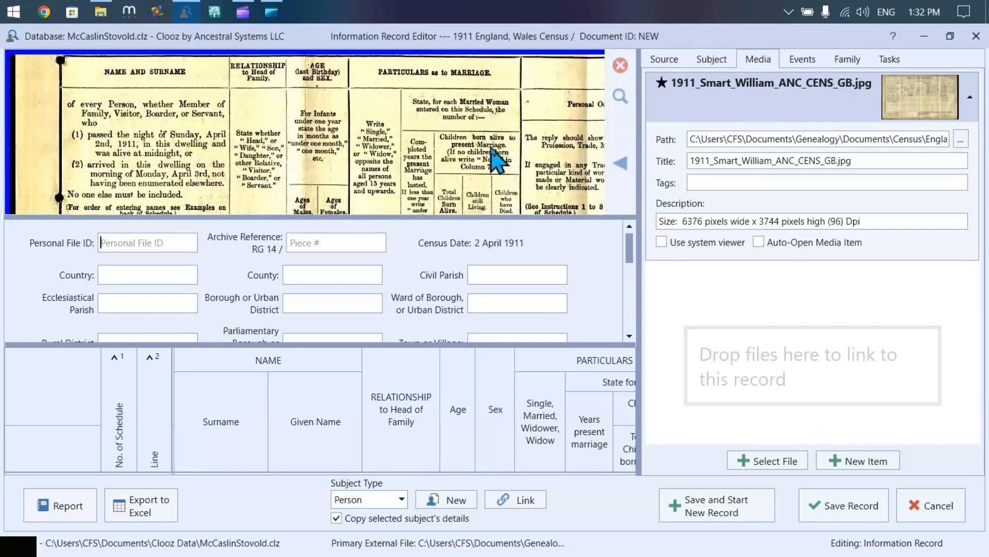
pyautogui.scroll(3, 495, 195)
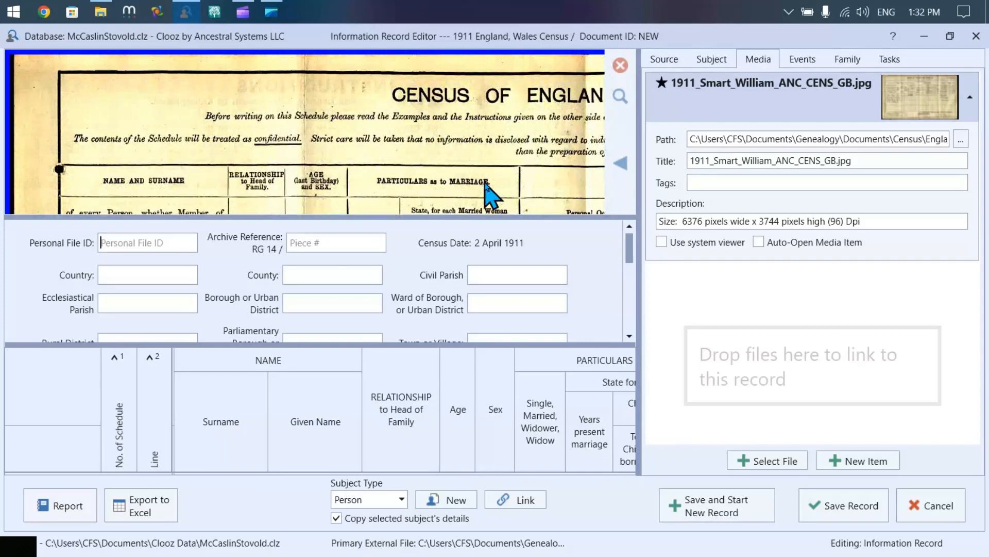
pyautogui.scroll(-5, 415, 116)
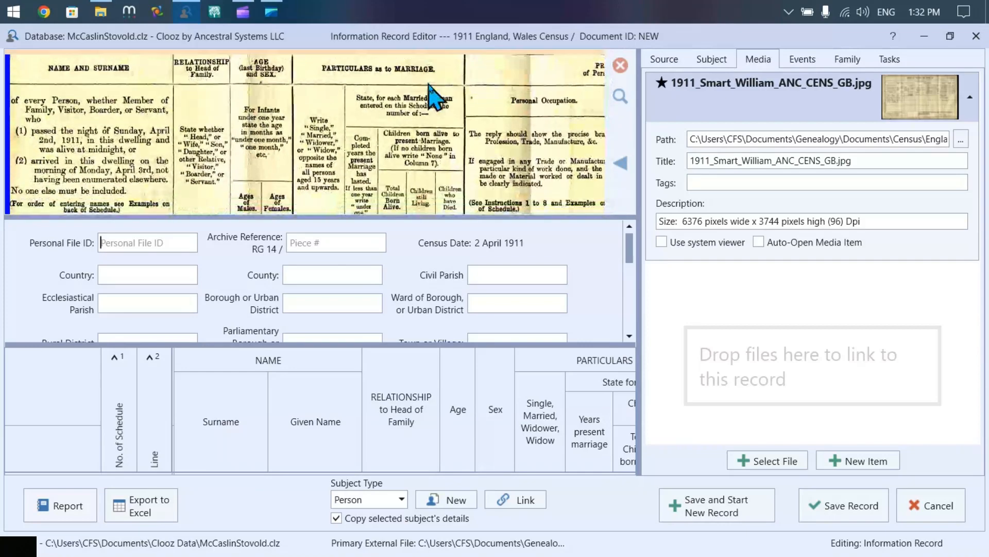
pyautogui.moveTo(431, 118); pyautogui.dragTo(446, 61)
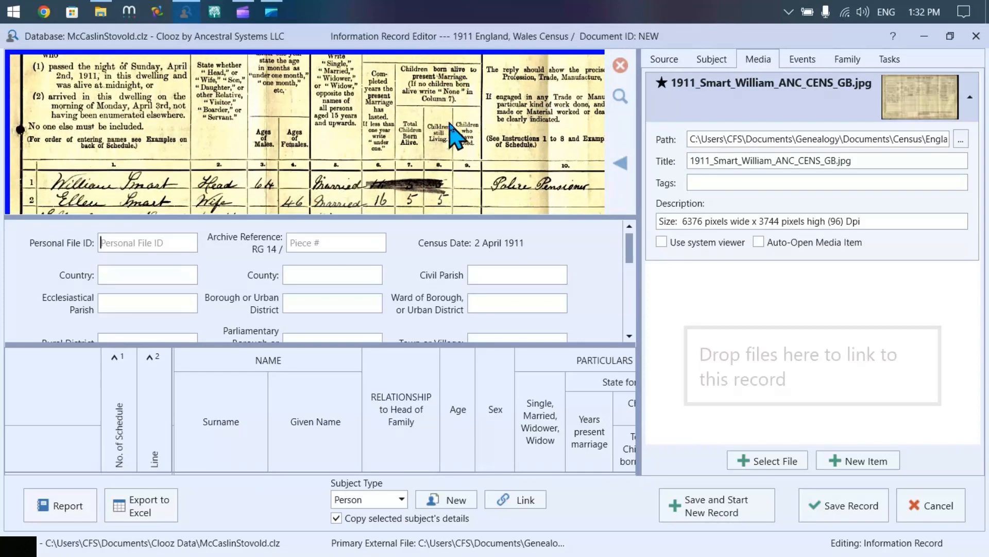
pyautogui.moveTo(453, 135); pyautogui.dragTo(452, 82)
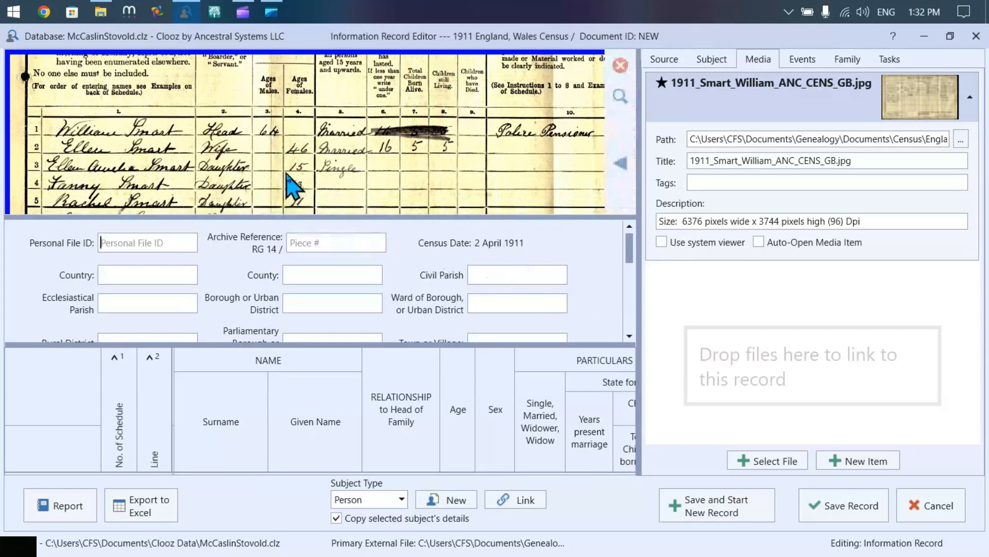
pyautogui.click(138, 271)
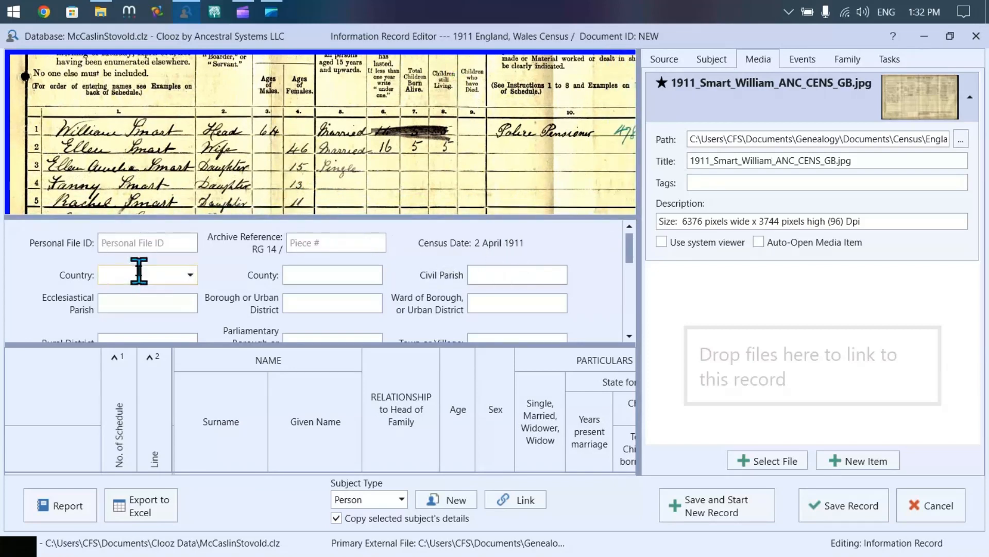
pyautogui.write('England')
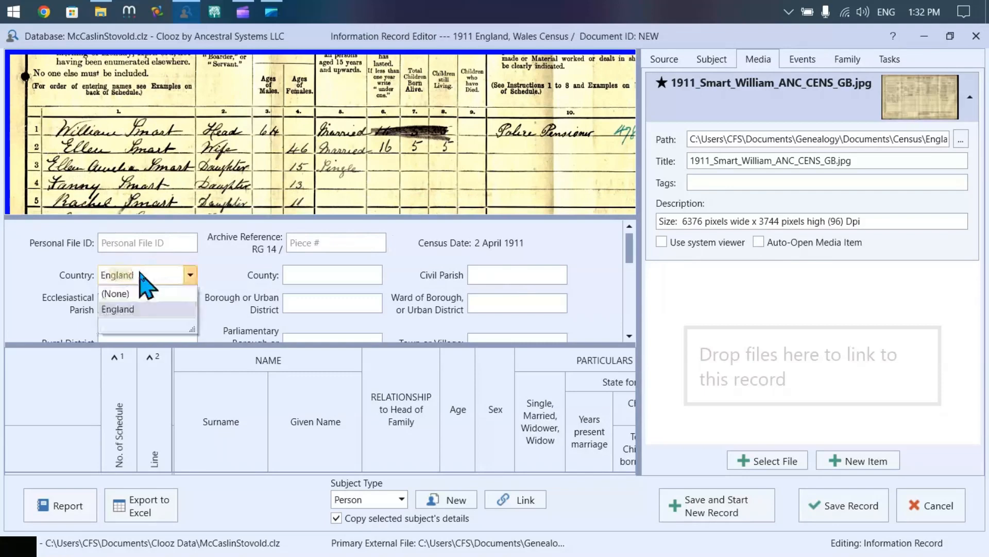
pyautogui.press('Tab')
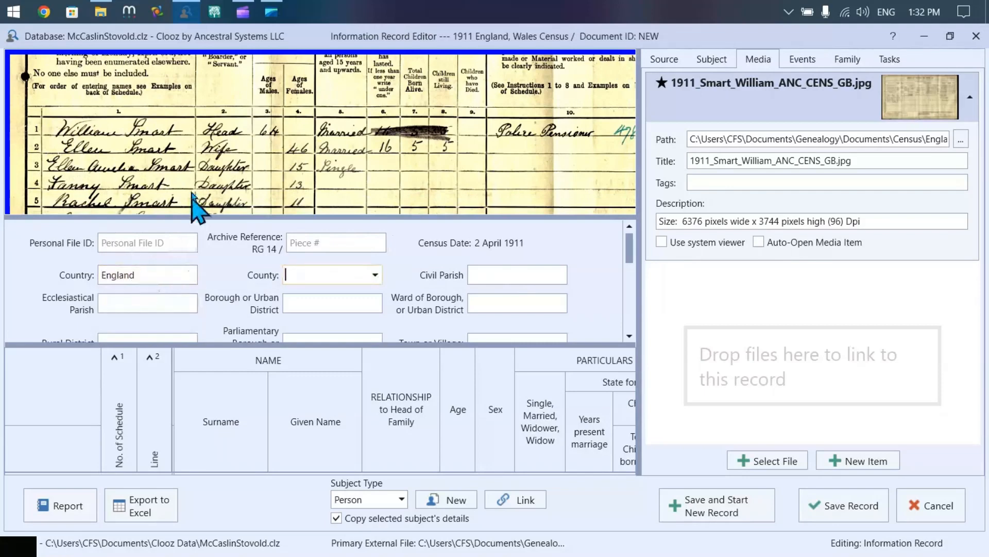
# - Examine the census image from its printed headings to the signature and postal address block, and return to the household rows
pyautogui.scroll(3, 264, 180)
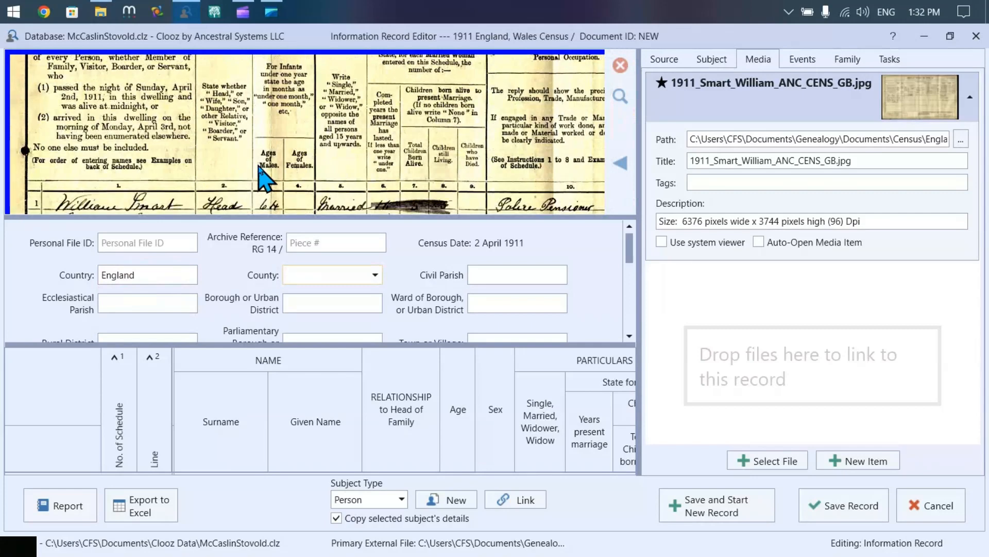
pyautogui.scroll(1, 262, 174)
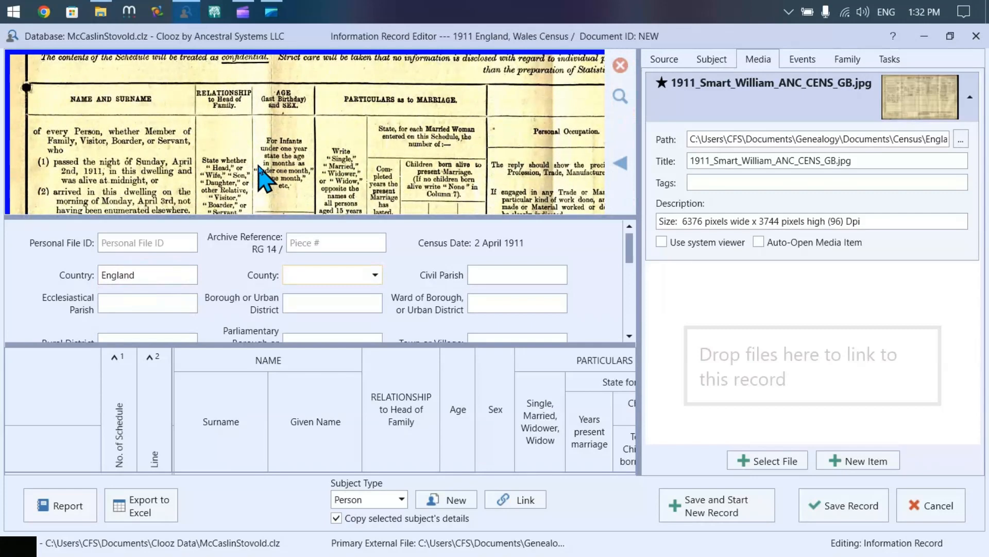
pyautogui.scroll(1, 265, 178)
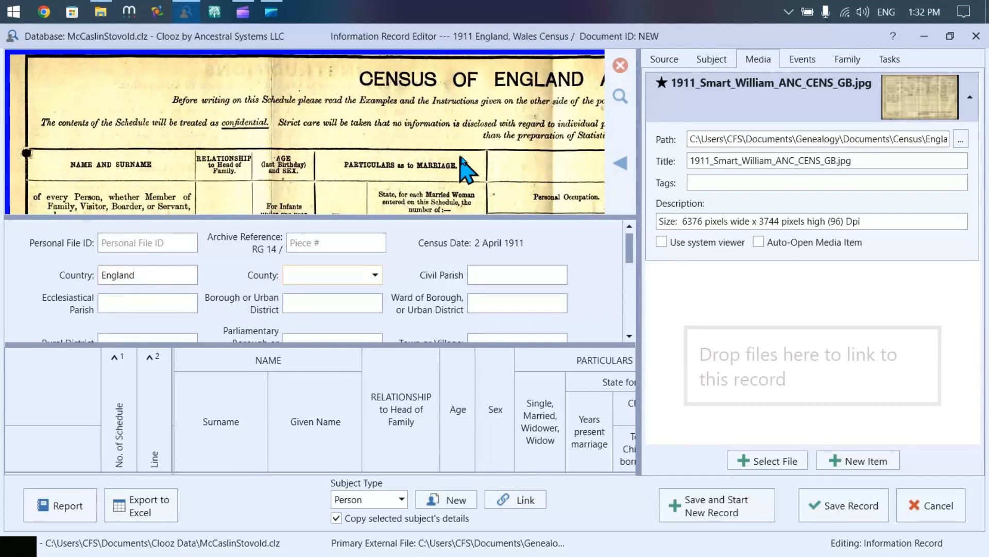
pyautogui.moveTo(456, 170); pyautogui.dragTo(471, 71)
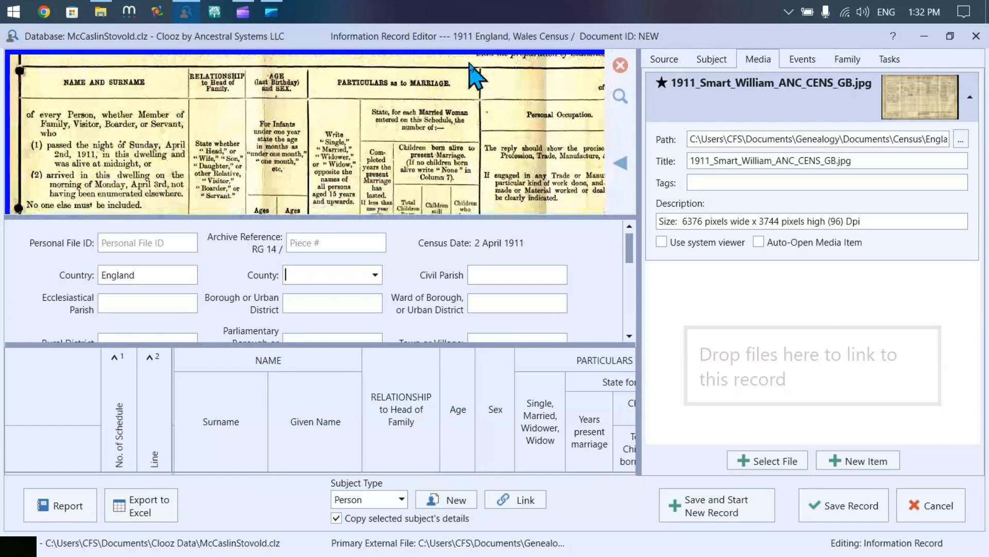
pyautogui.moveTo(466, 143); pyautogui.dragTo(318, 87)
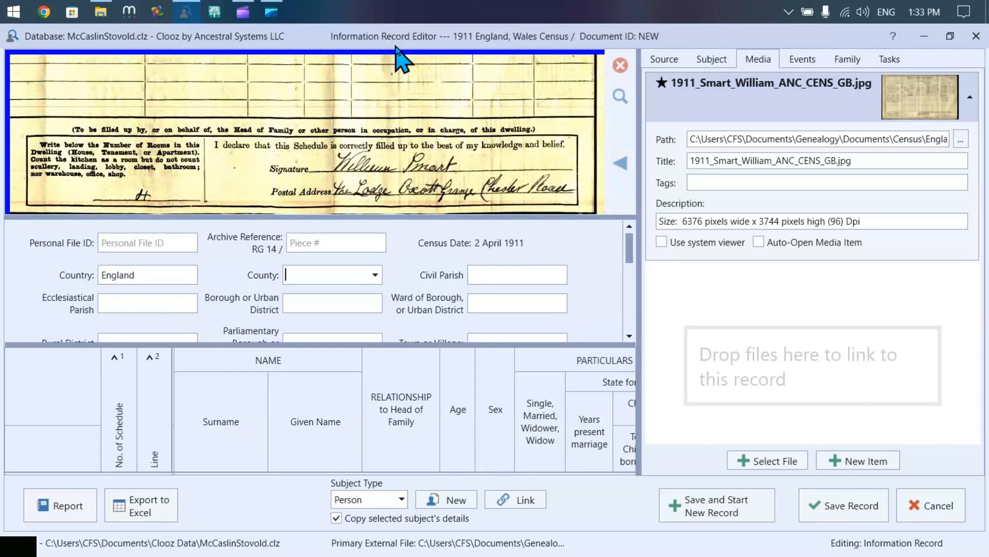
pyautogui.click(620, 163)
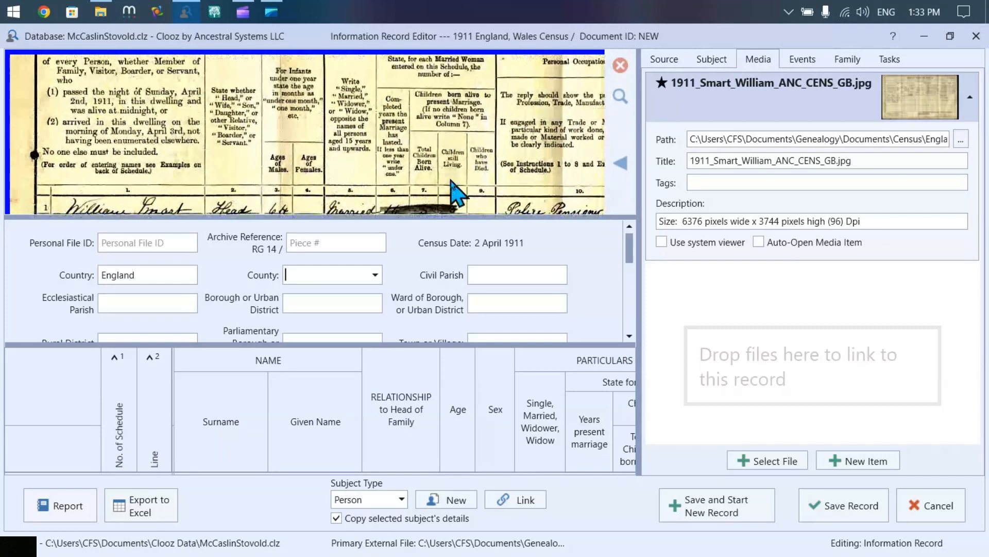
pyautogui.moveTo(456, 194); pyautogui.dragTo(453, 122)
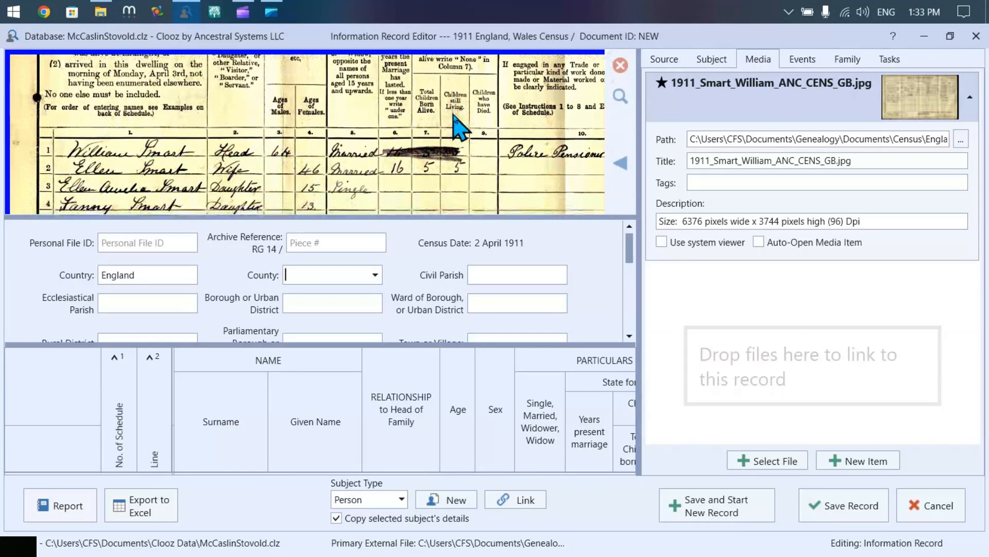
# - Set the record's Date Accessed to today's date, 05 Jan 2024
pyautogui.click(630, 336)
pyautogui.click(629, 336)
pyautogui.click(629, 336)
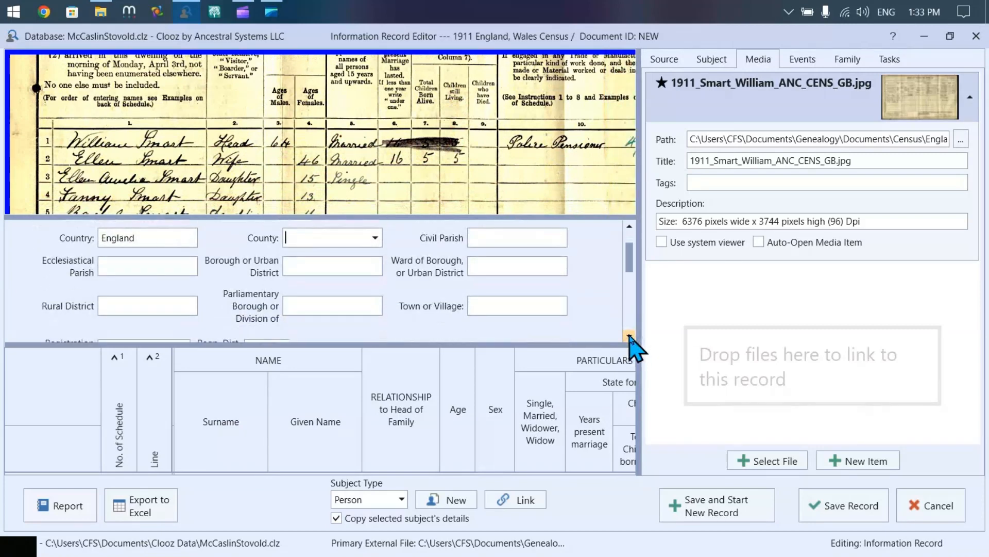
pyautogui.click(629, 336)
pyautogui.click(629, 336)
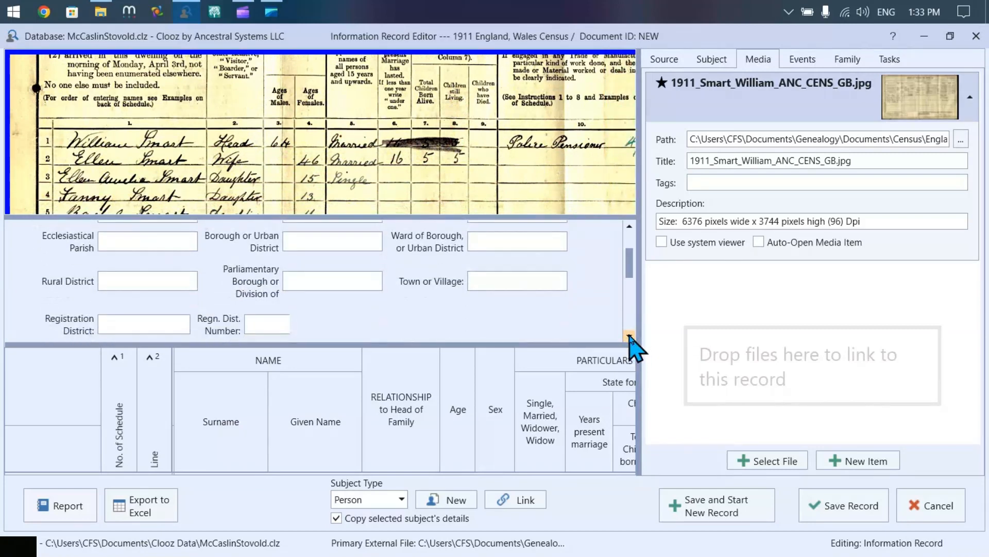
pyautogui.click(629, 336)
pyautogui.click(629, 336)
pyautogui.click(629, 336)
pyautogui.click(629, 336)
pyautogui.click(630, 336)
pyautogui.click(629, 336)
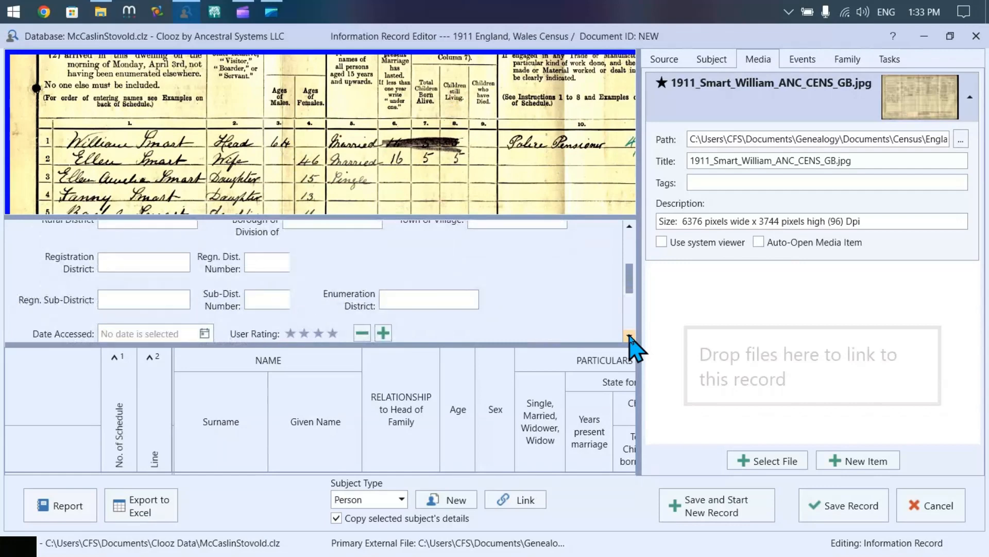
pyautogui.click(629, 336)
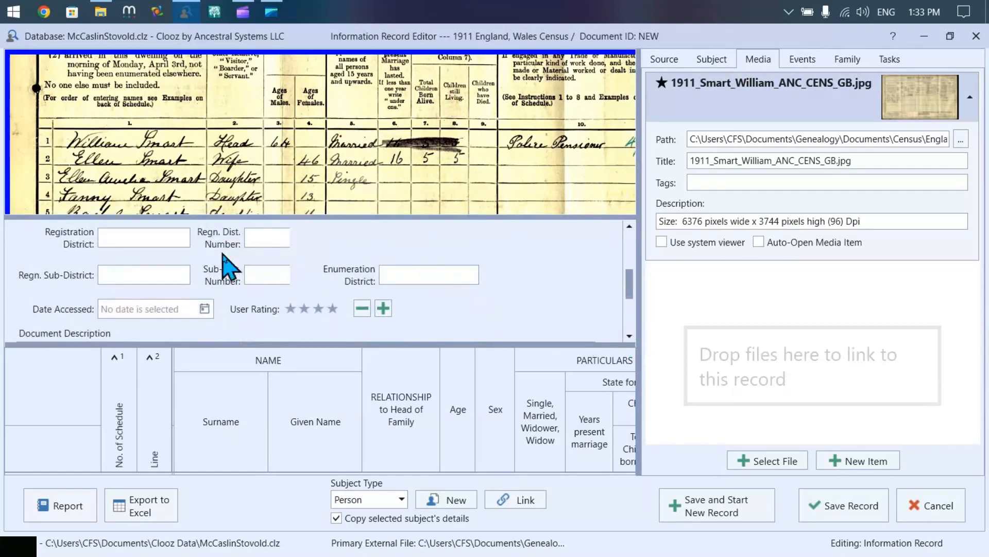
pyautogui.click(205, 308)
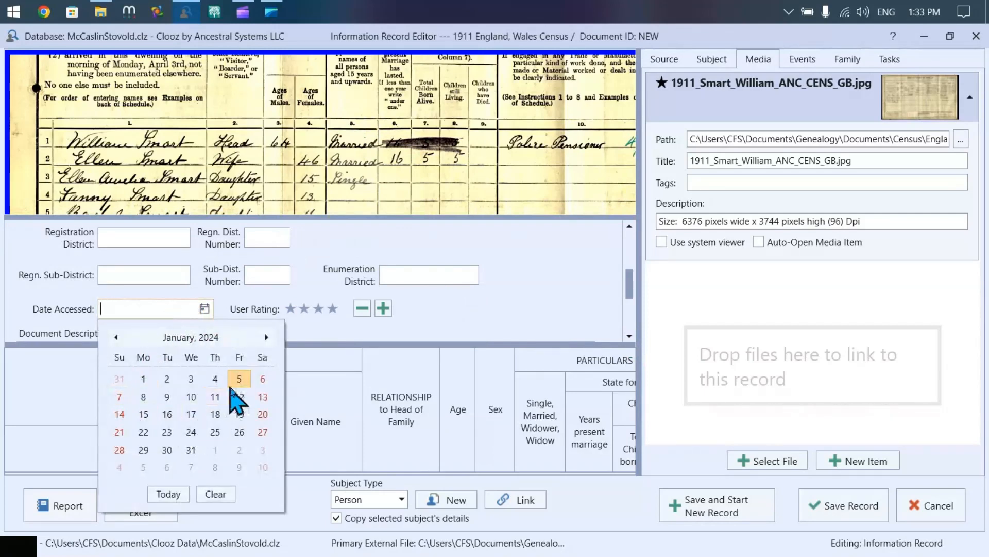
pyautogui.click(168, 493)
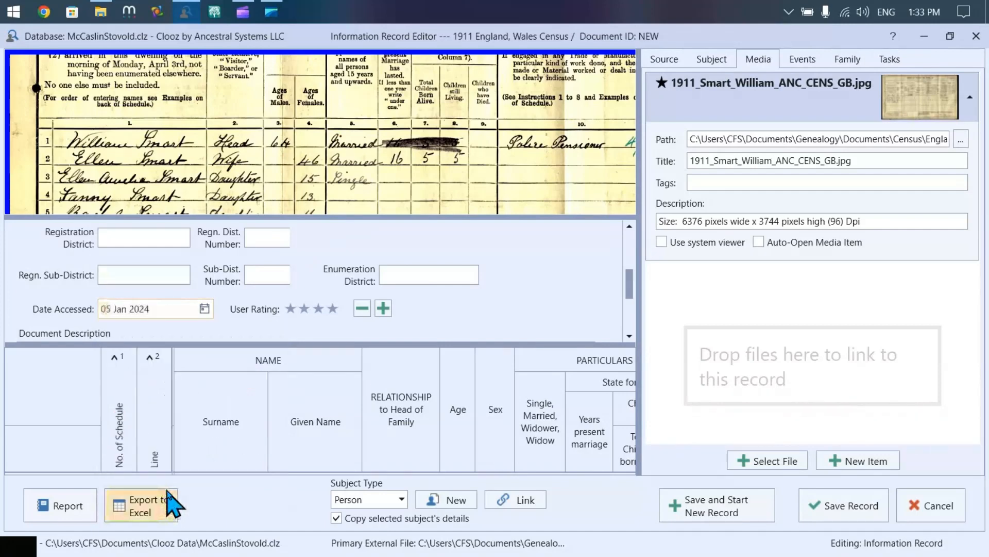
# - Enter "From Ancestry" as the Document Description
pyautogui.scroll(-2, 482, 317)
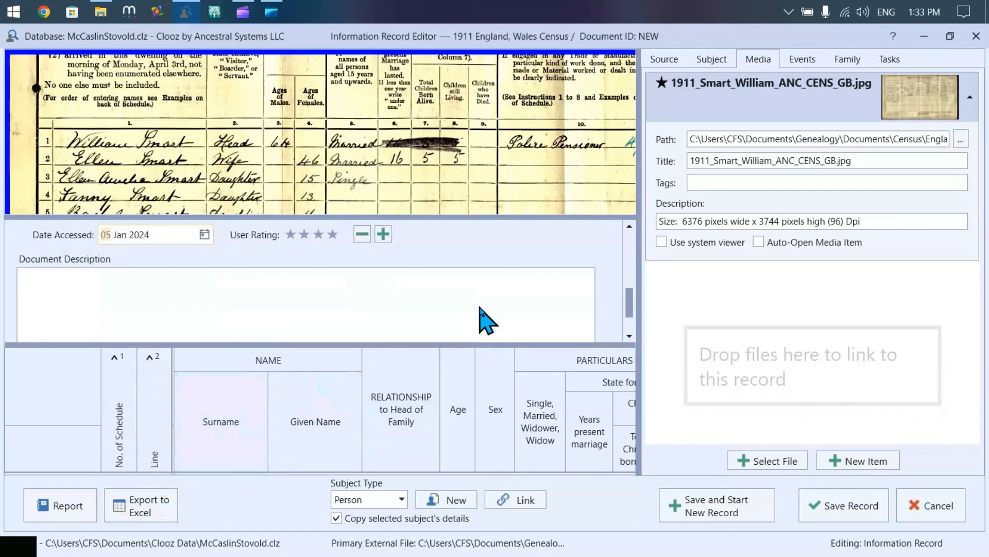
pyautogui.click(320, 309)
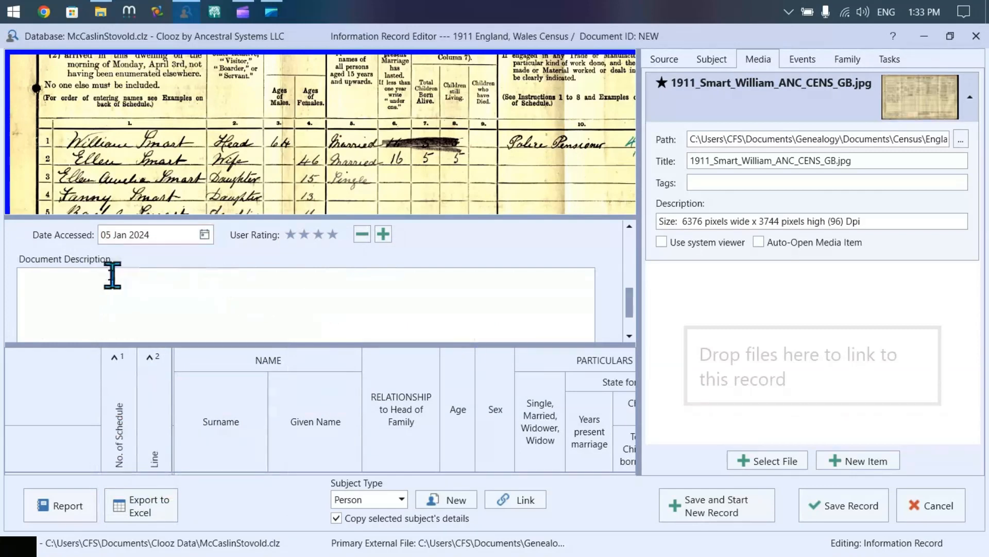
pyautogui.click(89, 283)
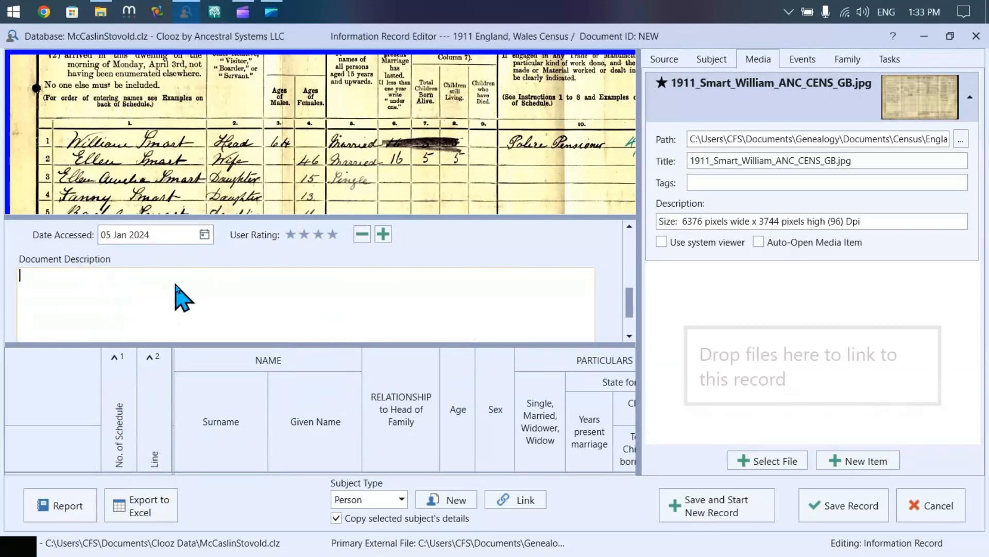
pyautogui.write('From Ancestry')
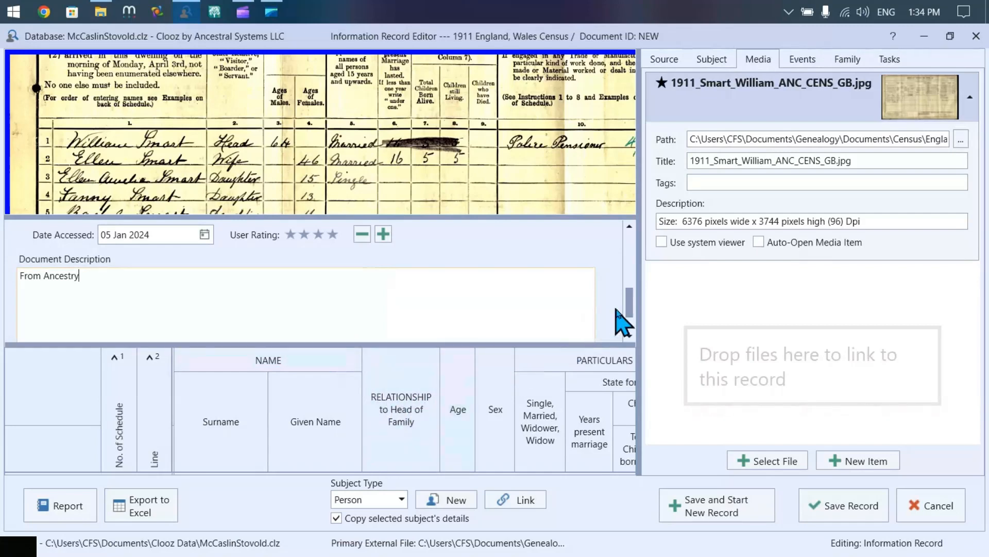
# - Enlarge the household table area and filter the existing subjects available for linking by the family's surname
pyautogui.moveTo(629, 303); pyautogui.dragTo(627, 245)
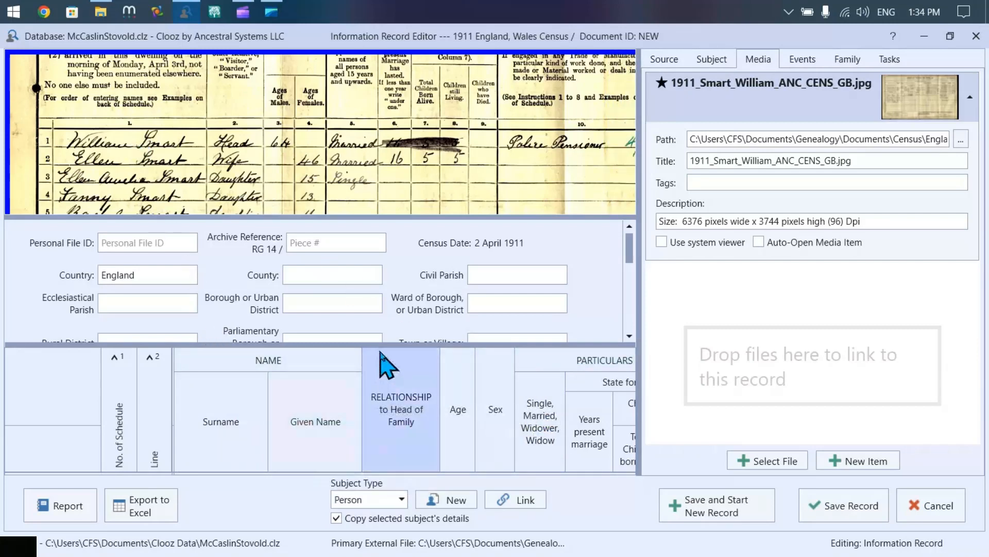
pyautogui.moveTo(384, 344); pyautogui.dragTo(391, 294)
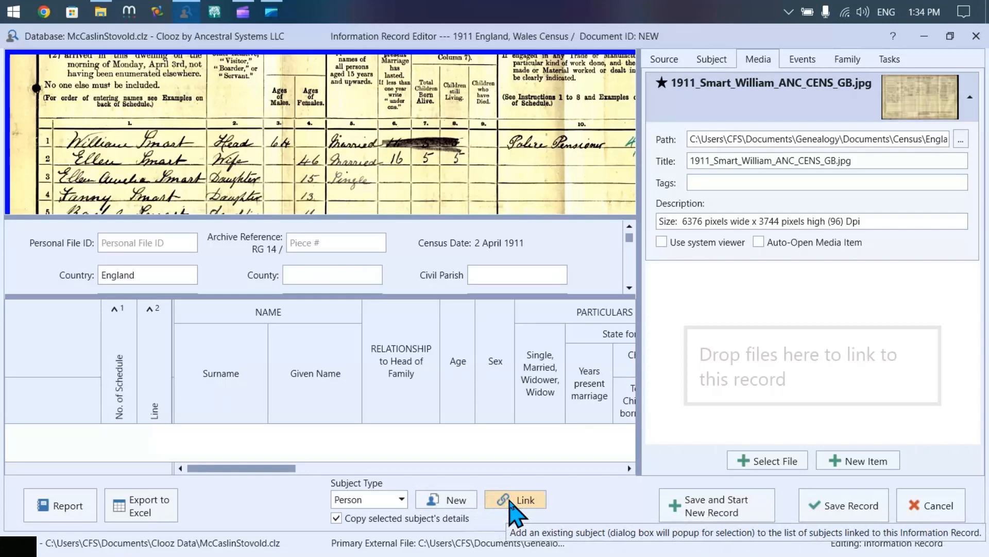
pyautogui.click(511, 501)
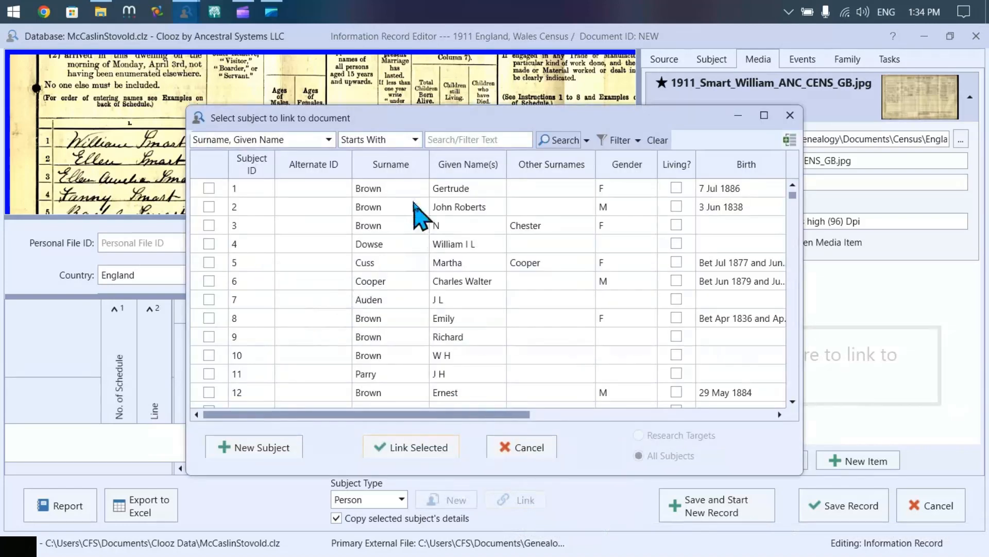
pyautogui.click(466, 137)
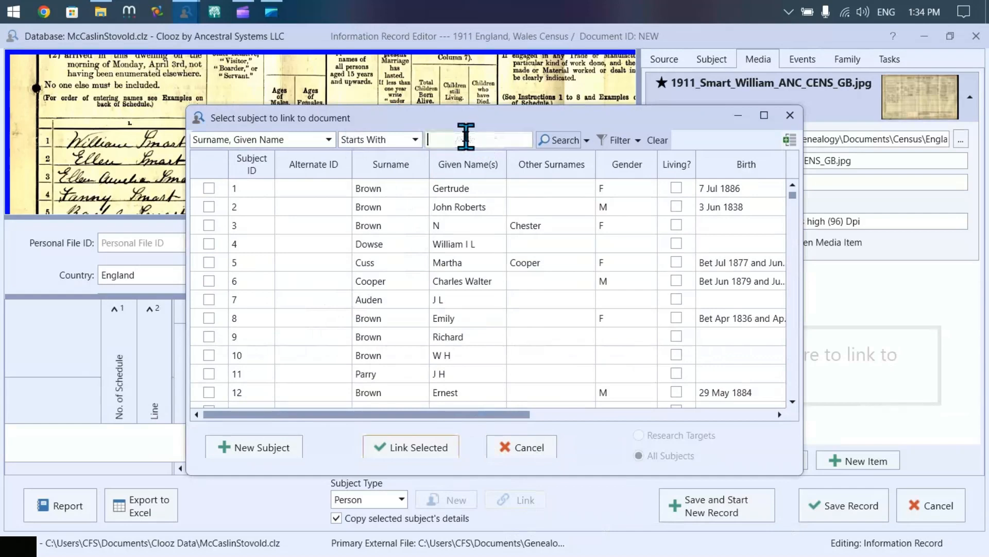
pyautogui.write('Smart')
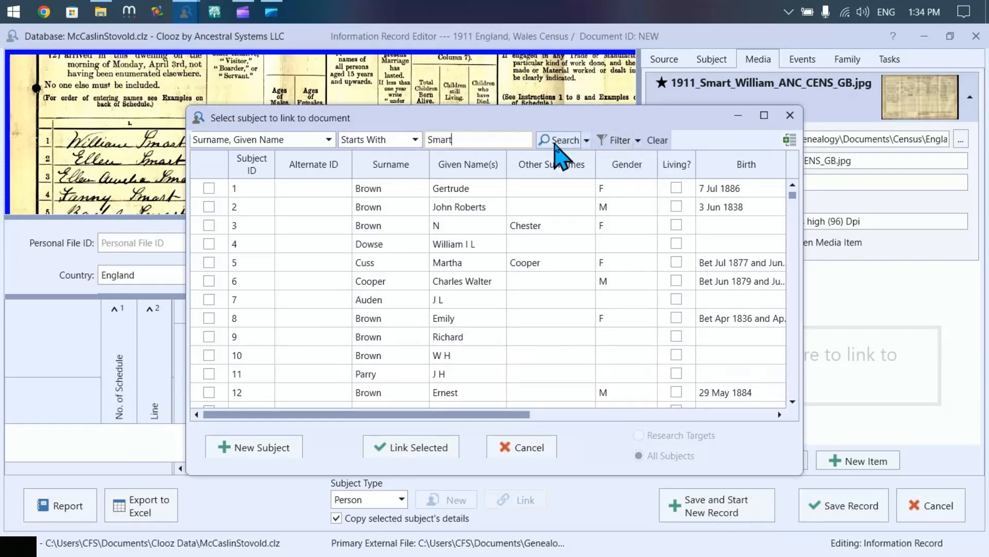
pyautogui.click(617, 140)
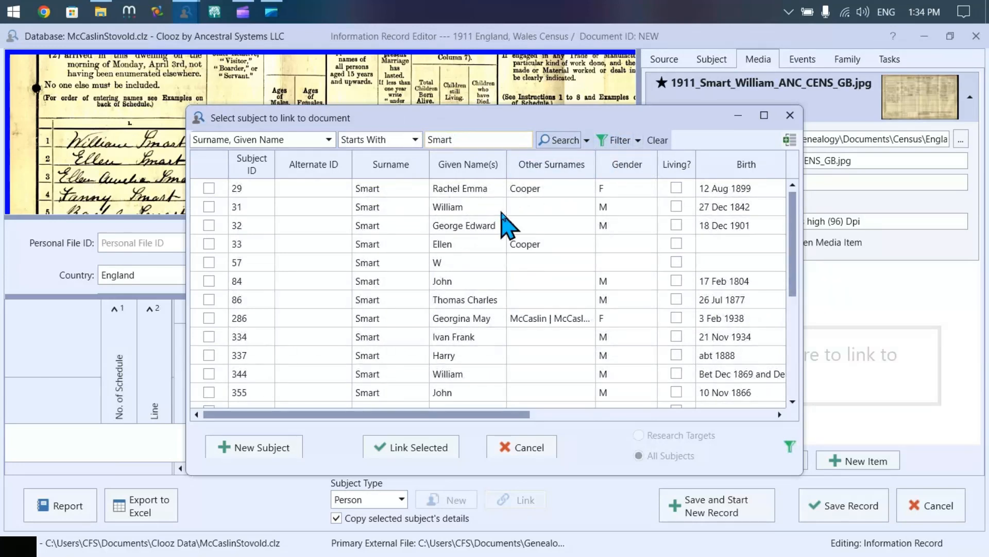
# - Link the household head's existing subject entry to the census record
pyautogui.moveTo(502, 212)
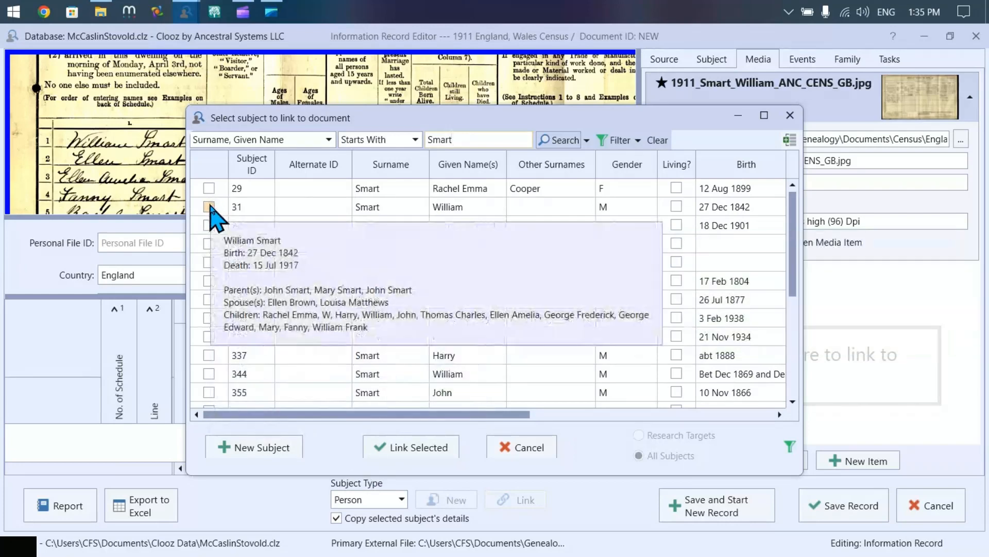
pyautogui.click(233, 211)
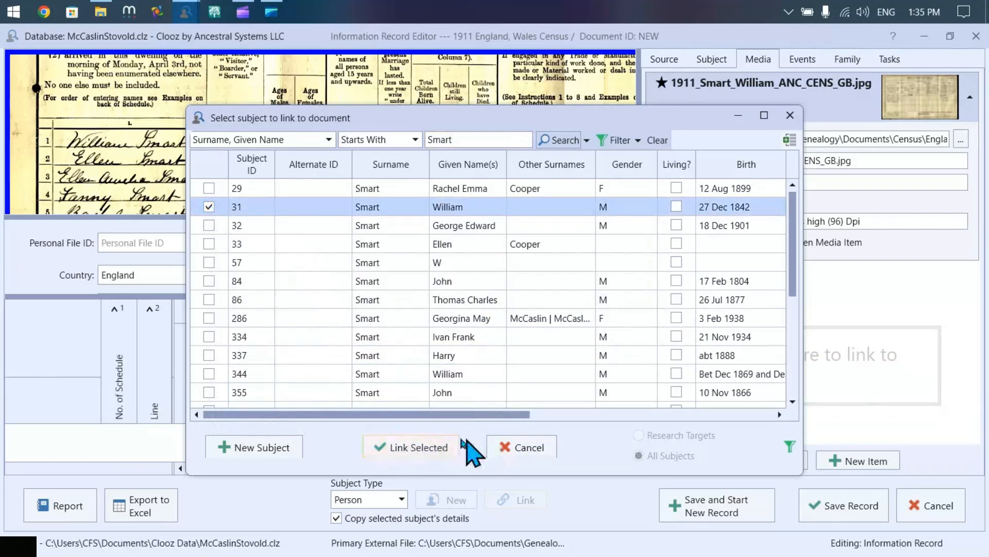
pyautogui.click(427, 449)
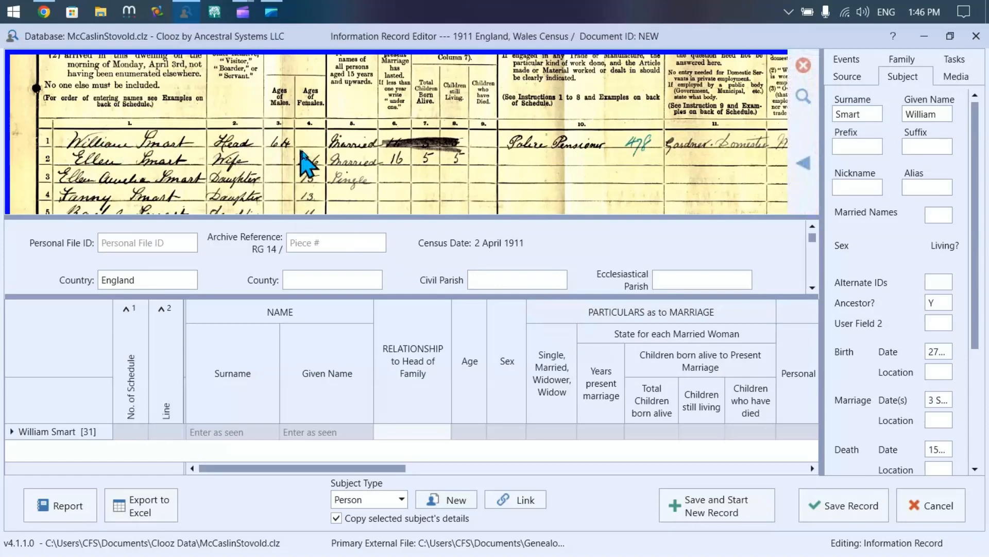
pyautogui.scroll(2, 456, 193)
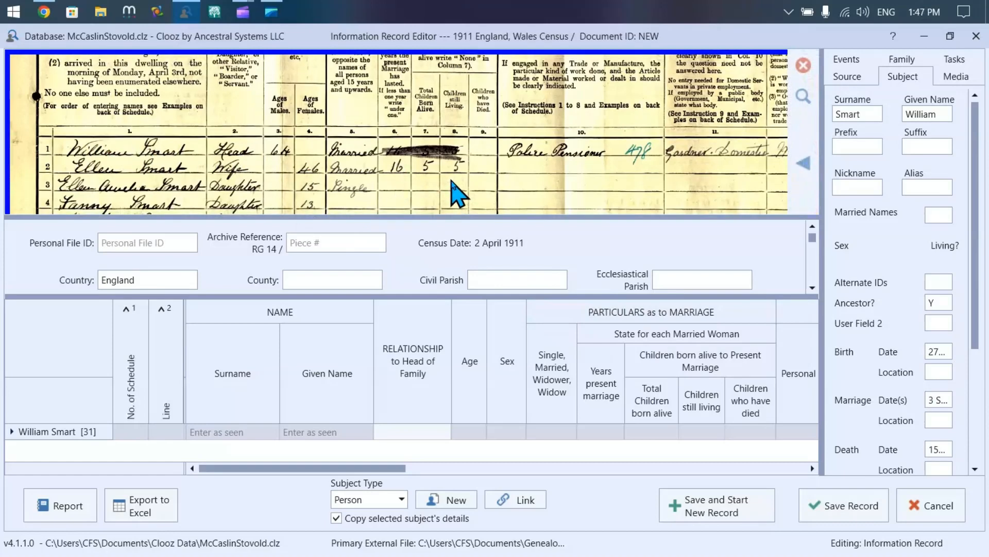
# - Transcribe the household head's surname and given name as seen into the linked subject's row of the census table
pyautogui.click(228, 430)
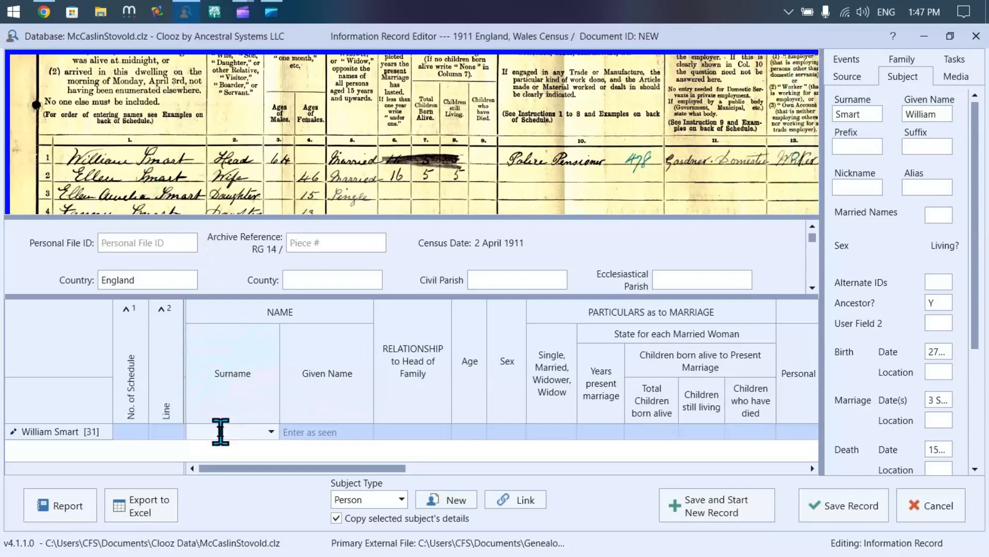
pyautogui.write('Smart')
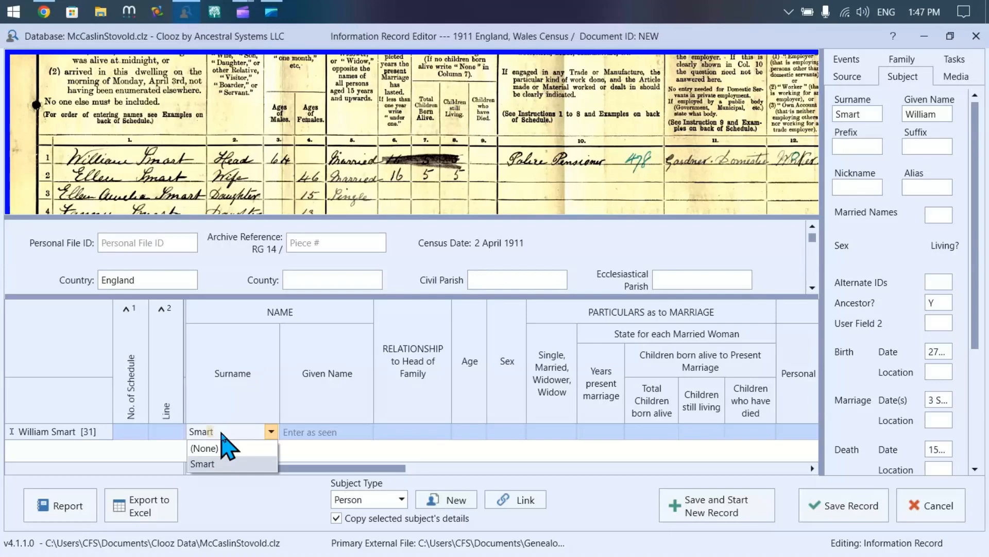
pyautogui.press('Tab')
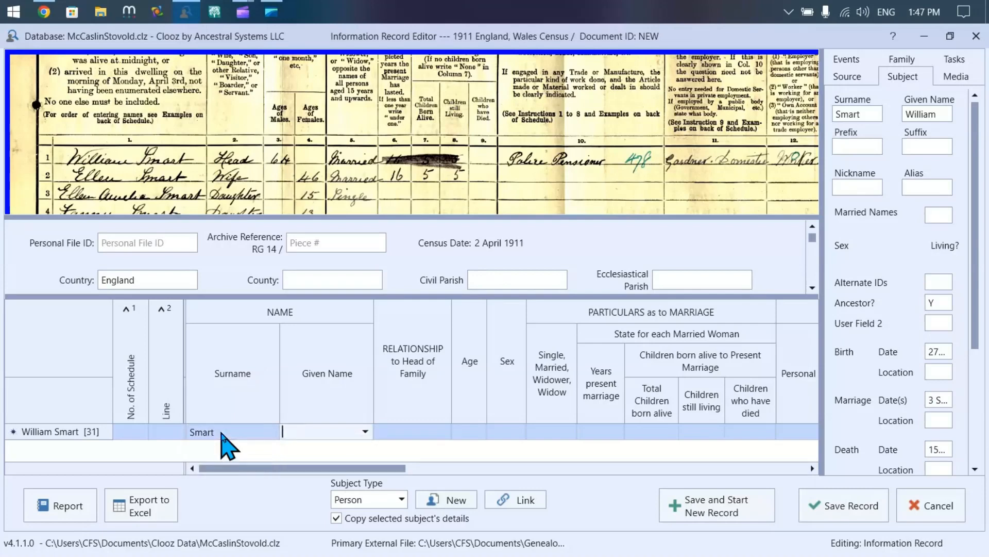
pyautogui.write('William')
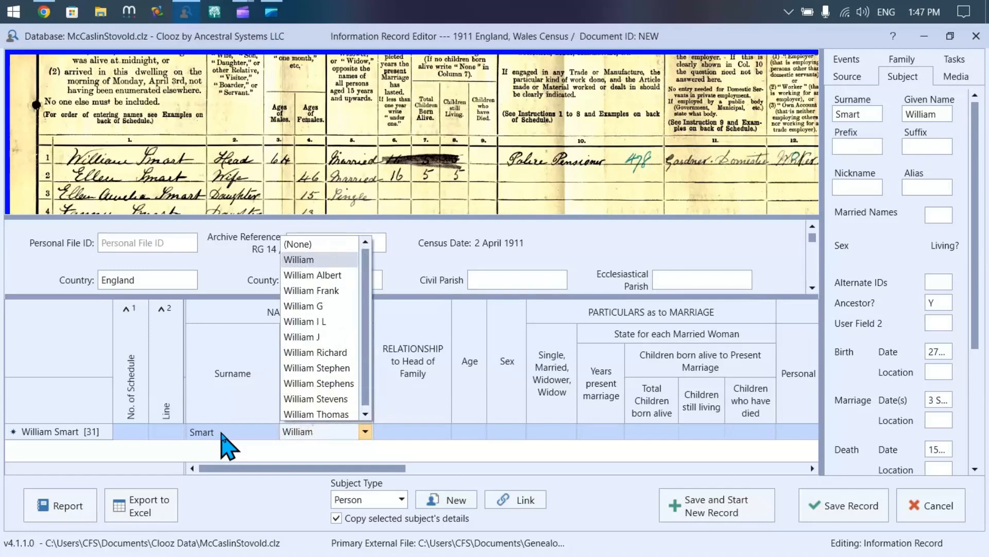
pyautogui.press('Tab')
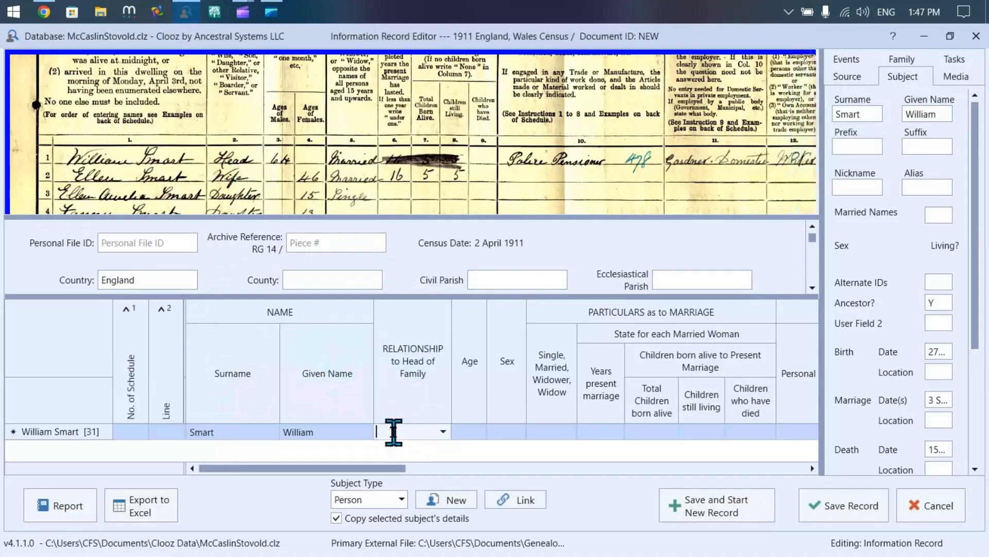
# - Set the head's relationship to Head, age to 64, sex to M and marital status to Married
pyautogui.write('Head')
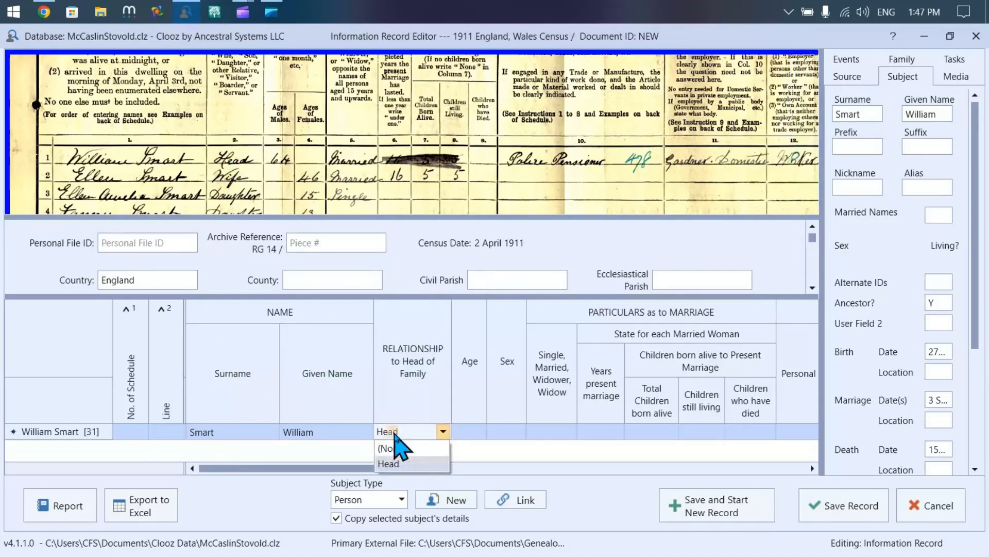
pyautogui.press('Tab')
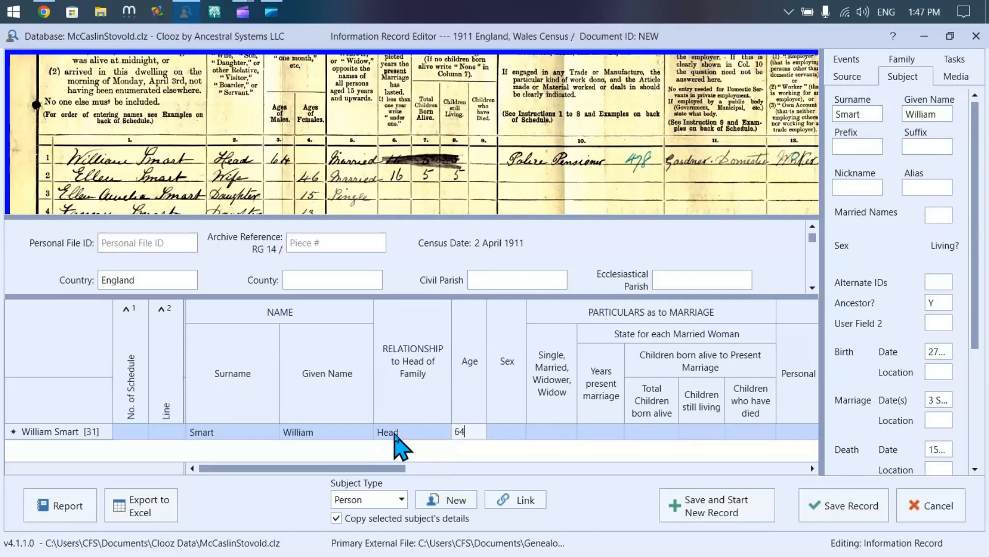
pyautogui.press('Tab')
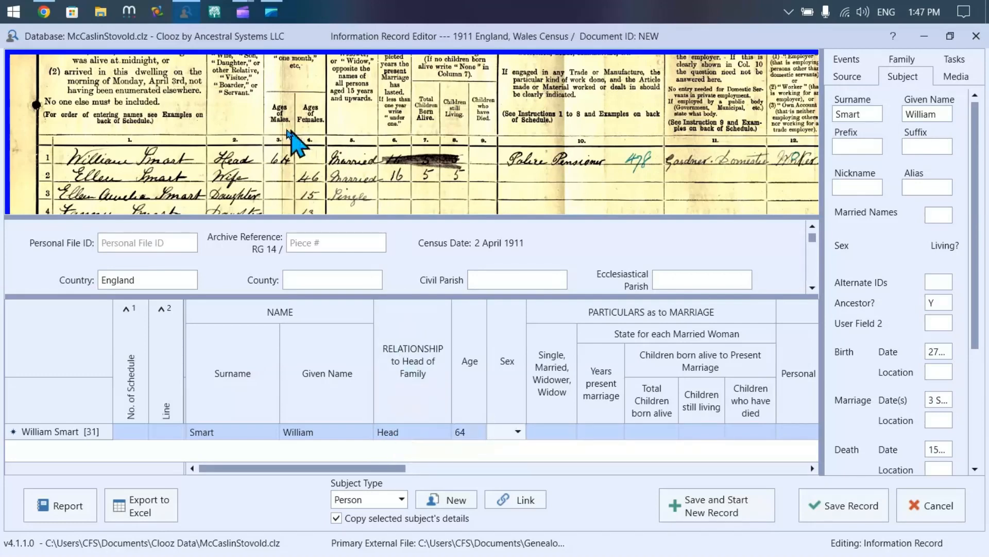
pyautogui.moveTo(281, 157)
pyautogui.write('M')
pyautogui.press('Tab')
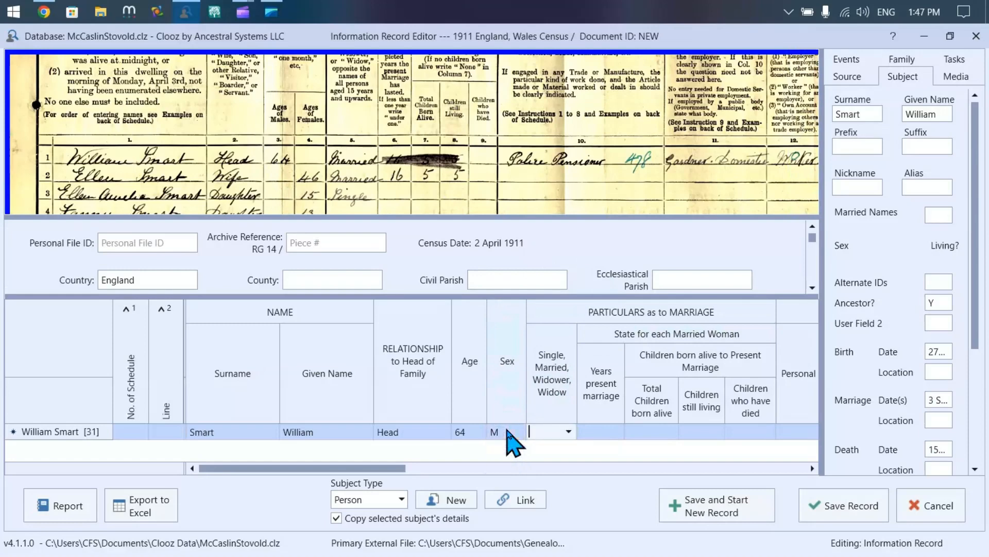
pyautogui.write('Married')
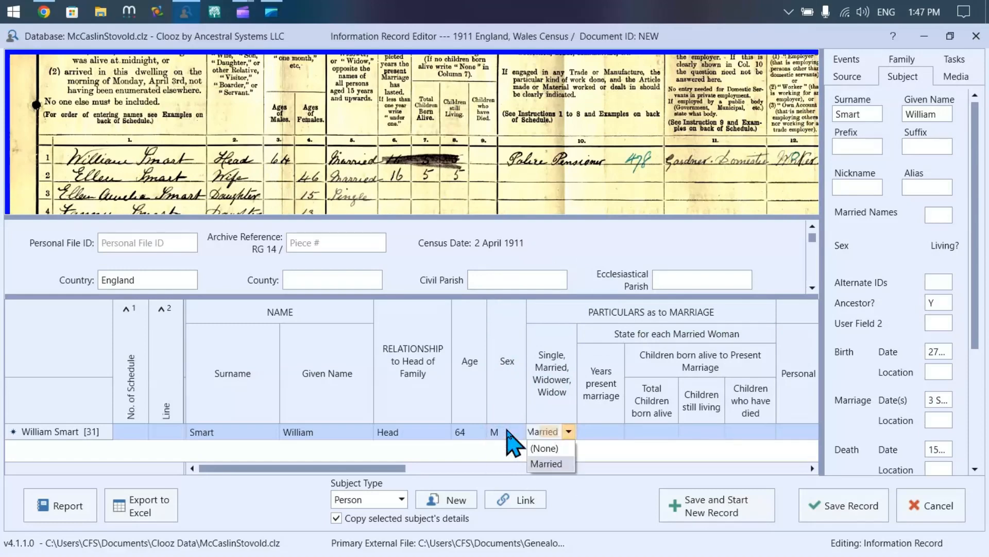
pyautogui.click(557, 466)
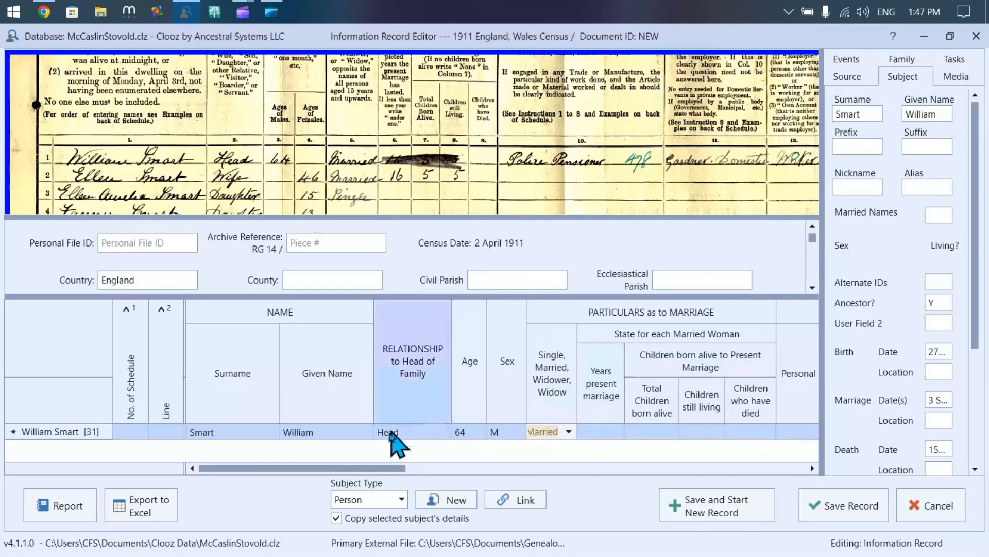
# - Enter "Police Pensioner" as the household head's Personal Occupation
pyautogui.moveTo(357, 469); pyautogui.dragTo(459, 497)
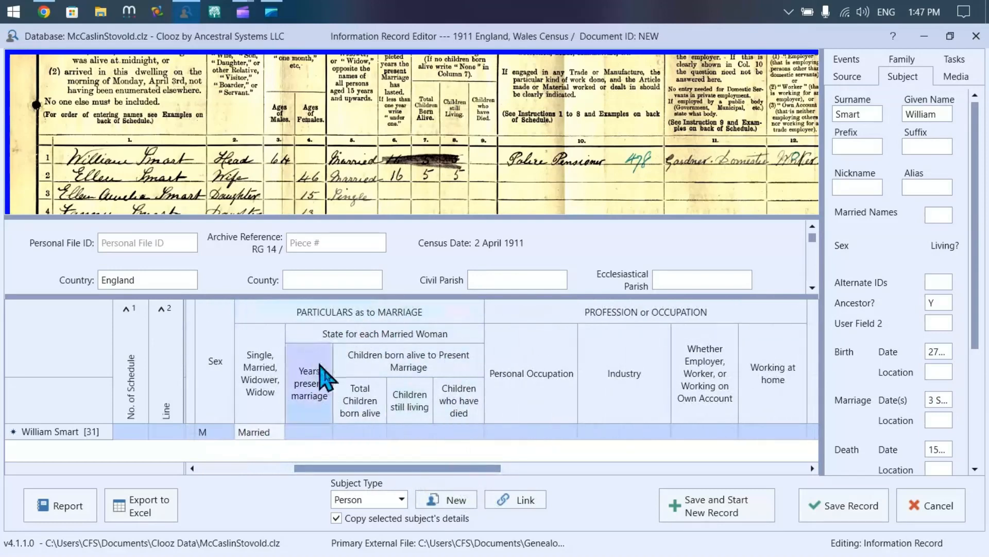
pyautogui.moveTo(491, 474); pyautogui.dragTo(520, 477)
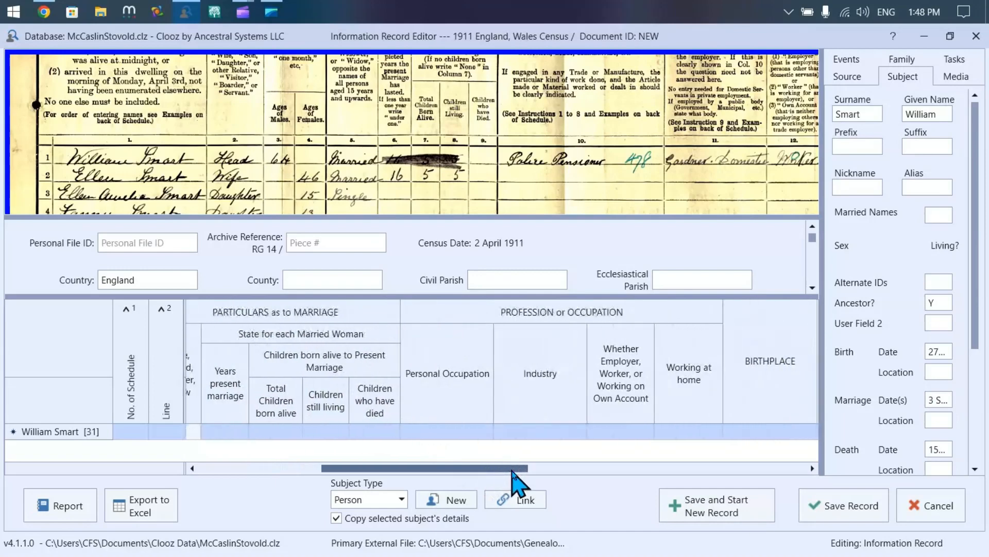
pyautogui.click(438, 432)
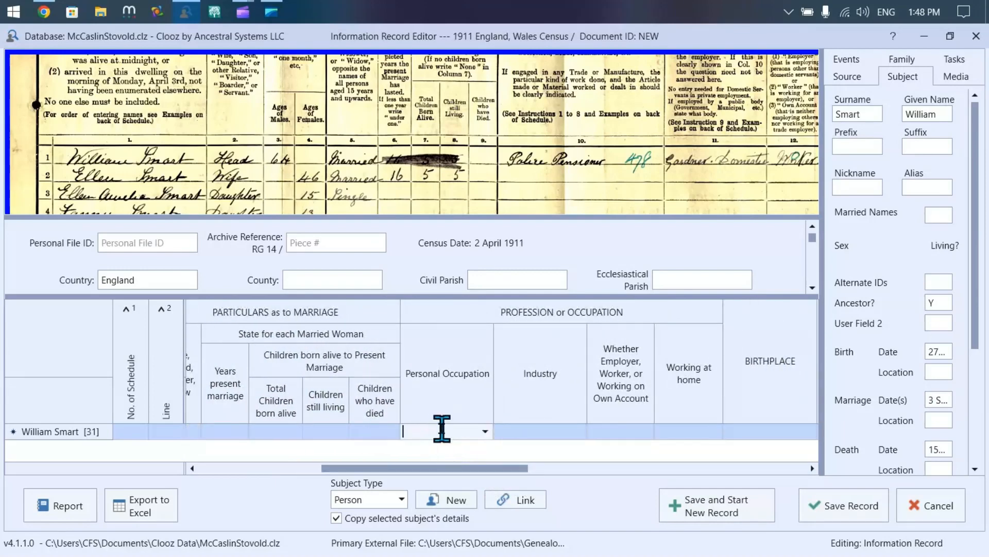
pyautogui.write('Pol')
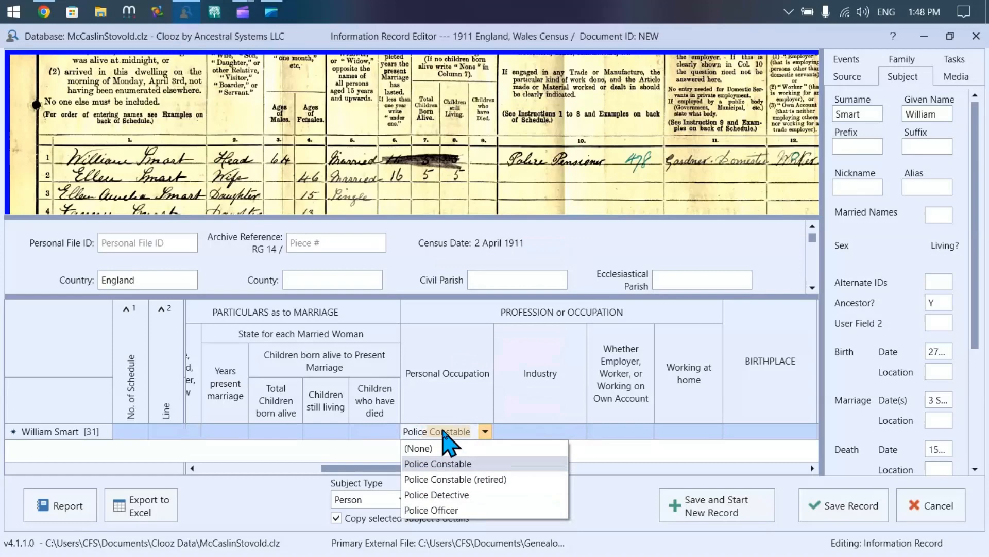
pyautogui.write('ice Pensi')
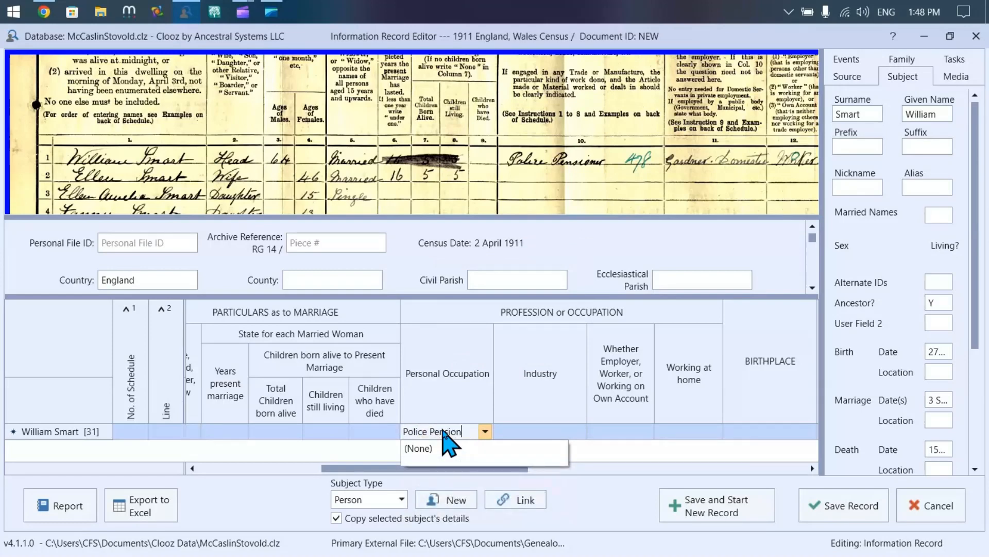
pyautogui.press('Tab')
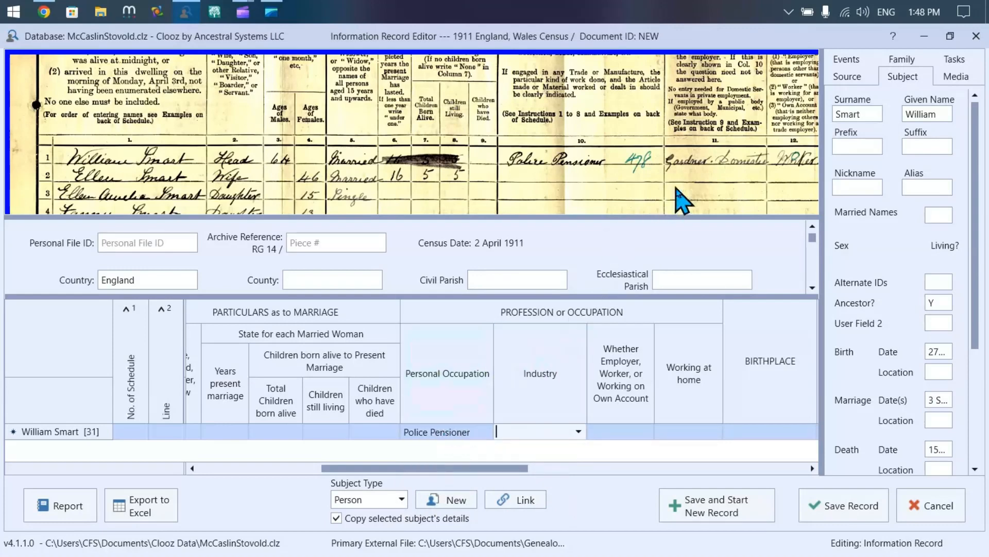
# - Enter "Gardner - Domestic" as the household head's Industry, as written on the census image
pyautogui.moveTo(701, 191); pyautogui.dragTo(570, 191)
pyautogui.moveTo(613, 157); pyautogui.dragTo(613, 137)
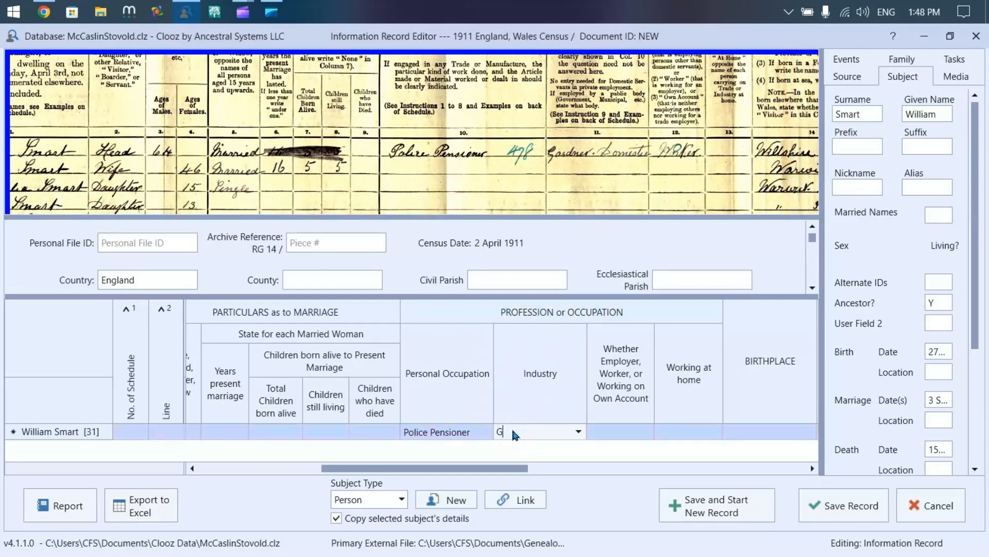
pyautogui.write('Gardner - Domestic')
pyautogui.press('Tab')
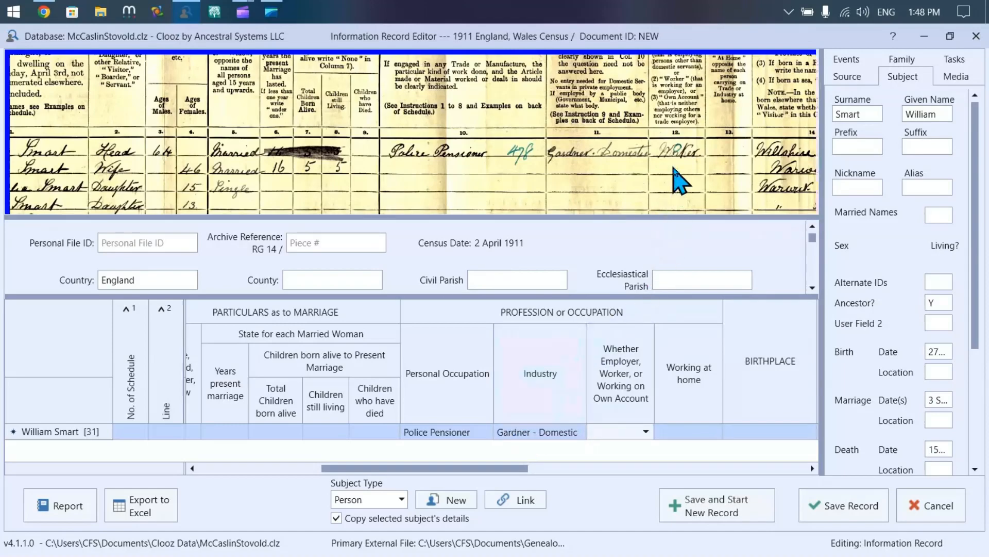
# - Set the head's employment status to Worker, leave working at home blank, and enter "Wiltshire, Calne" as the birthplace
pyautogui.moveTo(675, 175); pyautogui.dragTo(619, 187)
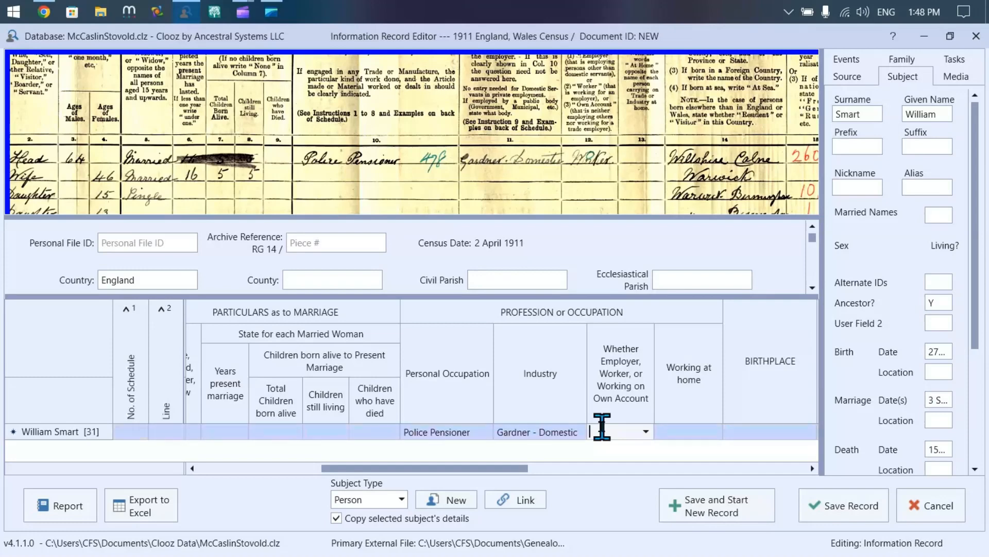
pyautogui.write('orker')
pyautogui.press('Tab')
pyautogui.press('Tab')
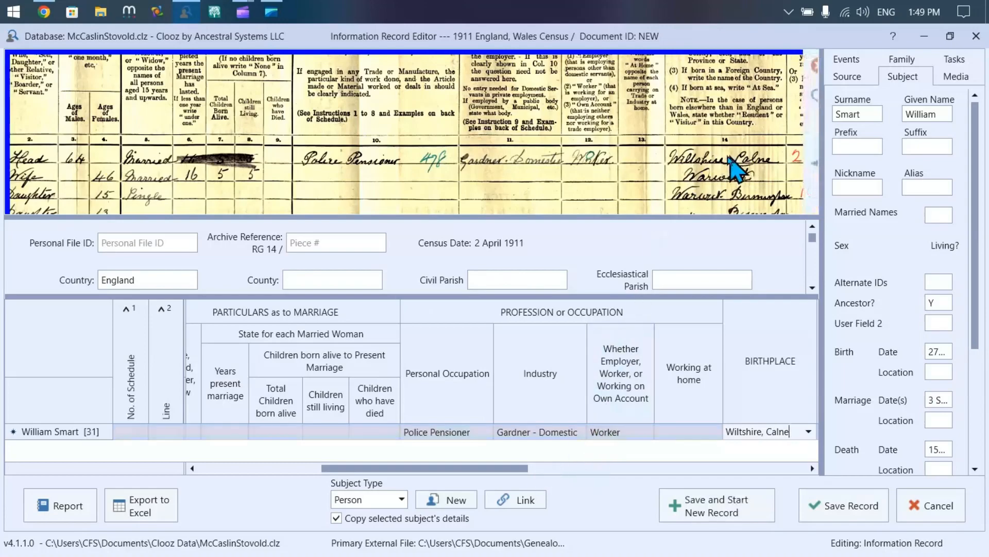
# - Compare the remaining table columns for nationality, infirmity, language and bottom-of-page totals with the census image
pyautogui.moveTo(670, 165); pyautogui.dragTo(581, 155)
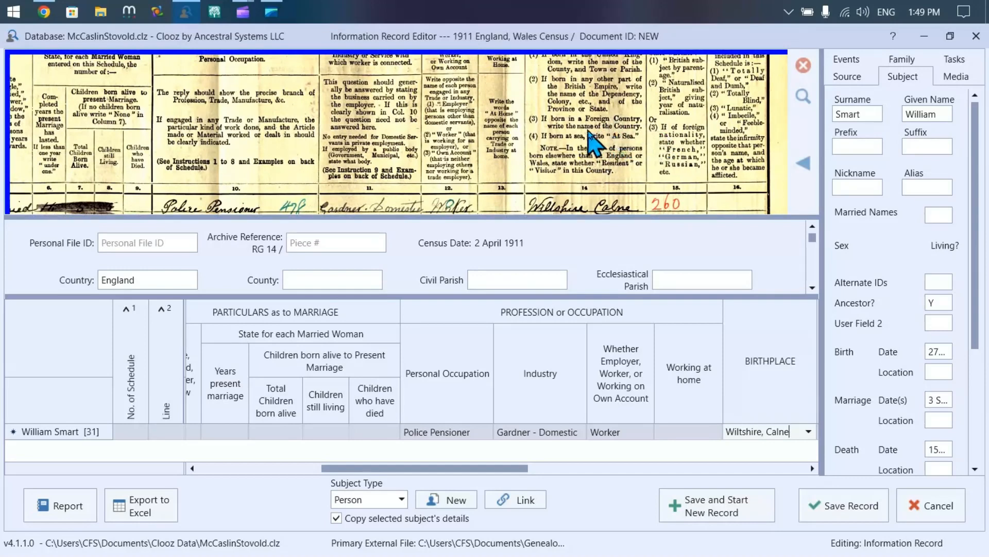
pyautogui.moveTo(638, 138); pyautogui.dragTo(615, 104)
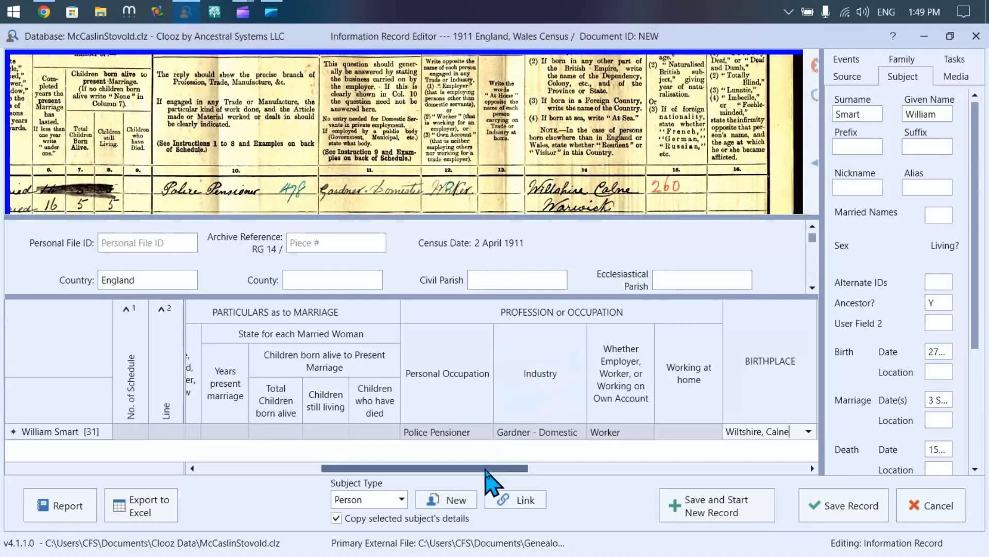
pyautogui.moveTo(489, 467)
pyautogui.mouseDown()
pyautogui.moveTo(596, 495)
pyautogui.moveTo(671, 492)
pyautogui.moveTo(676, 502)
pyautogui.moveTo(656, 492)
pyautogui.mouseUp()
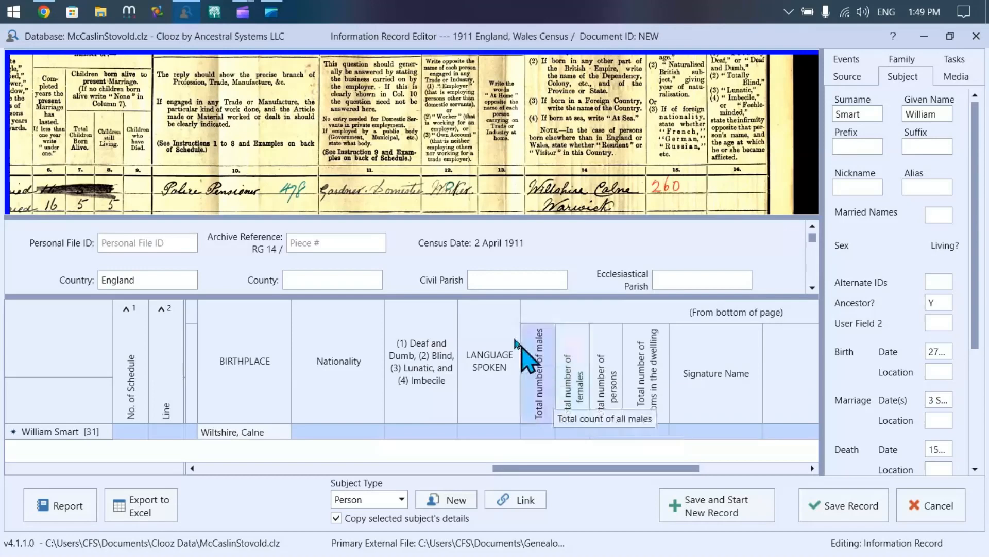
# - Switch to Chrome, open the household's 1911 census image on Ancestry, and examine the enumerator's details and postal address on image 539
pyautogui.click(44, 12)
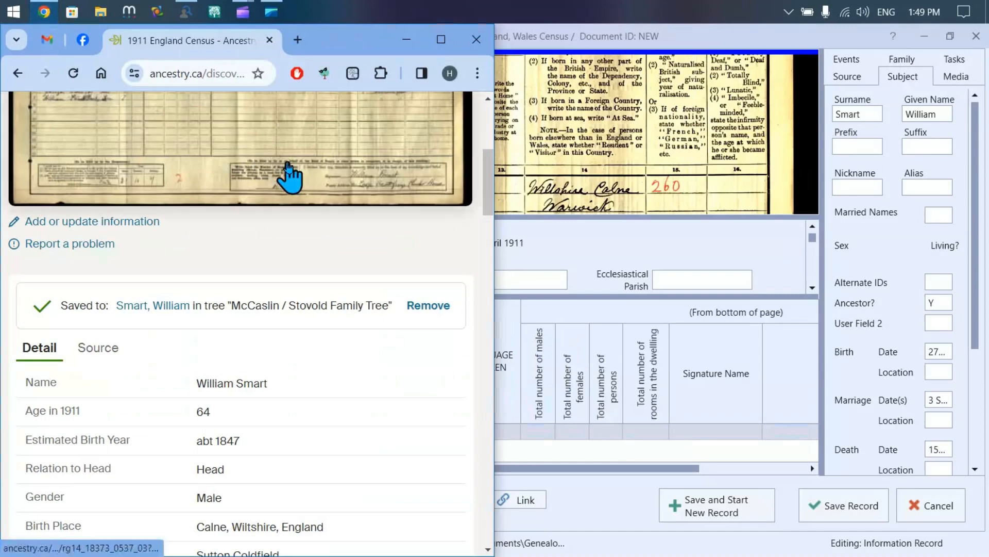
pyautogui.moveTo(487, 172); pyautogui.dragTo(487, 135)
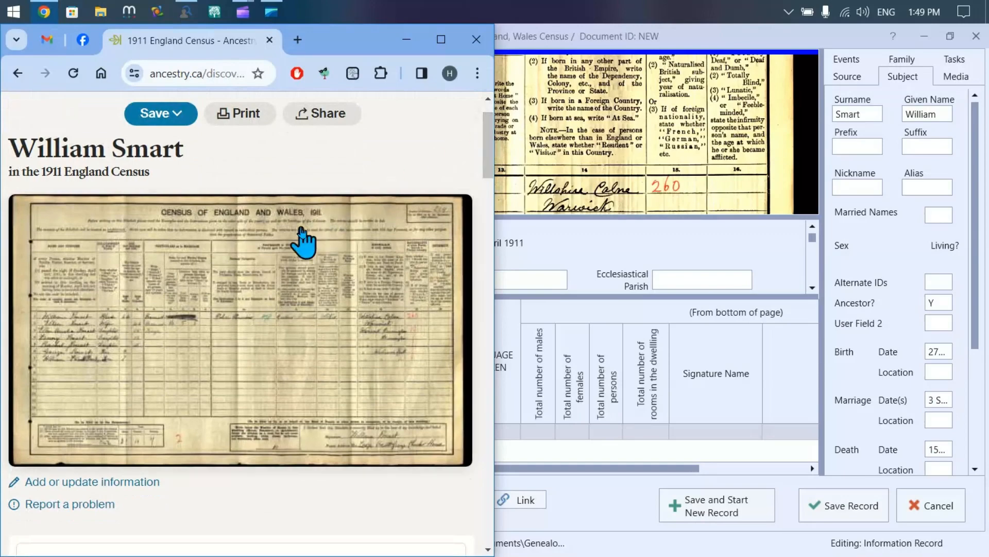
pyautogui.click(228, 229)
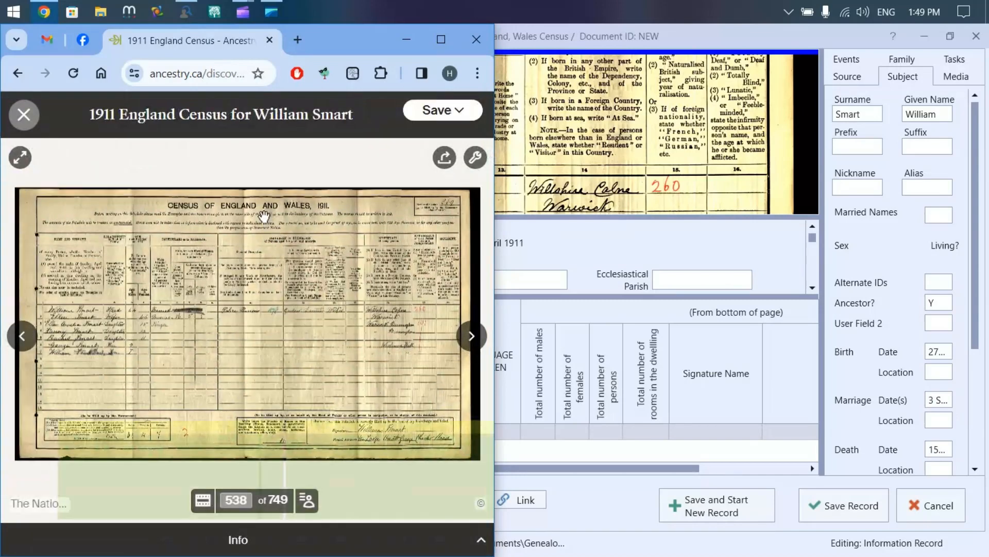
pyautogui.click(471, 341)
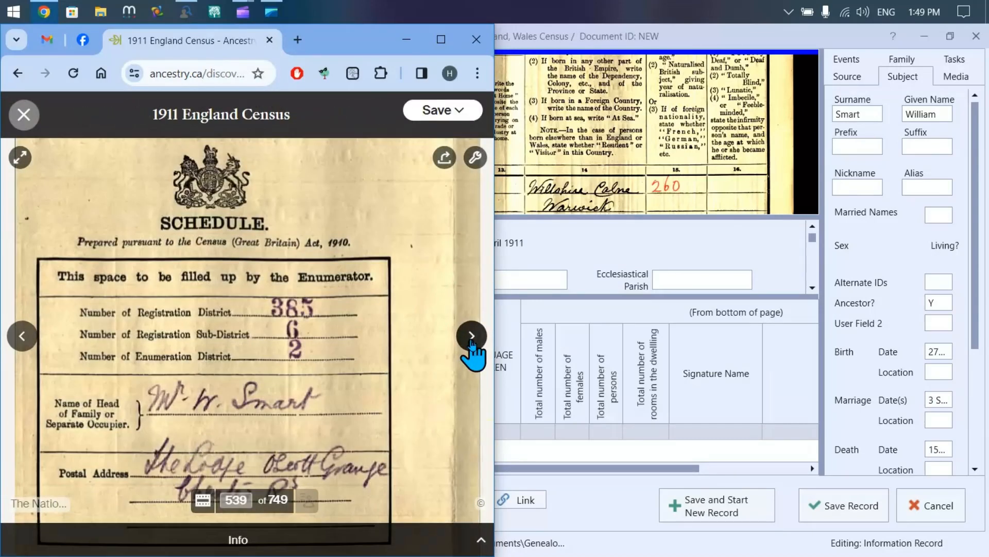
pyautogui.scroll(-2, 371, 269)
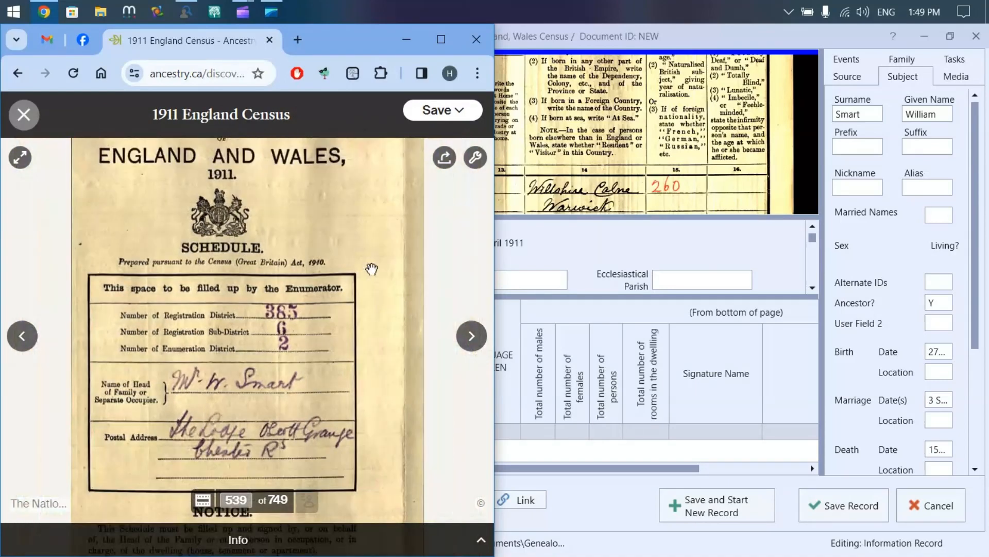
pyautogui.scroll(-1, 373, 322)
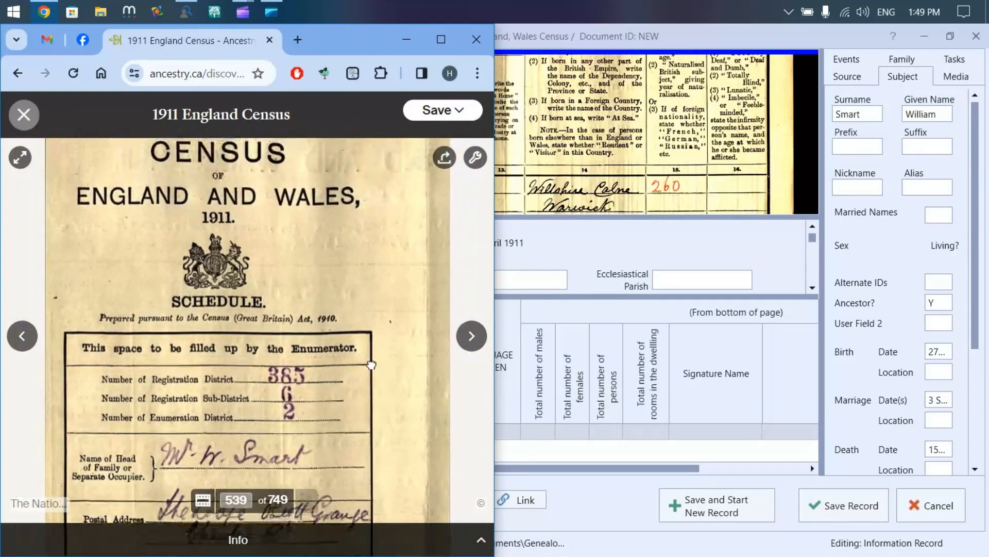
pyautogui.moveTo(373, 321); pyautogui.dragTo(371, 185)
pyautogui.moveTo(362, 321); pyautogui.dragTo(362, 306)
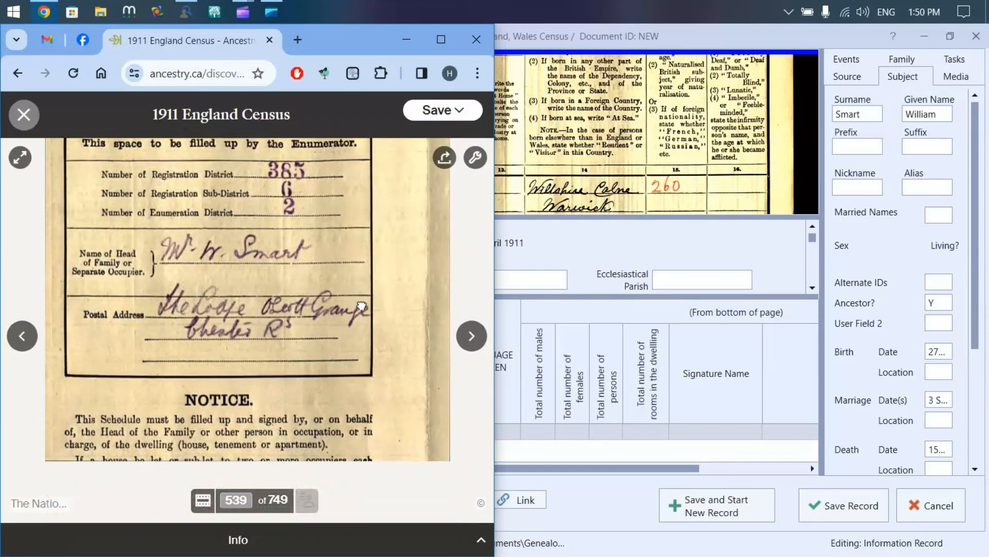
pyautogui.scroll(-1, 362, 306)
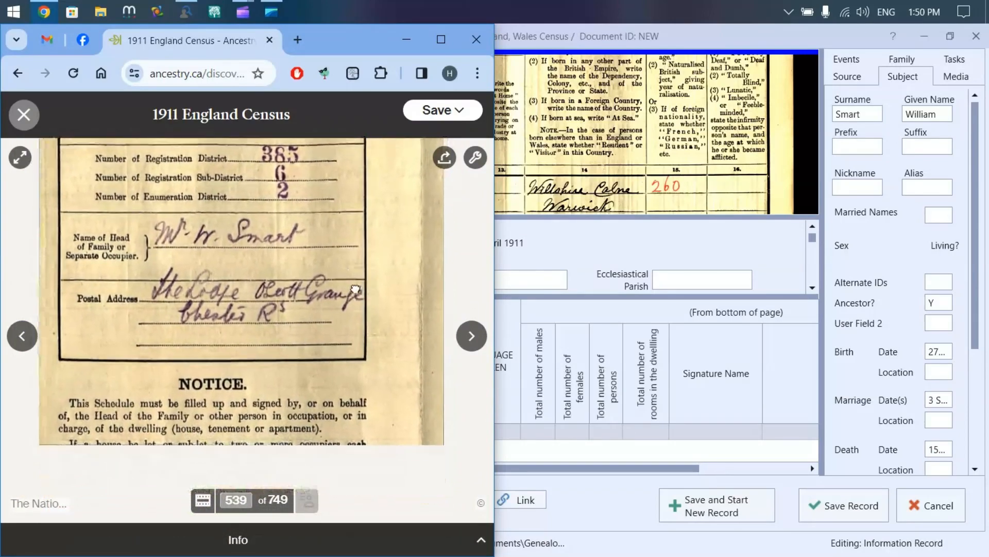
# - Advance to census image 540 on Ancestry and examine which household its schedule covers
pyautogui.scroll(2, 356, 313)
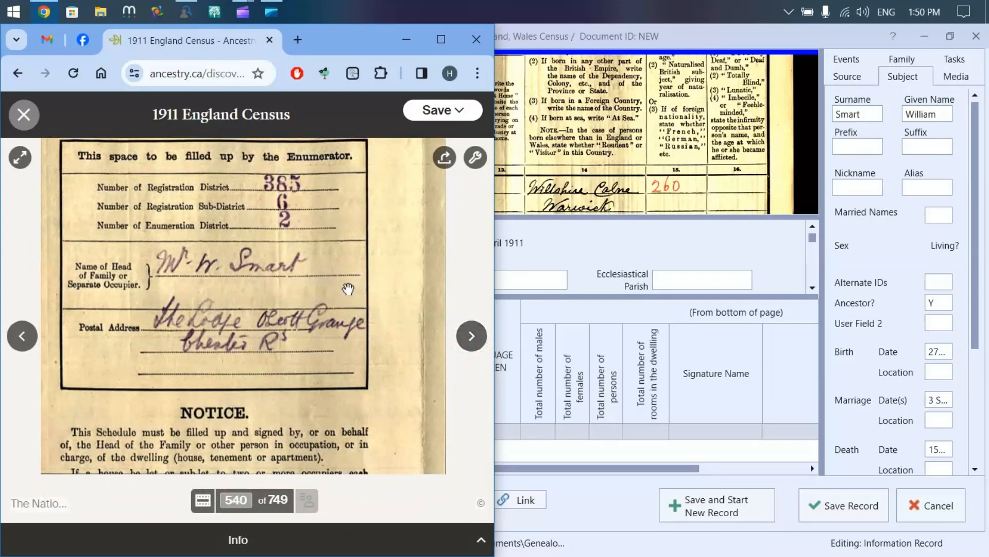
pyautogui.scroll(-5, 312, 294)
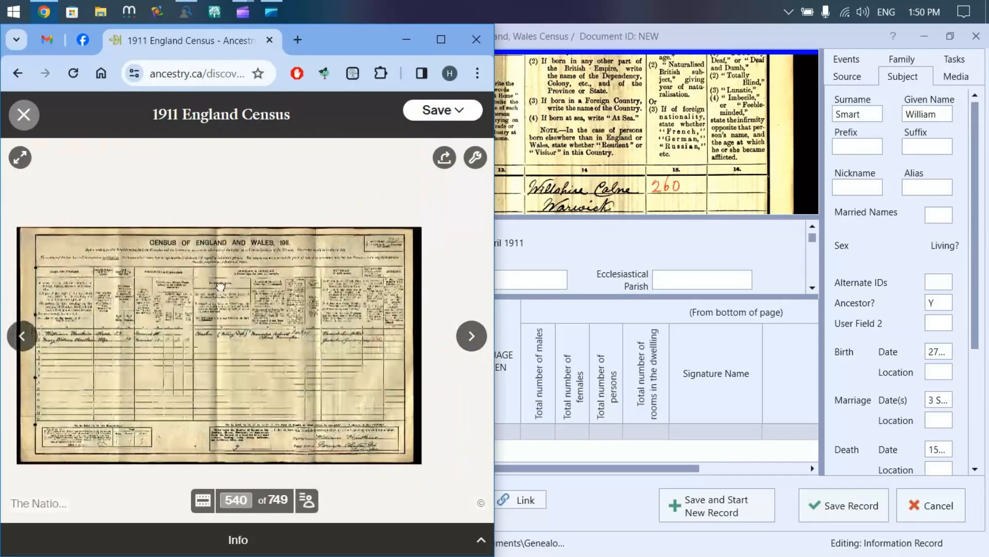
pyautogui.scroll(5, 220, 287)
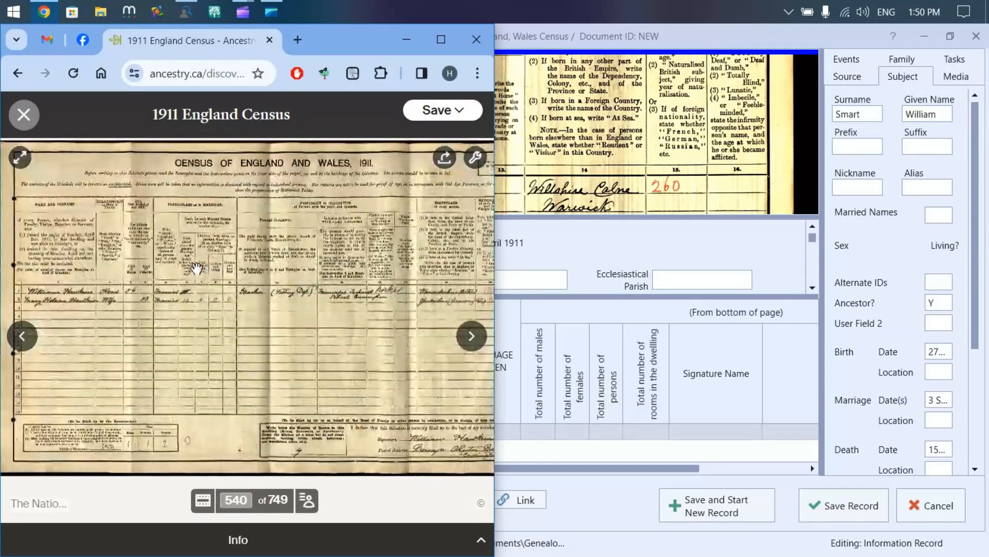
# - Compare Ancestry census images 540, 539, 538 and 537 to determine which cover page belongs to the household's schedule, ending on image 538
pyautogui.scroll(5, 196, 268)
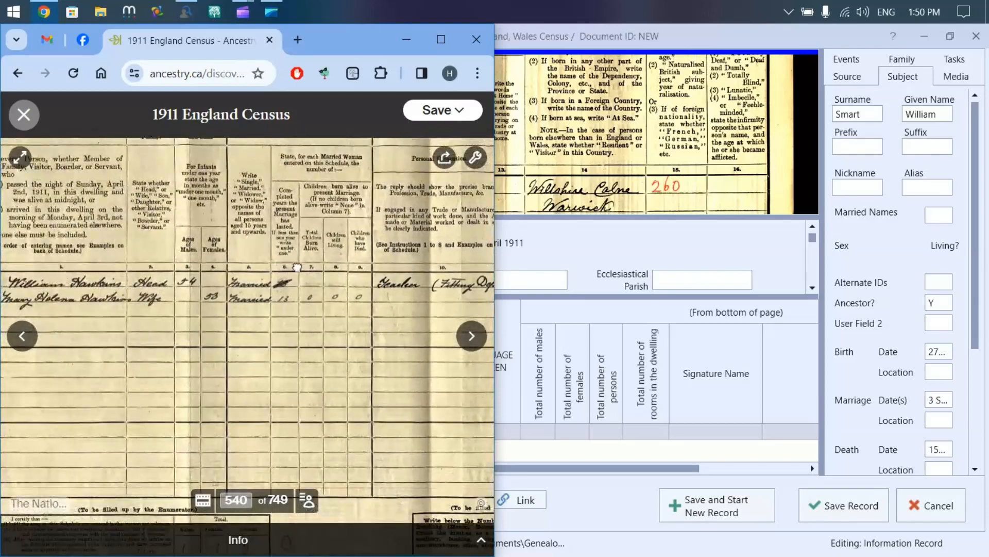
pyautogui.moveTo(297, 267); pyautogui.dragTo(345, 274)
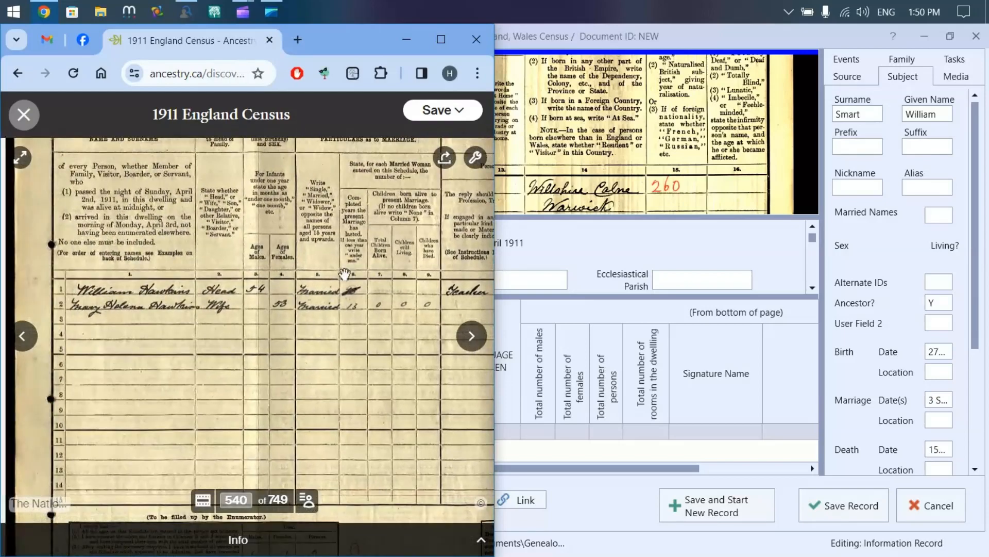
pyautogui.click(21, 340)
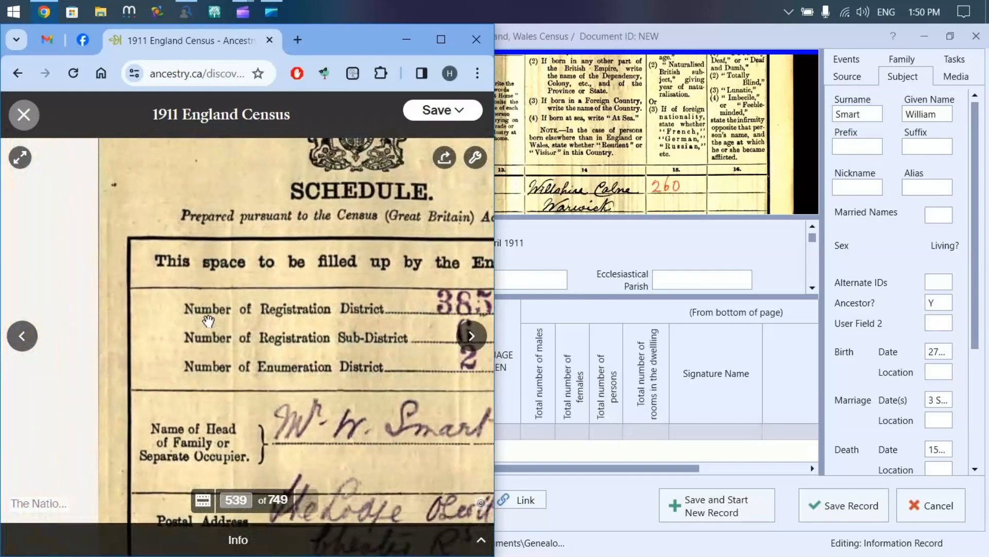
pyautogui.moveTo(317, 358); pyautogui.dragTo(268, 219)
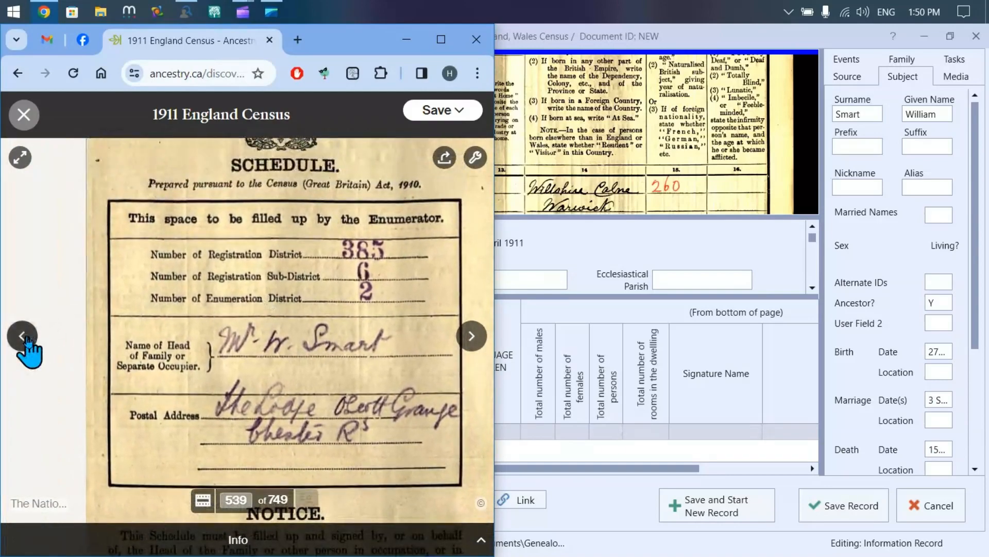
pyautogui.click(26, 337)
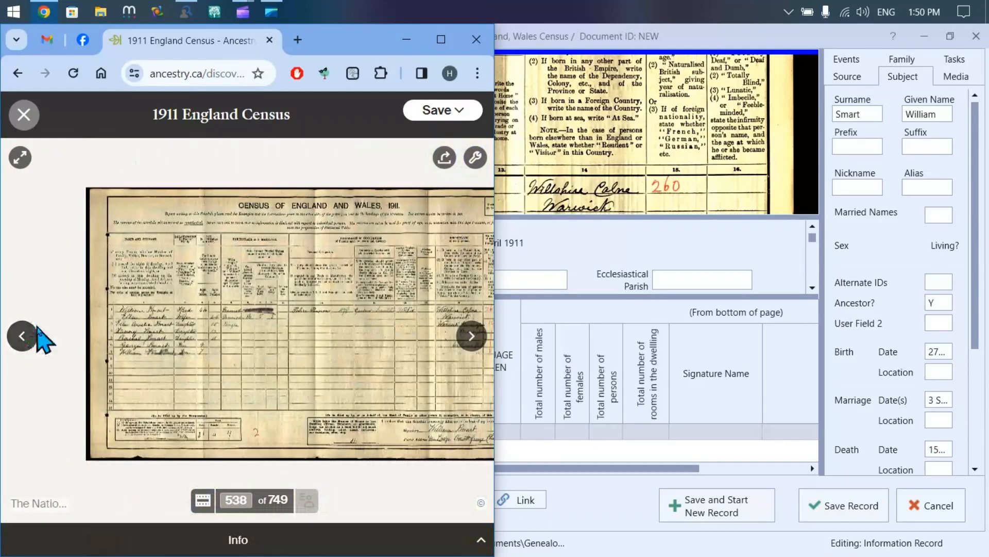
pyautogui.click(23, 345)
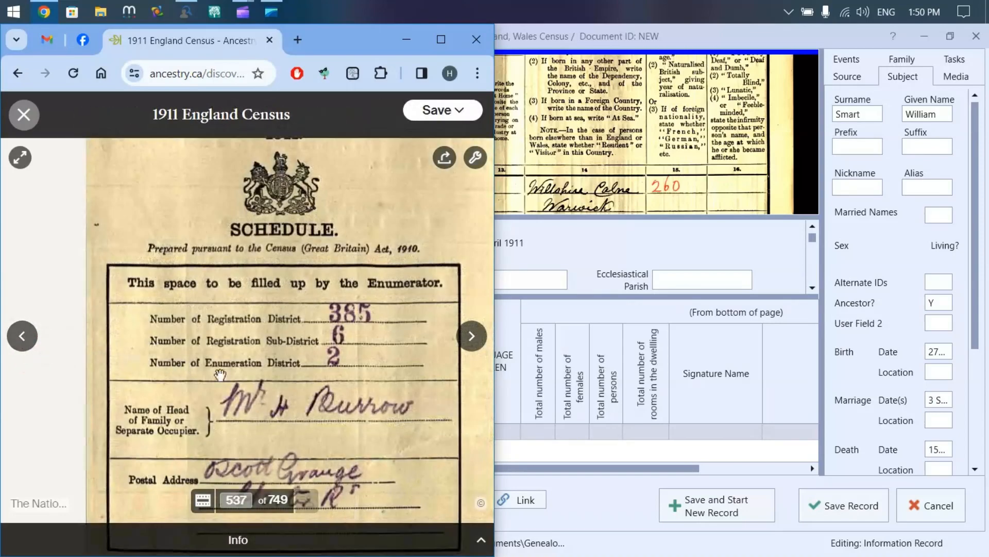
pyautogui.click(471, 337)
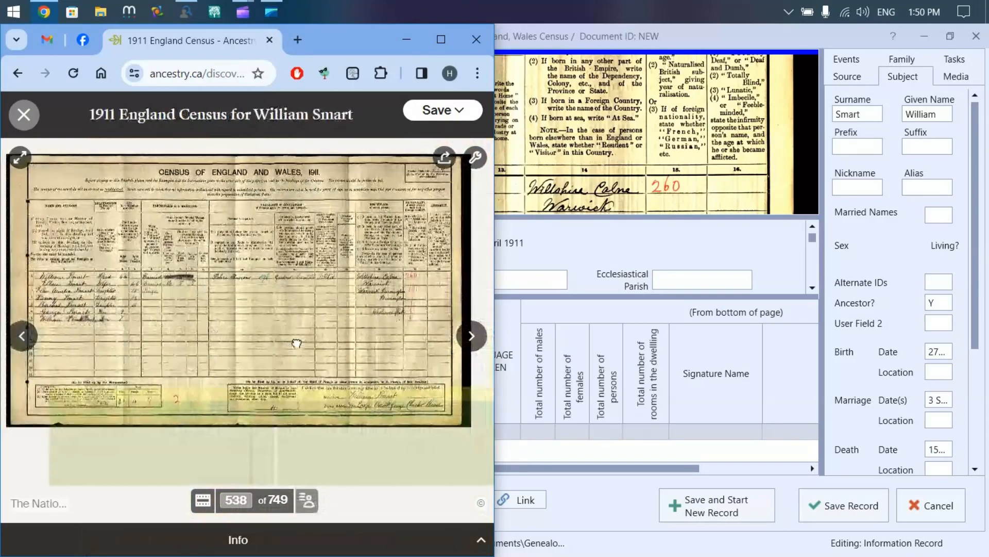
pyautogui.moveTo(296, 343); pyautogui.dragTo(314, 345)
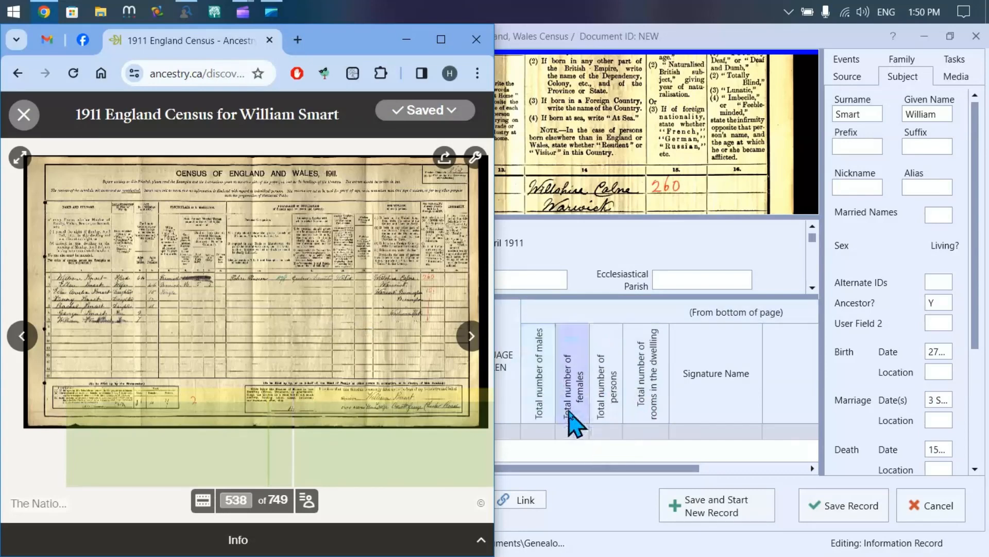
# - Switch back to Clooz and enter the head's bottom-of-page totals from the census image: 3 males, 4 females and 7 persons
pyautogui.moveTo(567, 464)
pyautogui.mouseDown()
pyautogui.moveTo(667, 476)
pyautogui.moveTo(701, 490)
pyautogui.moveTo(625, 495)
pyautogui.moveTo(595, 481)
pyautogui.moveTo(570, 490)
pyautogui.moveTo(329, 457)
pyautogui.moveTo(595, 479)
pyautogui.mouseUp()
pyautogui.moveTo(719, 147)
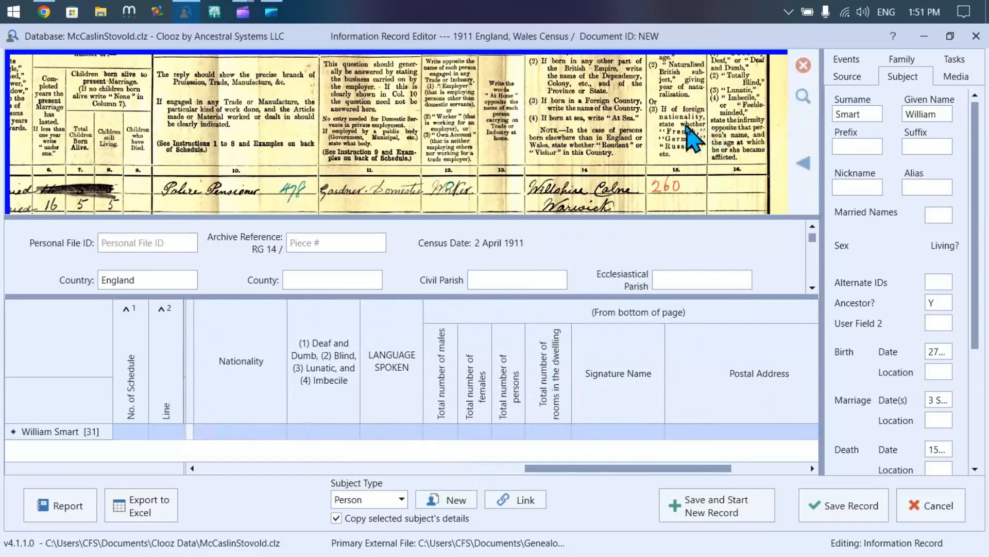
pyautogui.moveTo(511, 149); pyautogui.dragTo(597, 126)
pyautogui.moveTo(464, 164); pyautogui.dragTo(536, 114)
pyautogui.moveTo(500, 192); pyautogui.dragTo(504, 137)
pyautogui.moveTo(497, 217)
pyautogui.mouseDown()
pyautogui.moveTo(487, 149)
pyautogui.moveTo(495, 103)
pyautogui.mouseUp()
pyautogui.moveTo(479, 168); pyautogui.dragTo(567, 158)
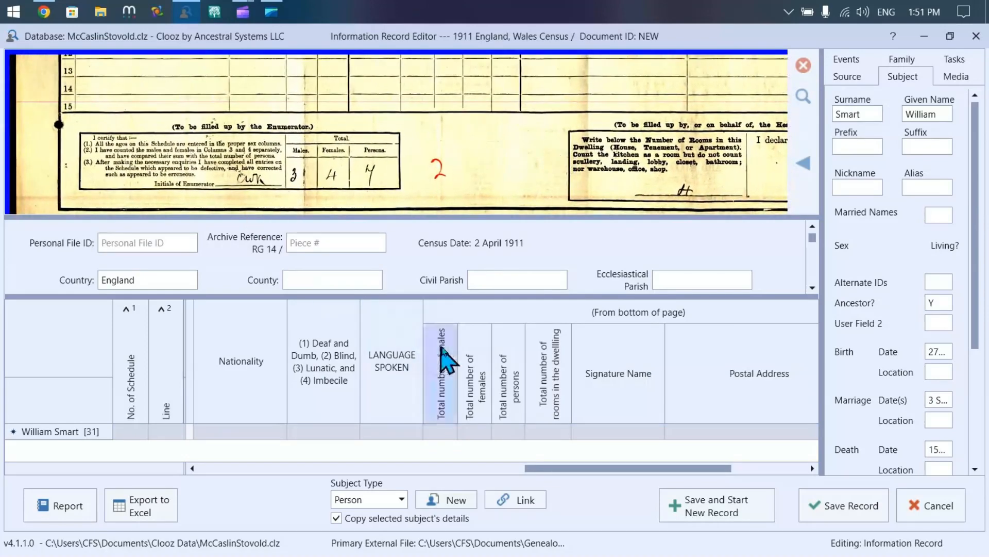
pyautogui.click(438, 432)
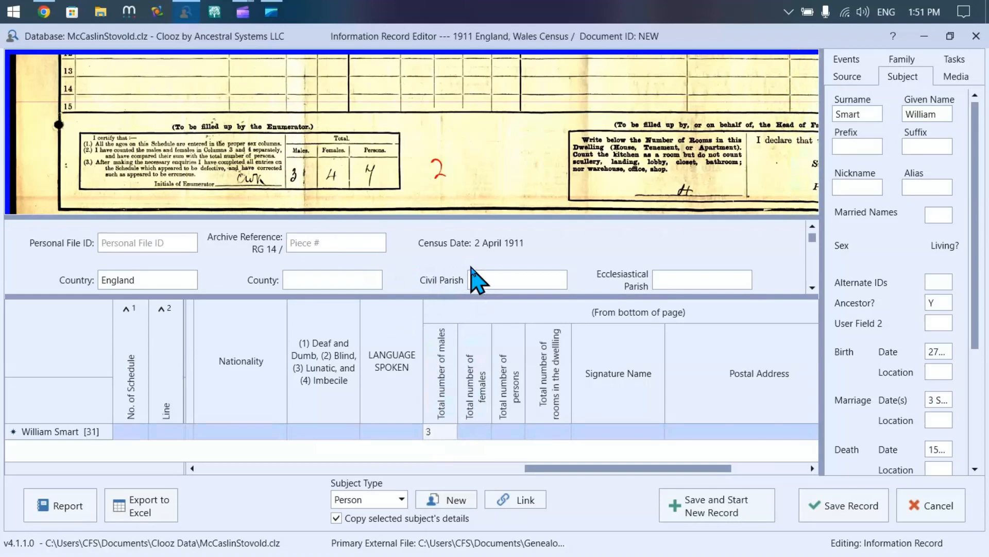
pyautogui.press('Tab')
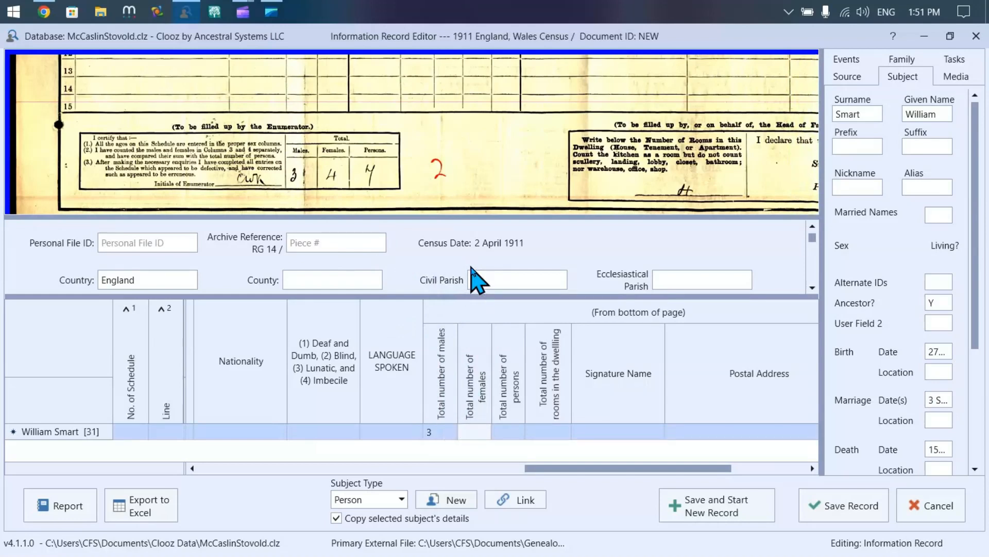
pyautogui.press('Tab')
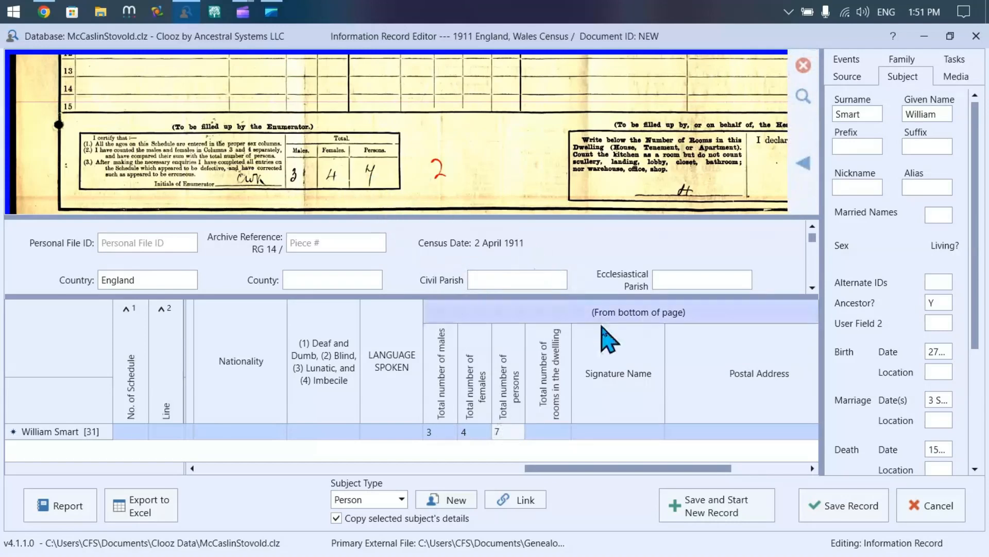
pyautogui.press('Tab')
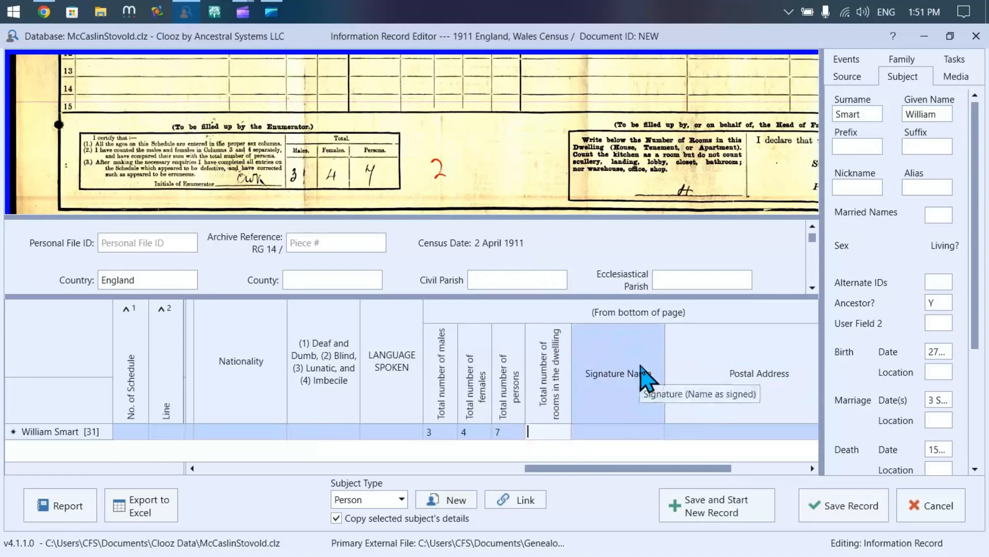
# - Set the total number of rooms in the dwelling to 4 and enter the head's full name as signed
pyautogui.moveTo(563, 188); pyautogui.dragTo(272, 150)
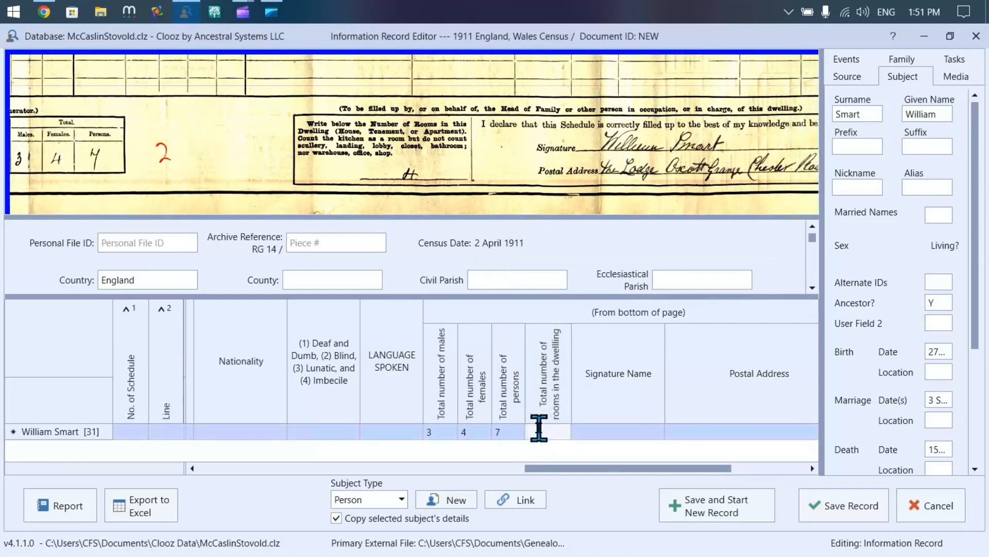
pyautogui.press('Tab')
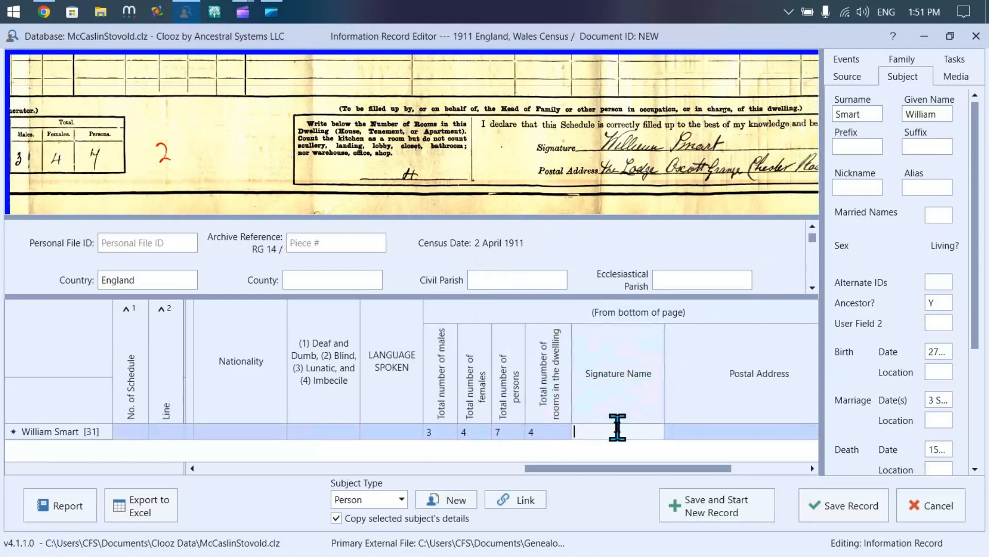
pyautogui.click(590, 432)
pyautogui.write('William Smart')
# - Enter the household's postal address from the schedule in the head's row, removing the extra letter from the grange's name
pyautogui.click(683, 432)
pyautogui.write('T')
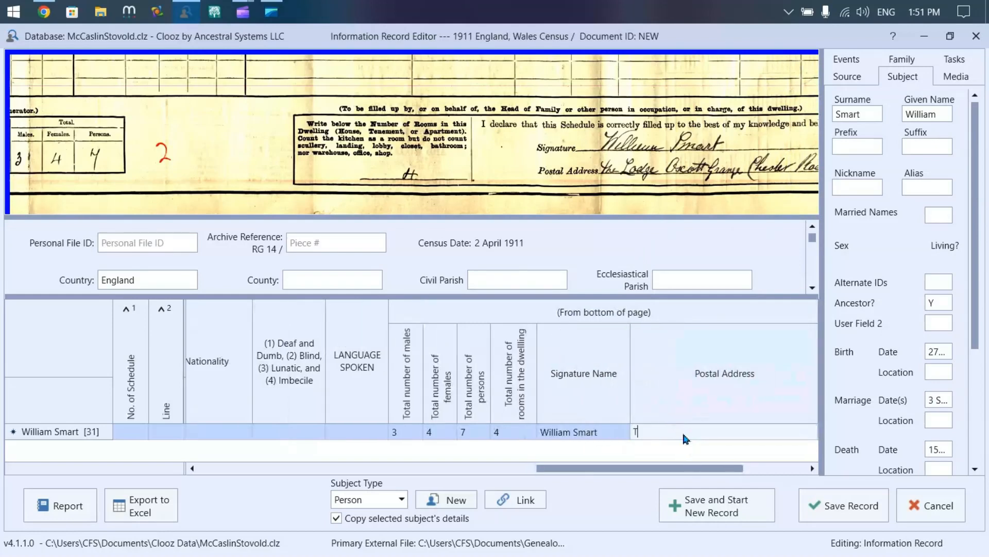
pyautogui.write('he Lodge Ascotte Grange Chester Road')
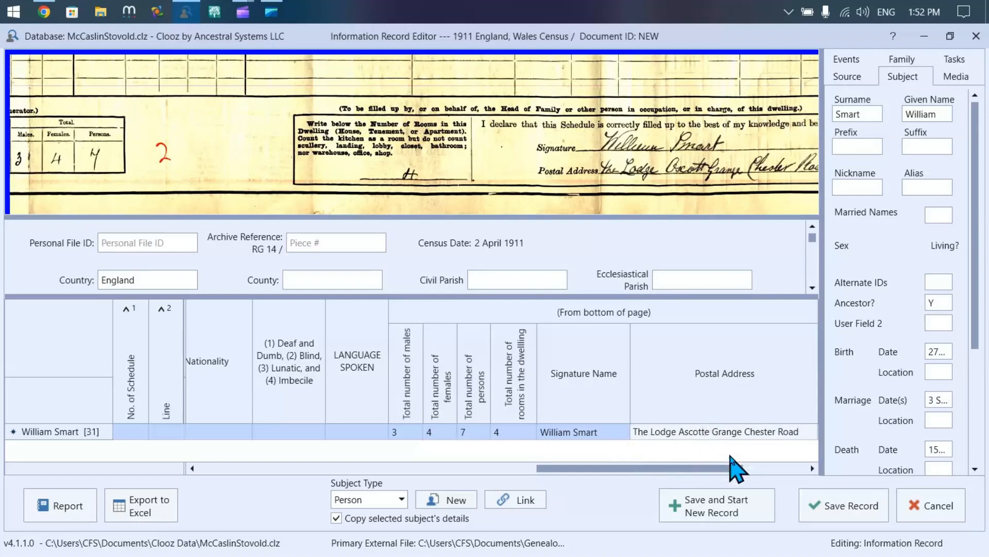
pyautogui.press('Delete')
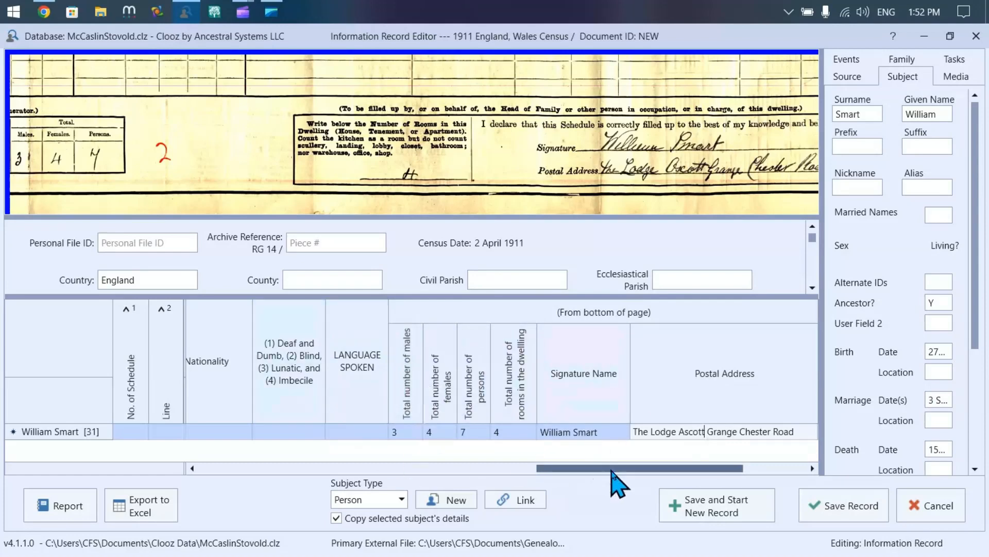
# - Add a new person row for the second household member, copying the selected subject's details
pyautogui.moveTo(614, 469); pyautogui.dragTo(243, 458)
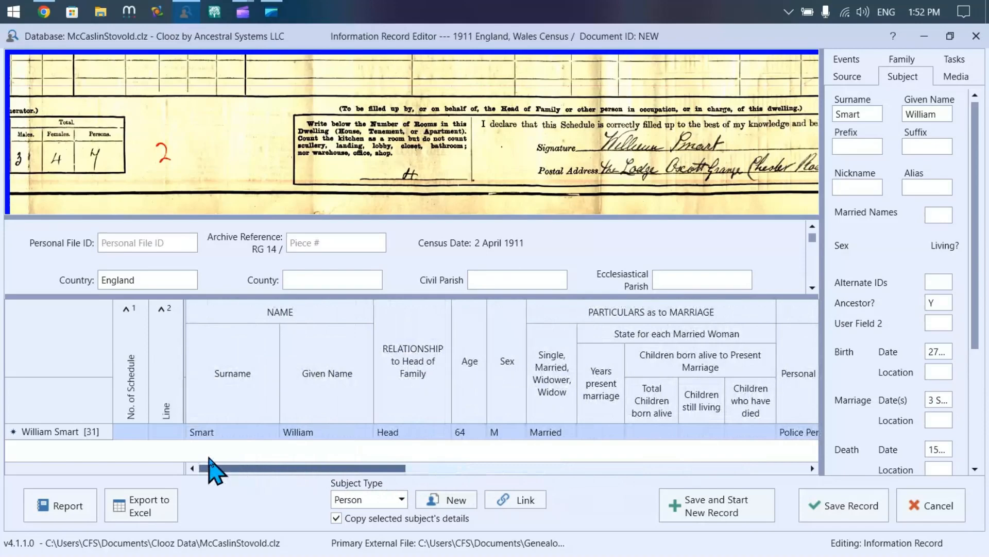
pyautogui.moveTo(250, 152)
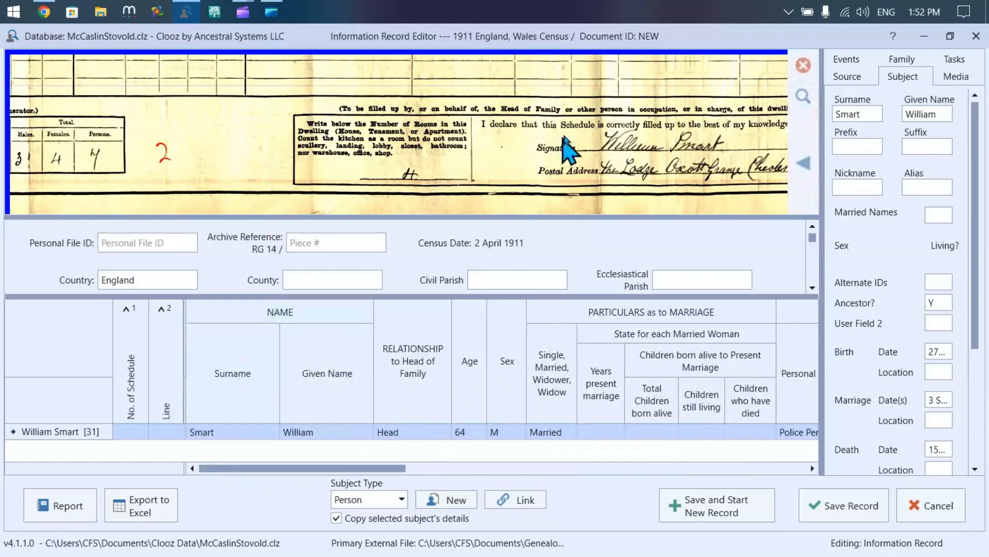
pyautogui.moveTo(281, 104); pyautogui.dragTo(404, 181)
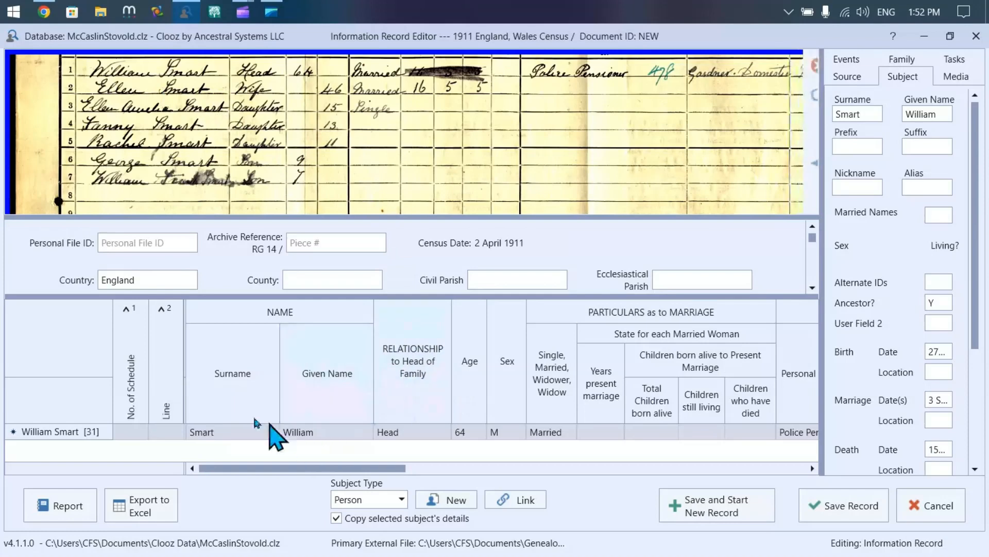
pyautogui.click(451, 500)
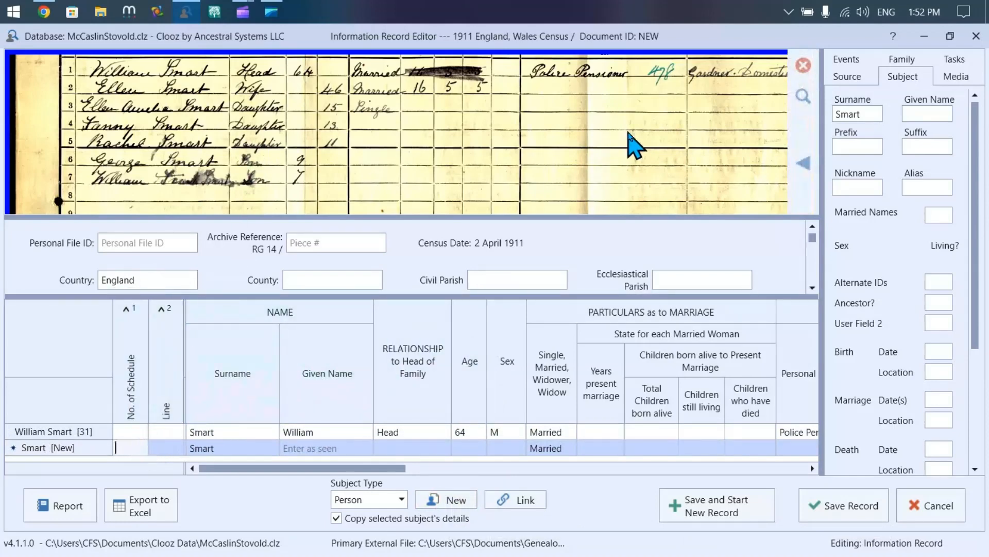
# - Locate the schedule number on the census image, then set the head's schedule number to 269 and line to 1
pyautogui.moveTo(642, 147); pyautogui.dragTo(536, 227)
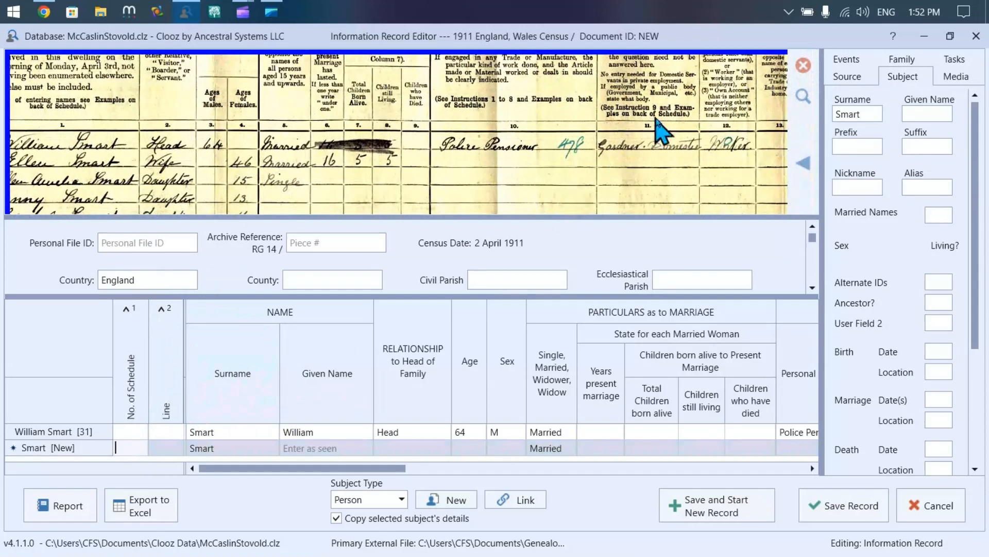
pyautogui.moveTo(658, 128); pyautogui.dragTo(494, 191)
pyautogui.moveTo(655, 115); pyautogui.dragTo(487, 189)
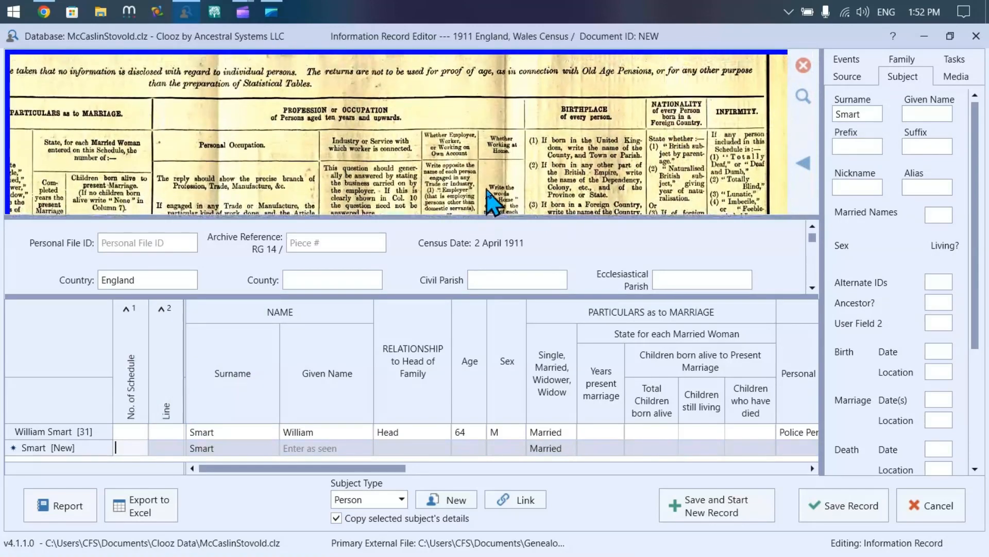
pyautogui.moveTo(622, 120); pyautogui.dragTo(592, 222)
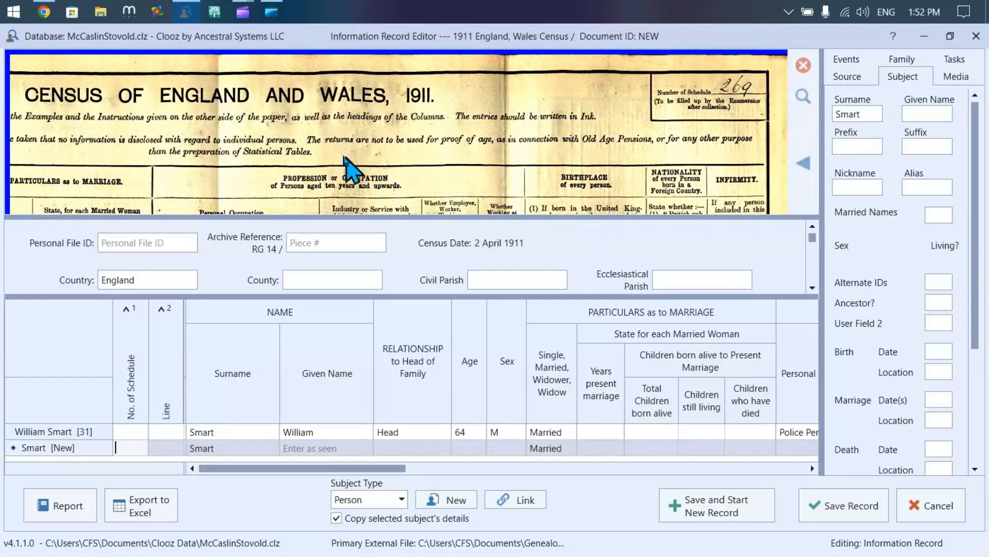
pyautogui.moveTo(588, 135); pyautogui.dragTo(514, 77)
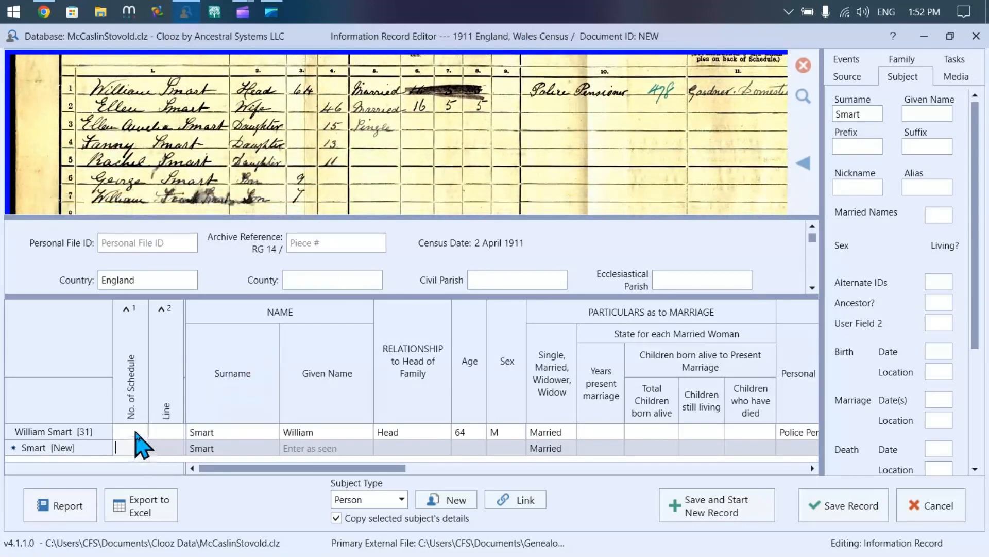
pyautogui.click(134, 430)
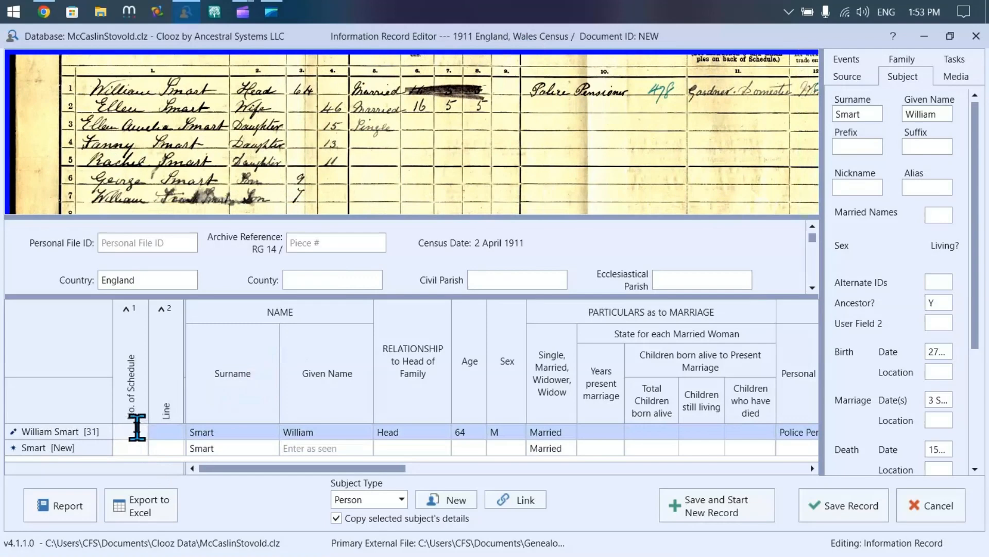
pyautogui.write('269')
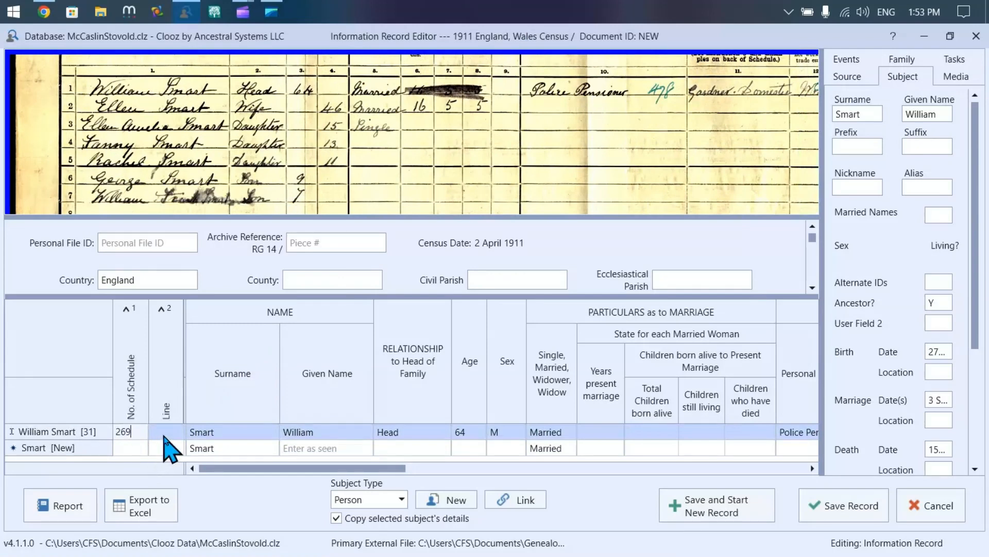
pyautogui.click(163, 433)
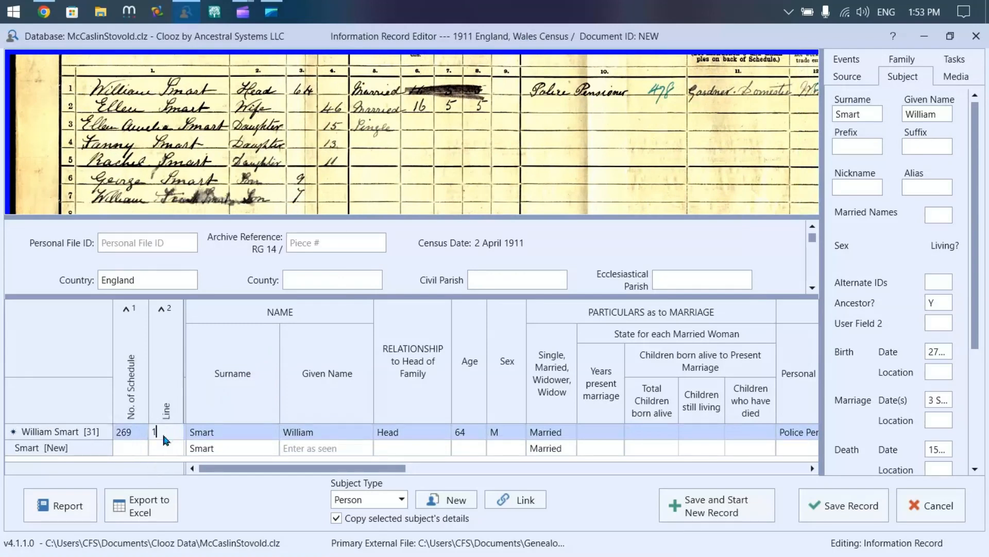
# - Fill the new row with schedule number 269, line 2, the wife's given name, relationship Wife and age 46
pyautogui.click(124, 447)
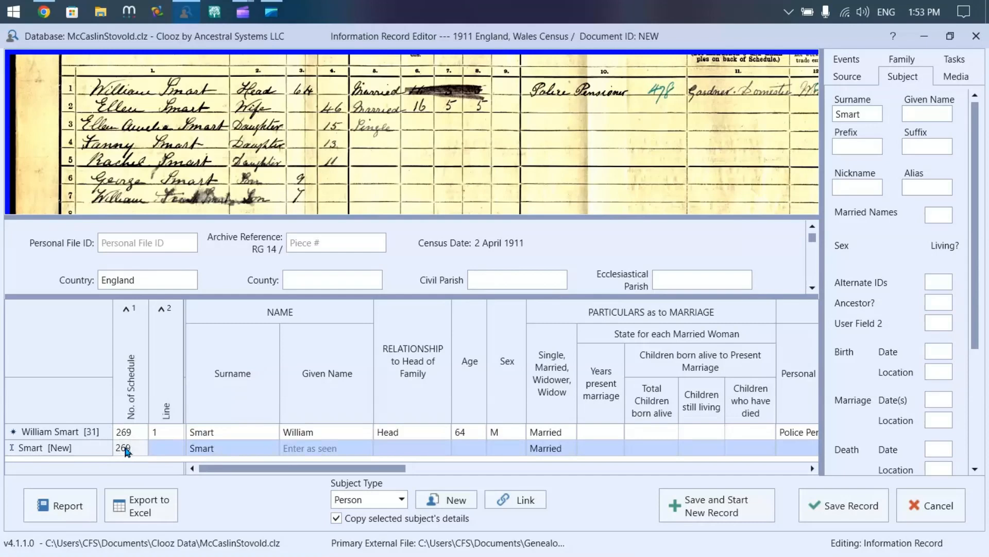
pyautogui.click(169, 444)
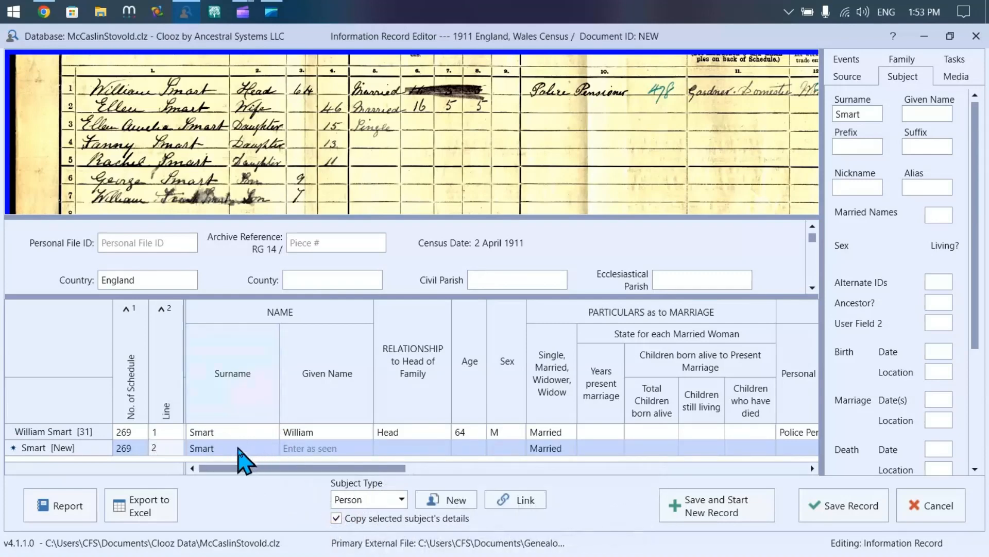
pyautogui.click(304, 449)
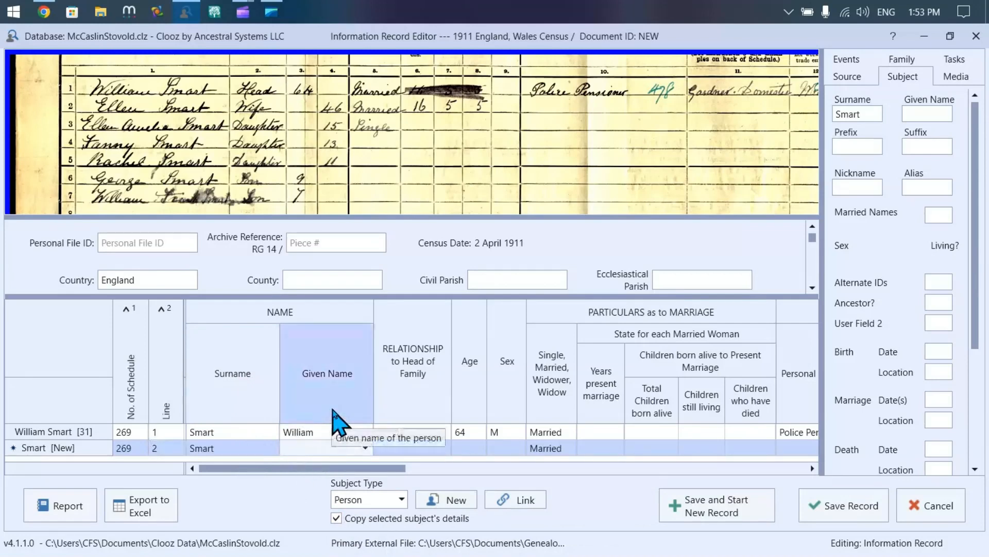
pyautogui.write('Ellen')
pyautogui.press('Tab')
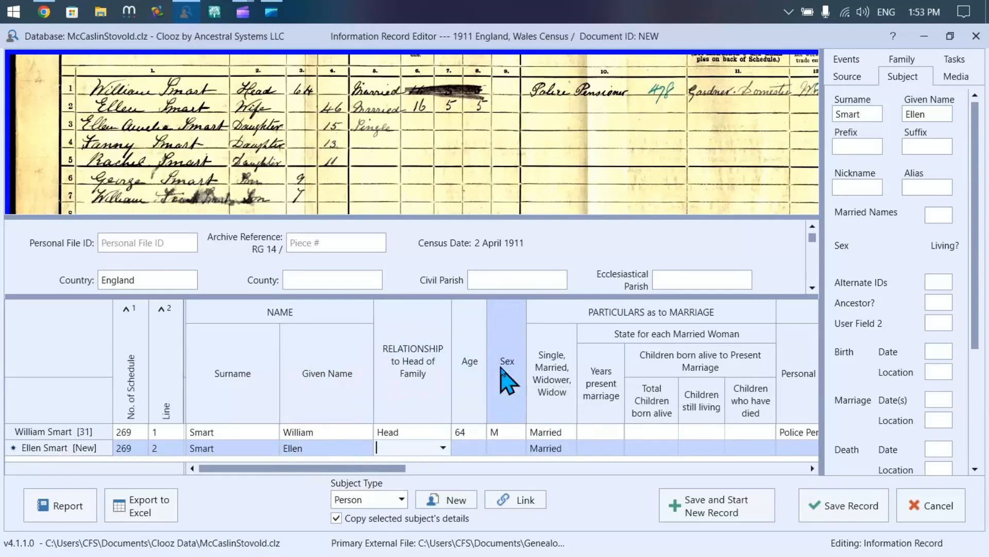
pyautogui.write('Wife')
pyautogui.press('Tab')
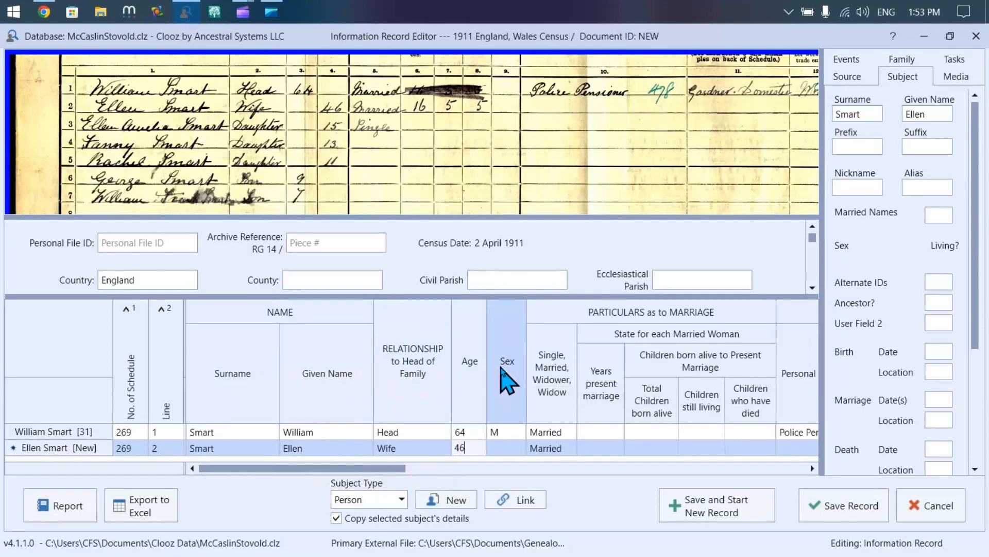
# - Complete the wife's personal and marriage particulars with sex F, 16 years married, 5 children born alive and 5 still living
pyautogui.press('Tab')
pyautogui.write('F')
pyautogui.press('Tab')
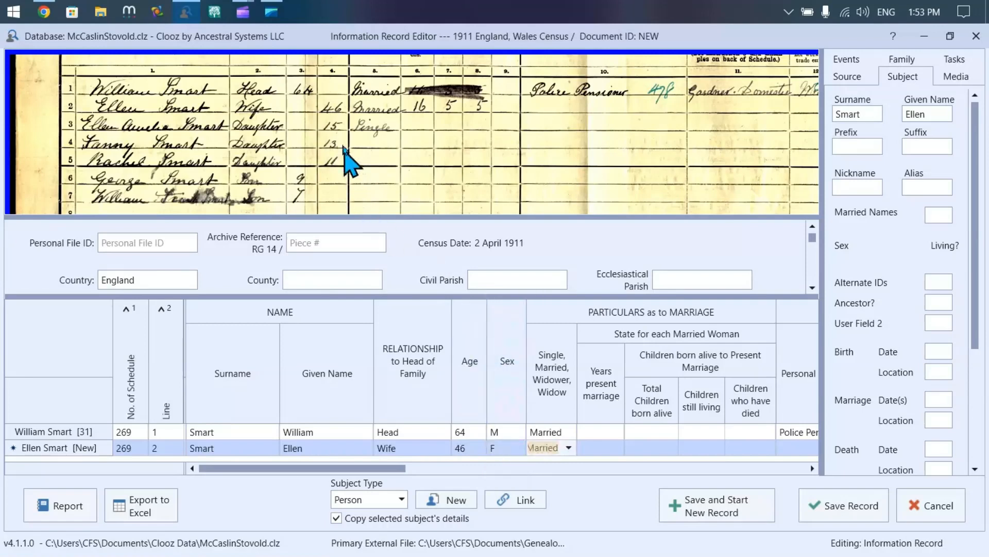
pyautogui.moveTo(341, 124)
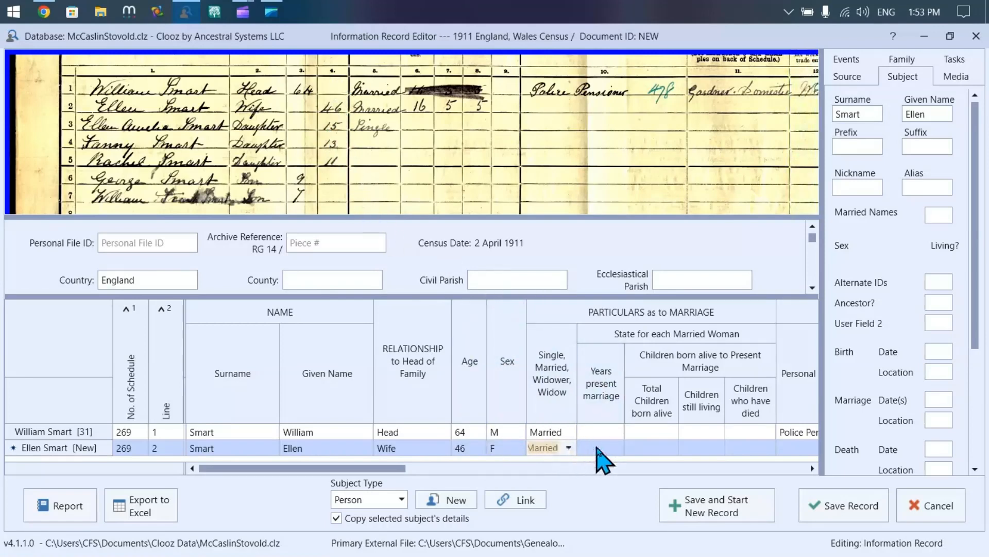
pyautogui.click(596, 448)
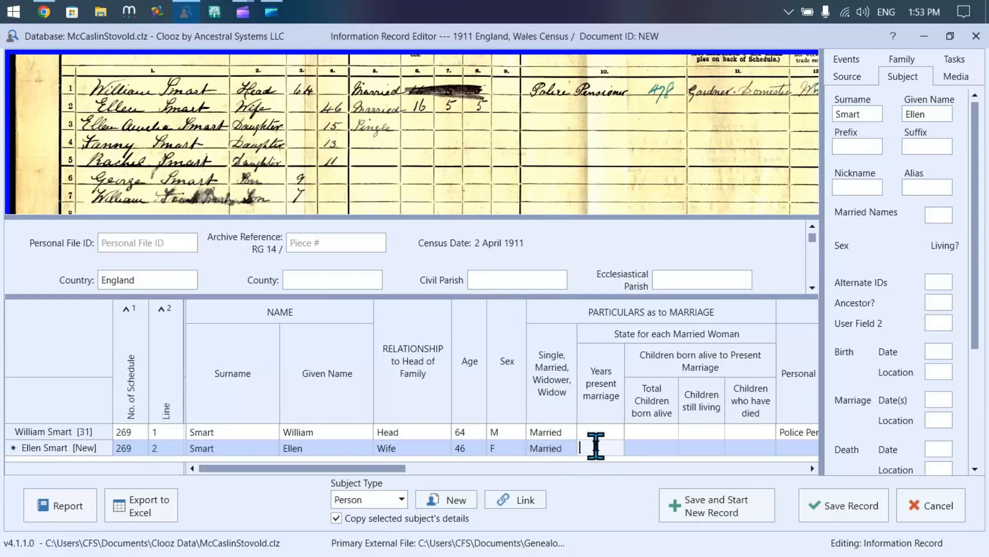
pyautogui.moveTo(593, 152)
pyautogui.press('Tab')
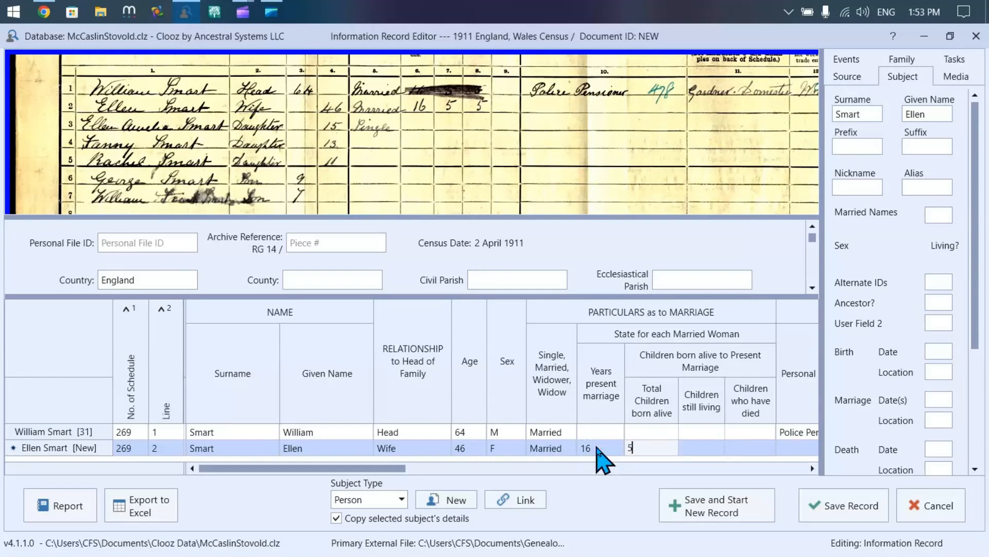
pyautogui.press('Tab')
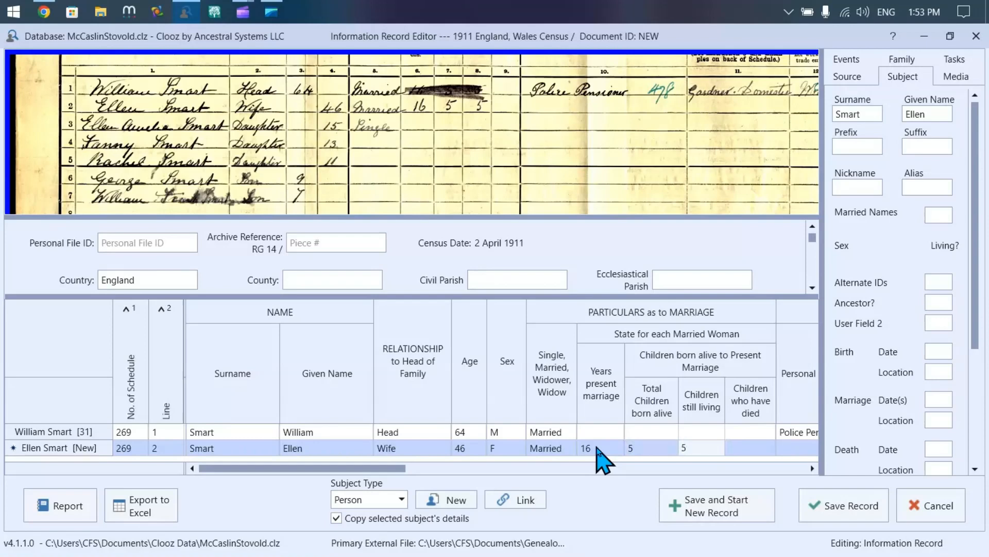
pyautogui.press('Tab')
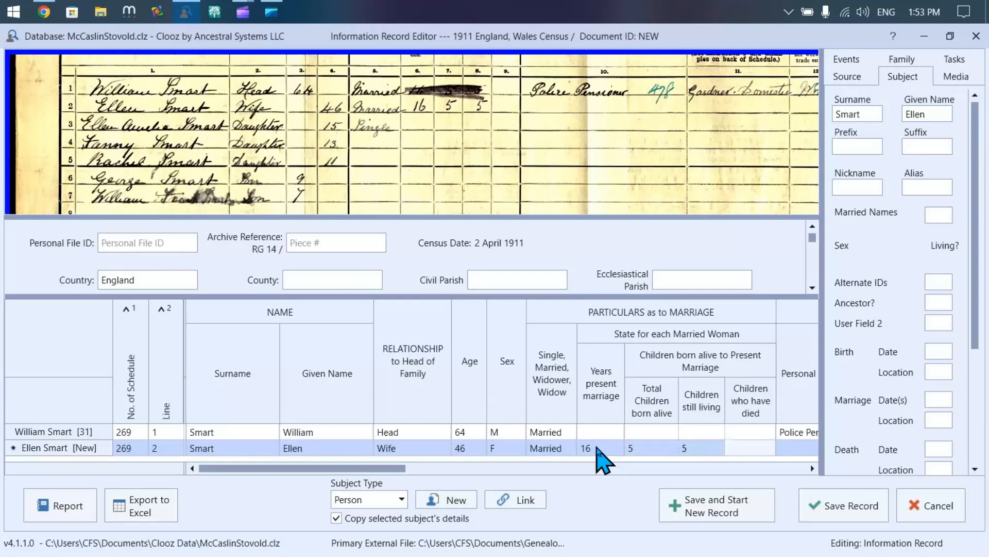
pyautogui.press('Tab')
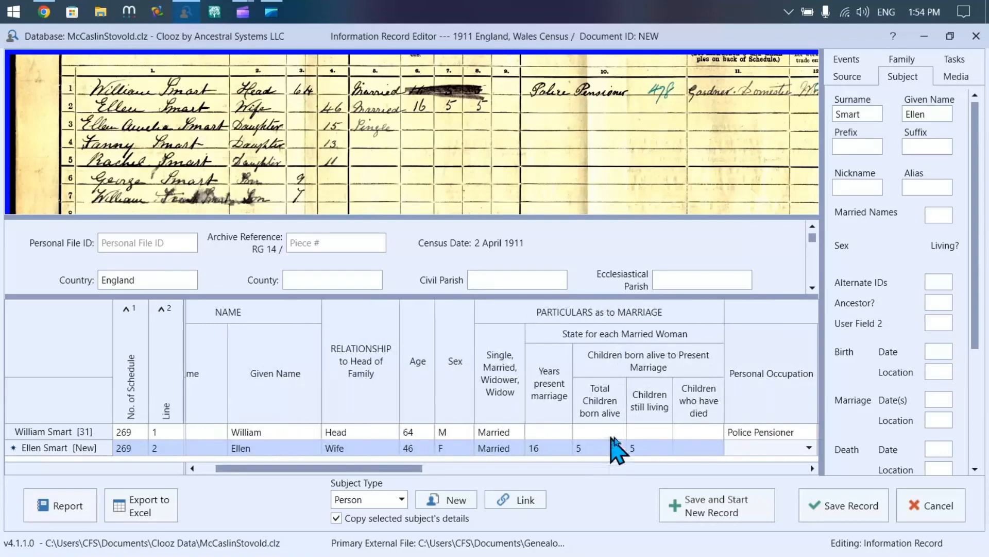
# - Set the wife's birthplace to Warwick, as written on the census image
pyautogui.moveTo(690, 165)
pyautogui.moveTo(691, 165); pyautogui.dragTo(405, 162)
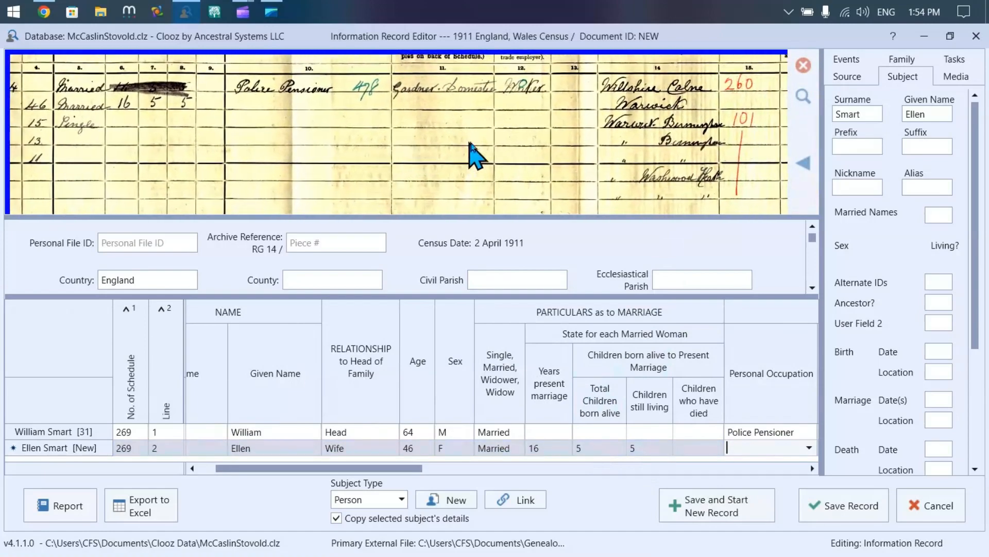
pyautogui.moveTo(462, 146); pyautogui.dragTo(426, 145)
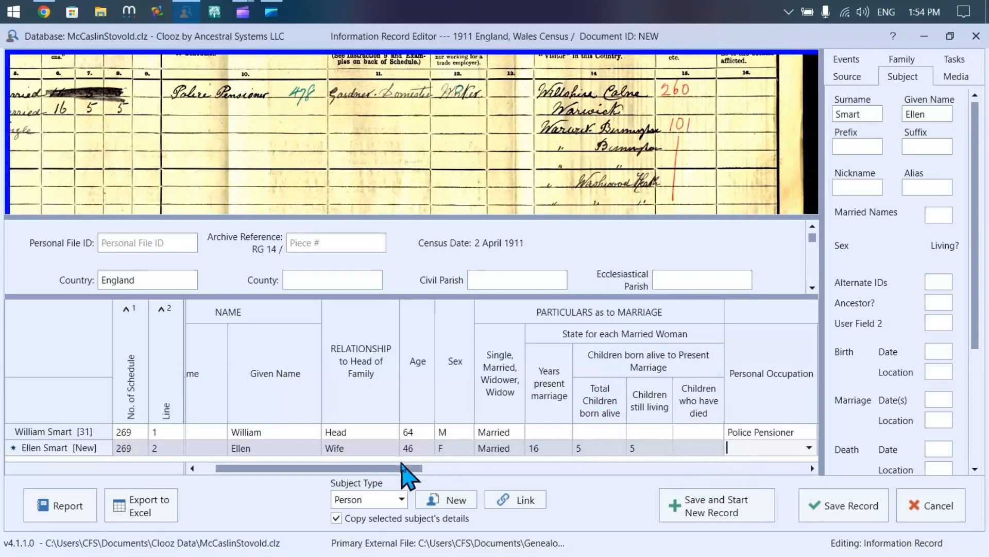
pyautogui.moveTo(407, 468); pyautogui.dragTo(547, 497)
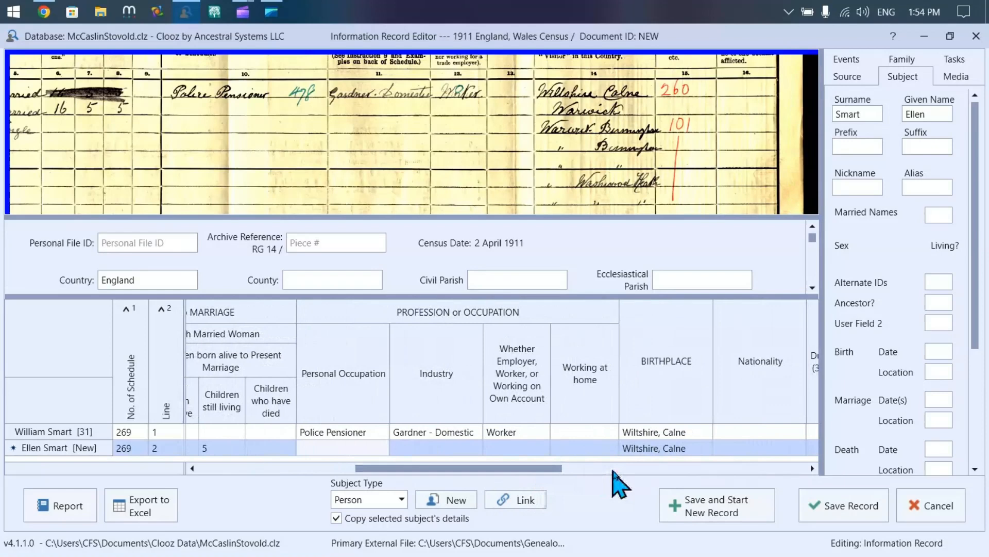
pyautogui.click(639, 449)
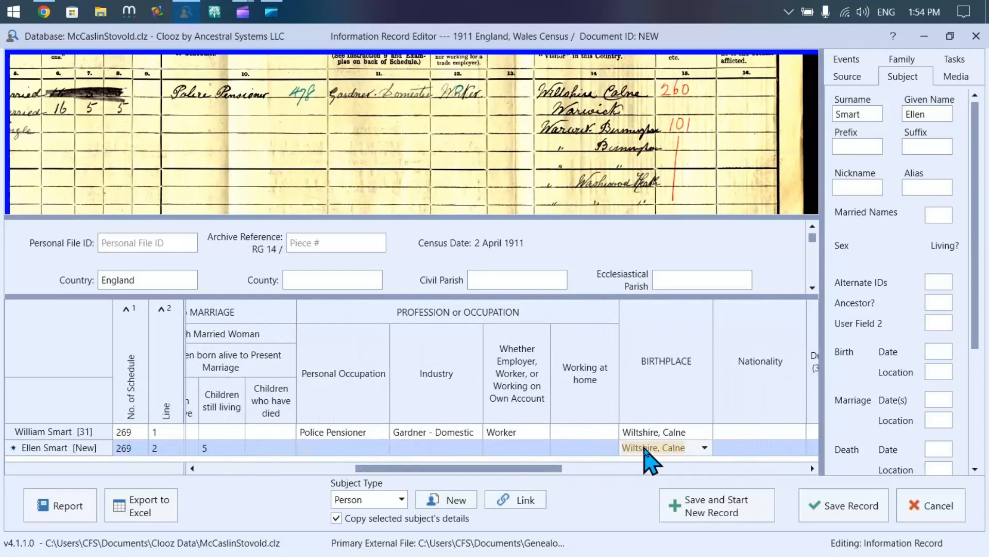
pyautogui.write('Warwick')
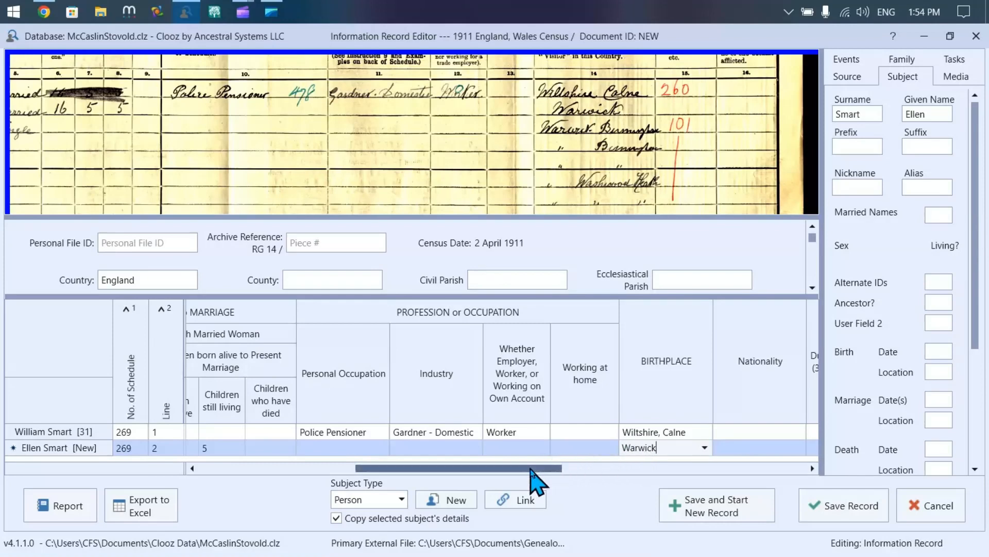
pyautogui.moveTo(537, 471); pyautogui.dragTo(541, 472)
pyautogui.moveTo(688, 163)
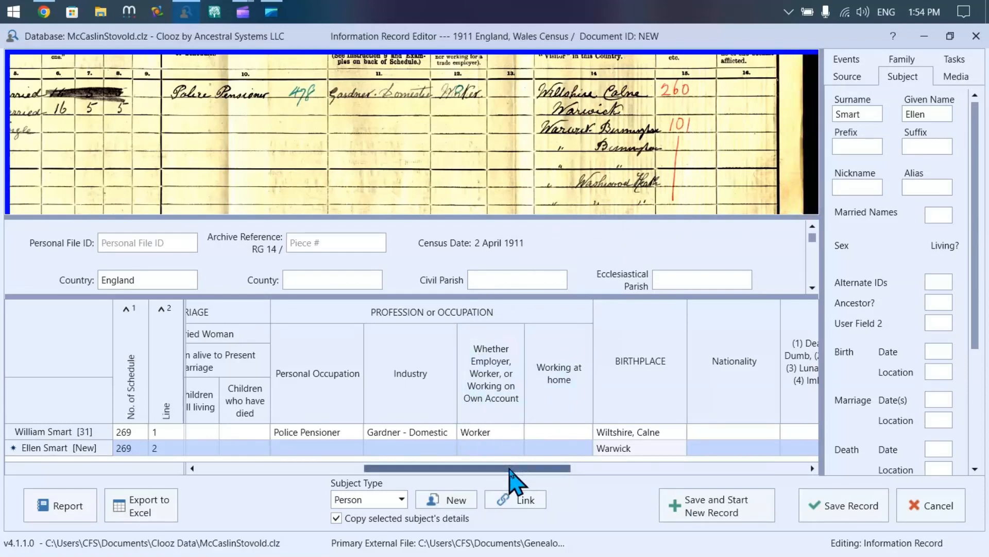
# - Add a new person row for the household member on line 3 and enter her given names from the census image
pyautogui.moveTo(510, 472); pyautogui.dragTo(240, 464)
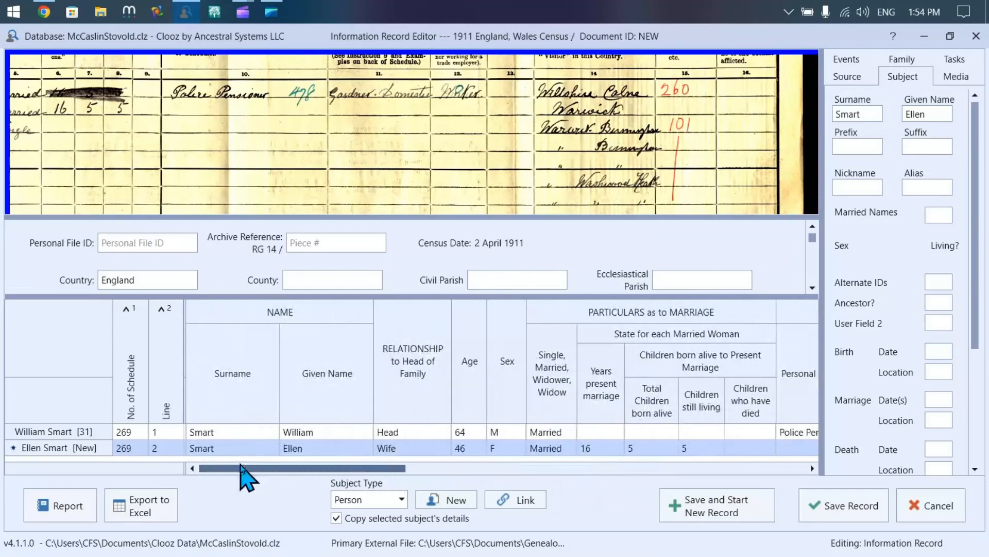
pyautogui.moveTo(154, 170); pyautogui.dragTo(474, 128)
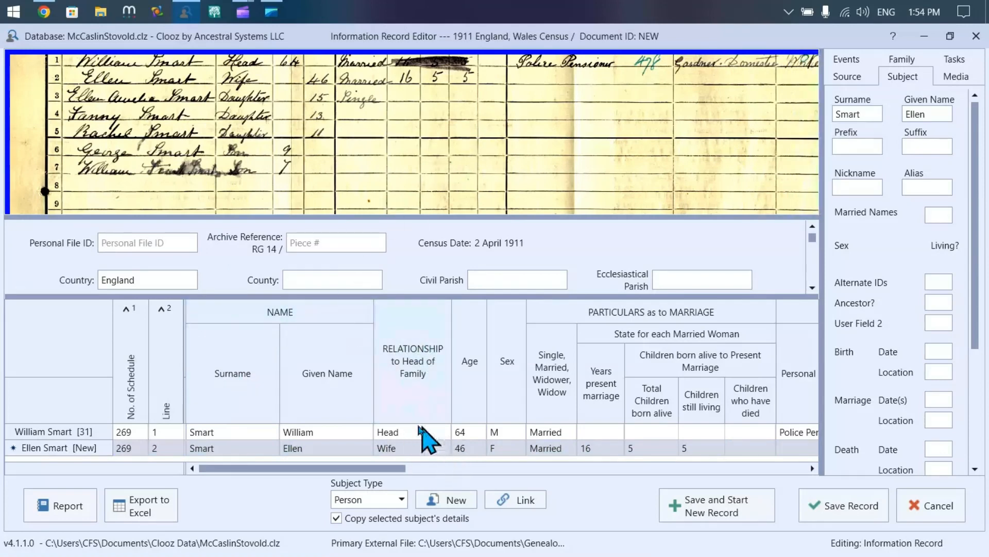
pyautogui.click(437, 502)
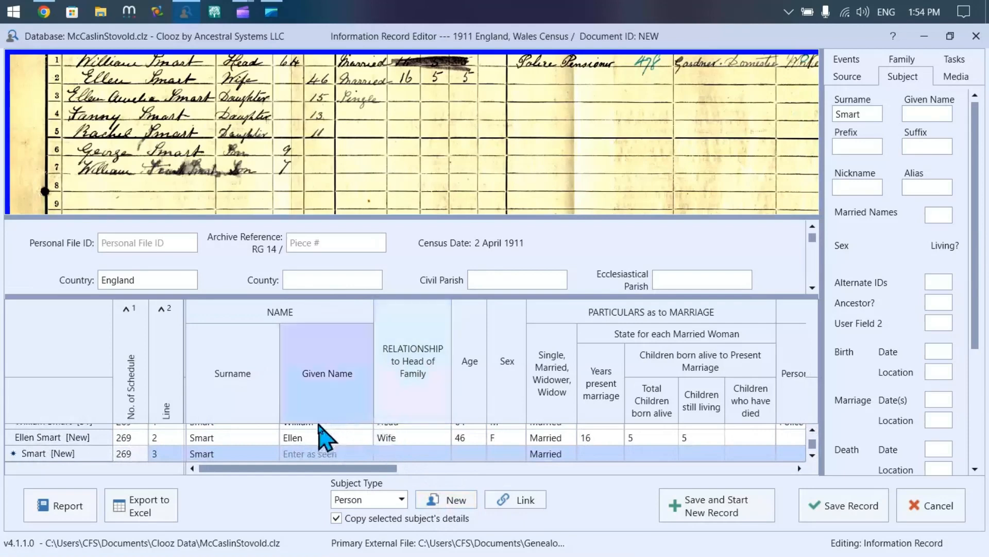
pyautogui.click(293, 453)
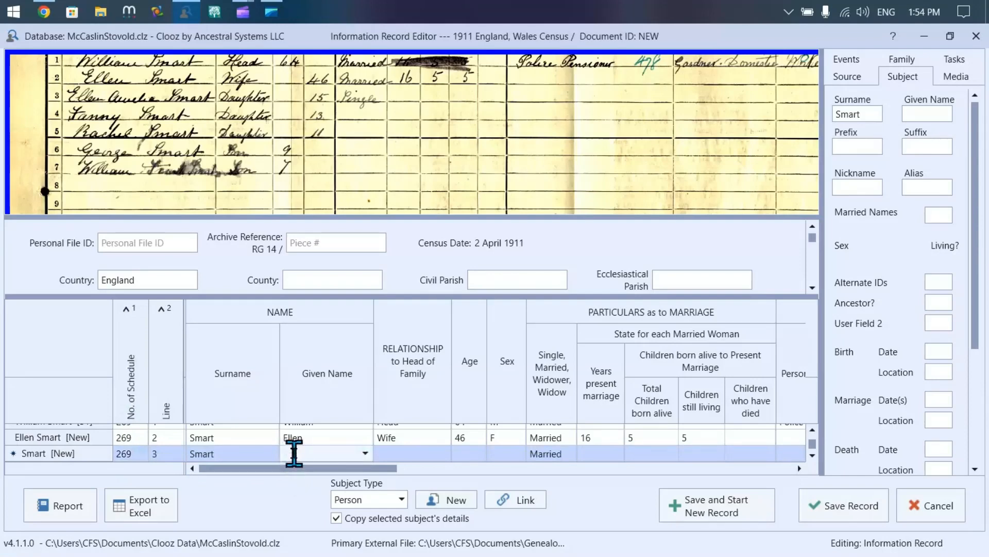
pyautogui.write('Ellen Amelia')
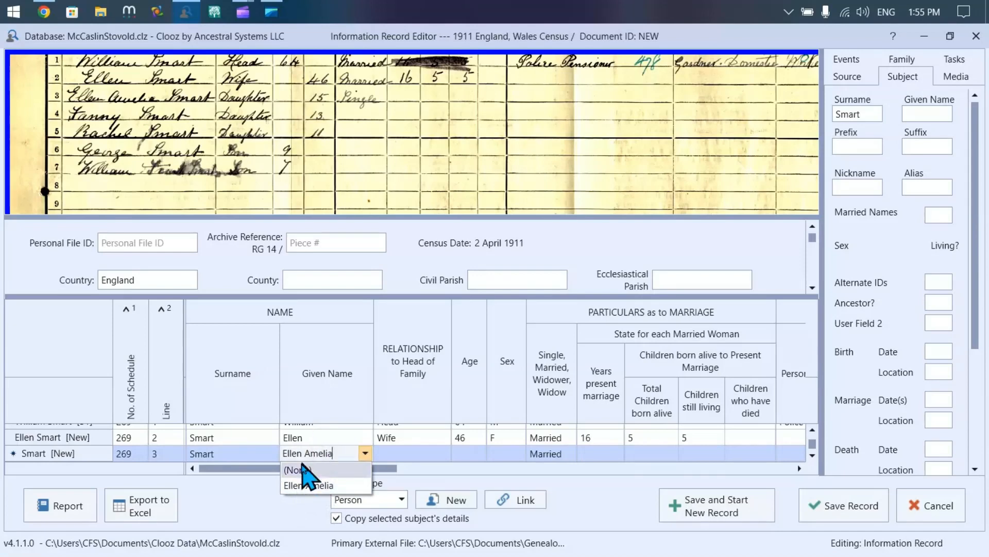
pyautogui.click(333, 452)
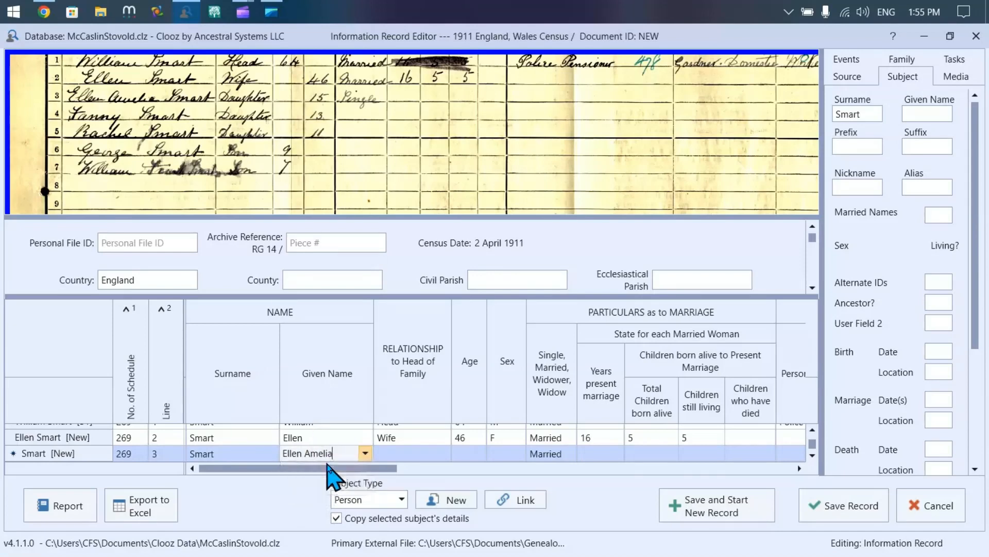
# - Fill the line 3 row with relationship Daughter, age 15, sex F and marital status Single
pyautogui.click(404, 453)
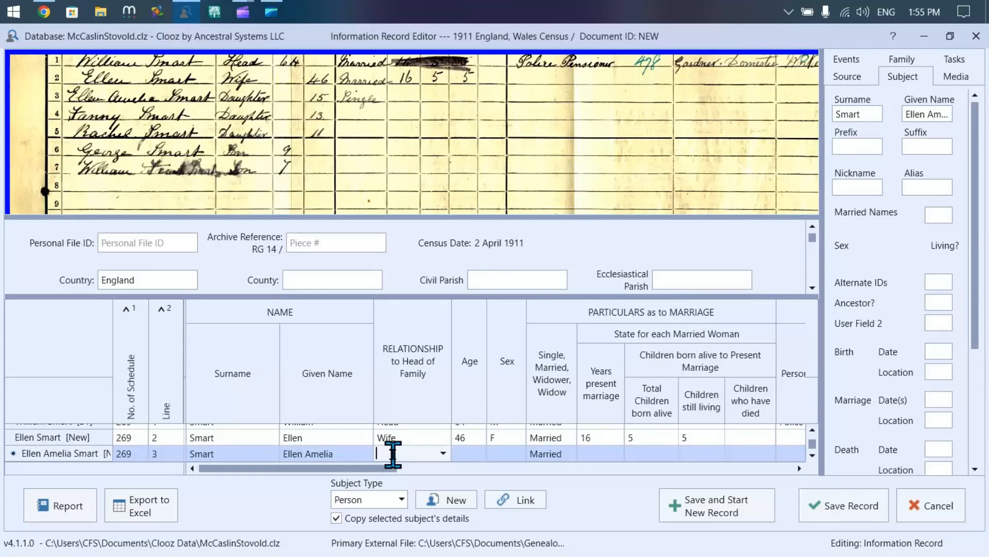
pyautogui.write('Daughter')
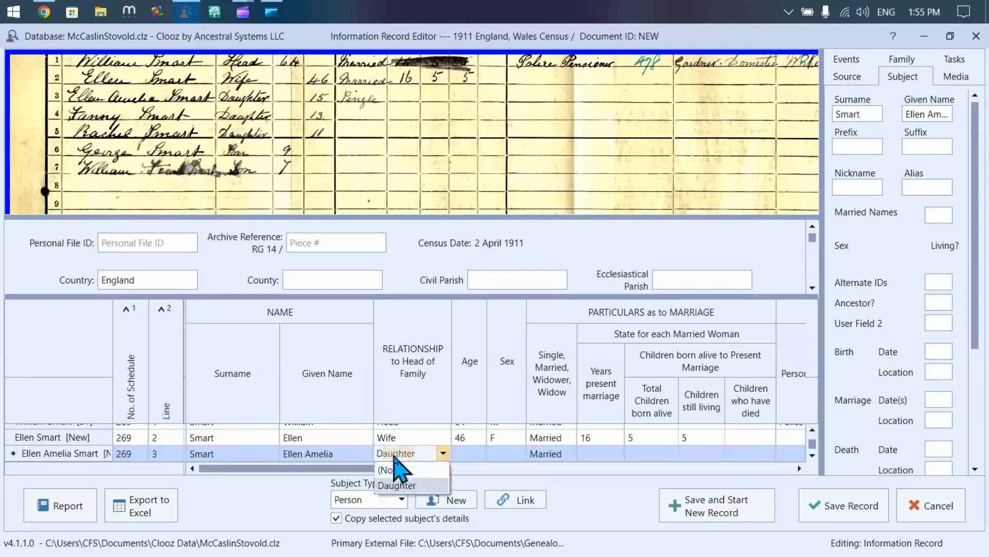
pyautogui.press('Tab')
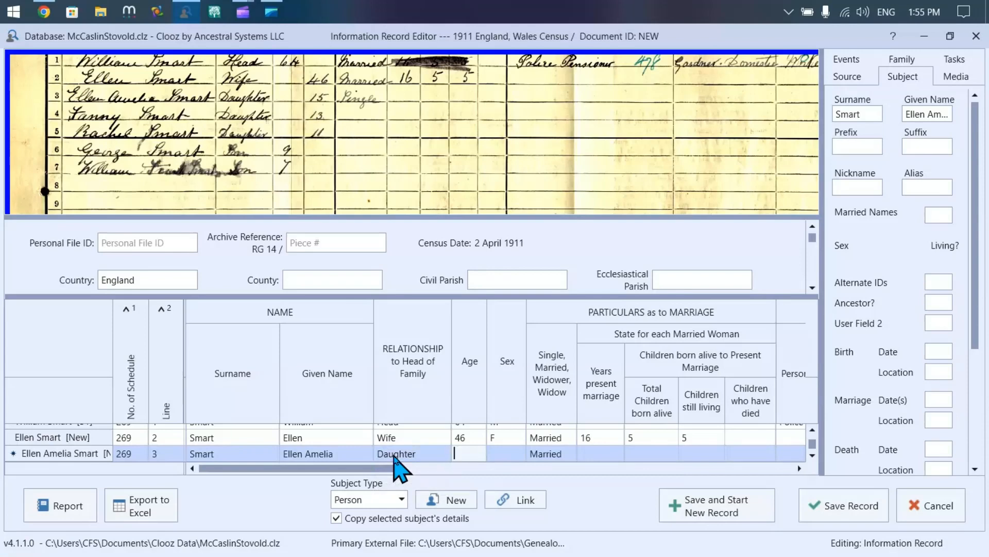
pyautogui.press('Tab')
pyautogui.write('F')
pyautogui.press('Tab')
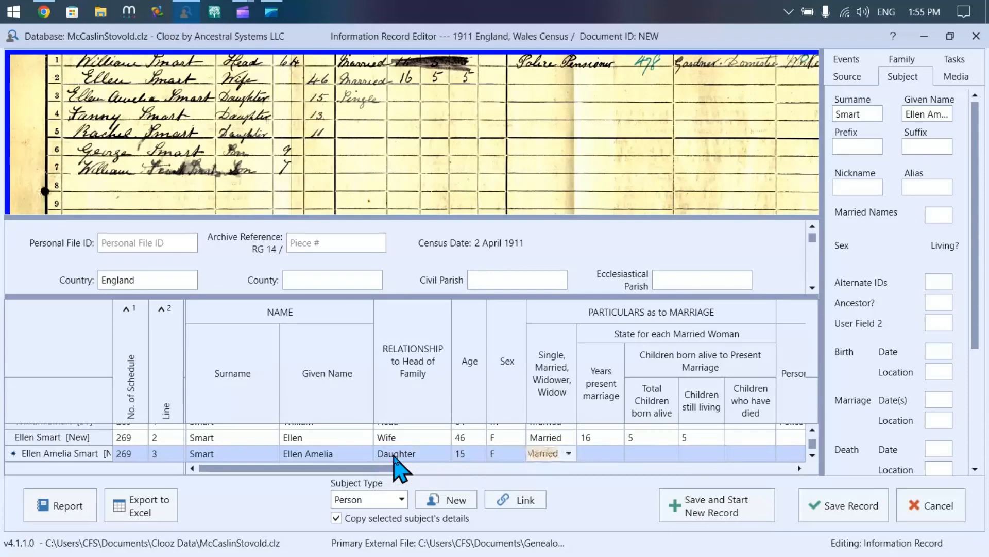
pyautogui.write('S')
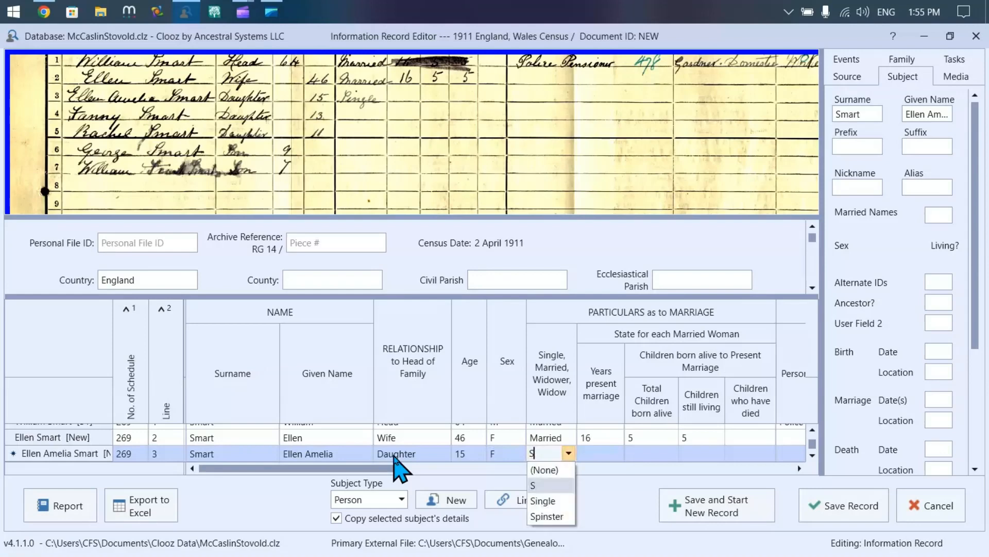
pyautogui.write('ingle')
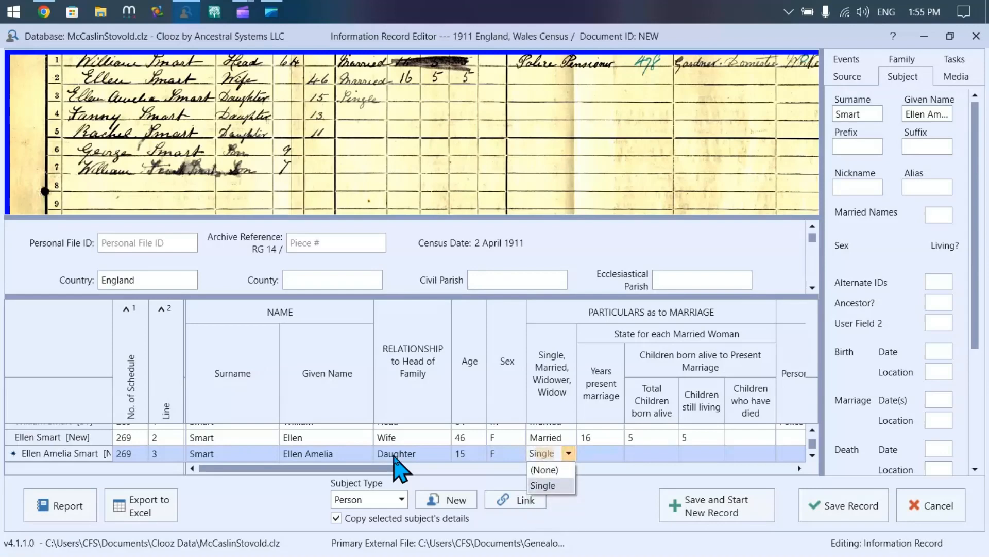
pyautogui.press('Tab')
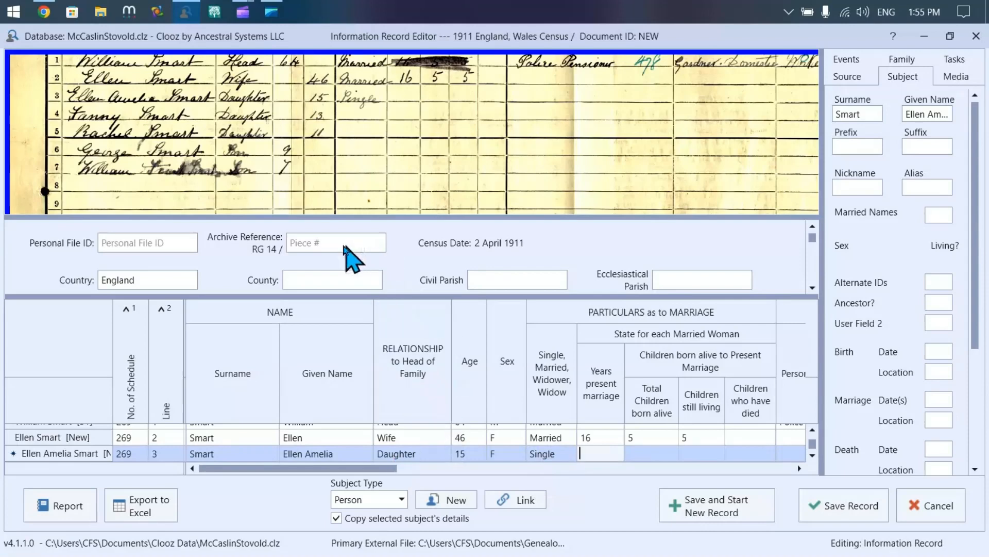
# - Extend the line 3 daughter's birthplace to Warwick, Birmingham, matching the census image
pyautogui.moveTo(639, 171); pyautogui.dragTo(435, 182)
pyautogui.moveTo(347, 467); pyautogui.dragTo(548, 490)
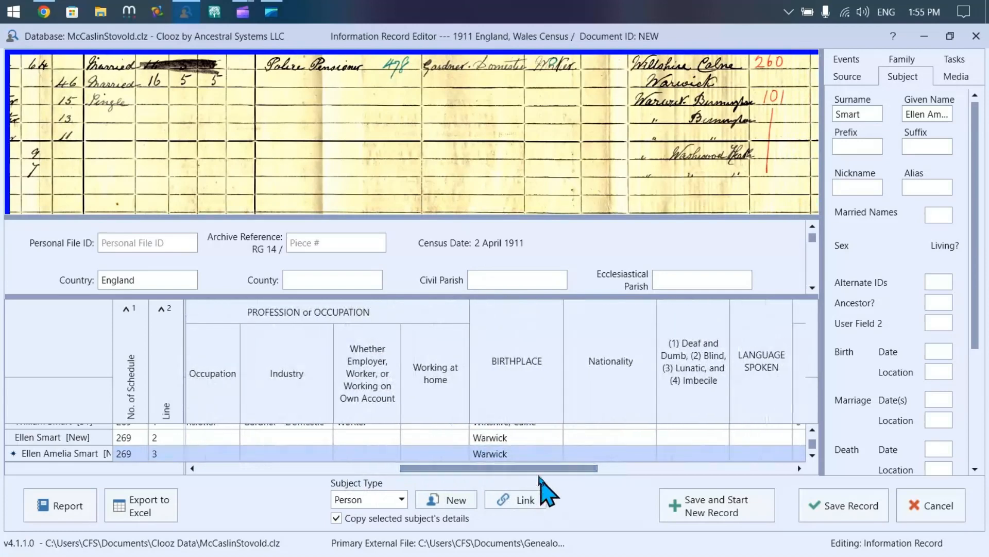
pyautogui.click(521, 454)
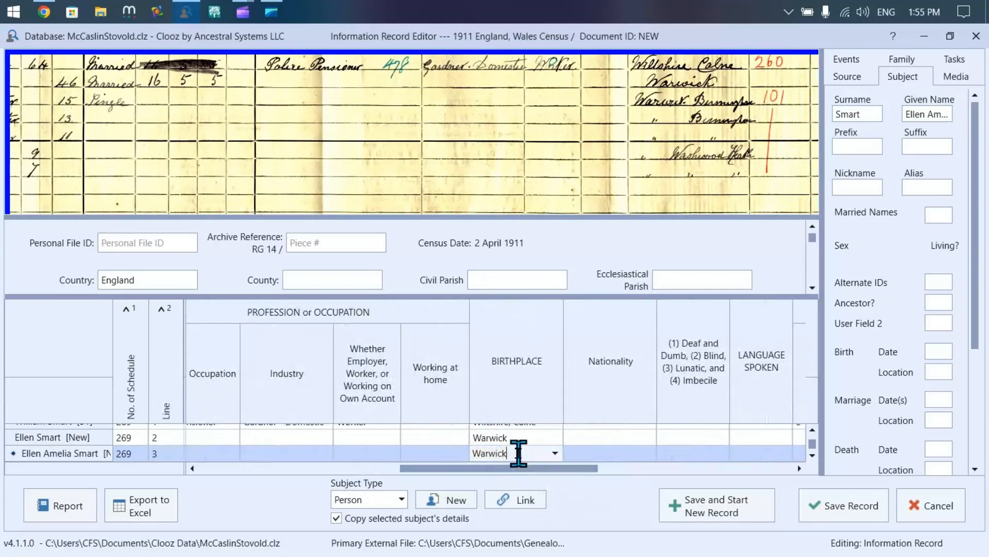
pyautogui.write(', Birmingham')
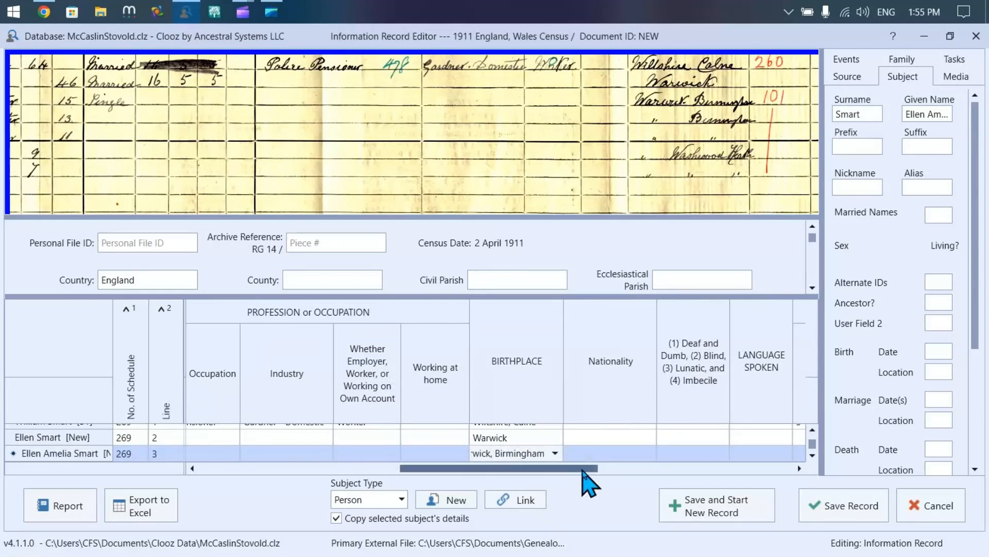
# - Add a new person row for the household member on line 4 and enter her given name from the census image
pyautogui.moveTo(582, 469); pyautogui.dragTo(335, 480)
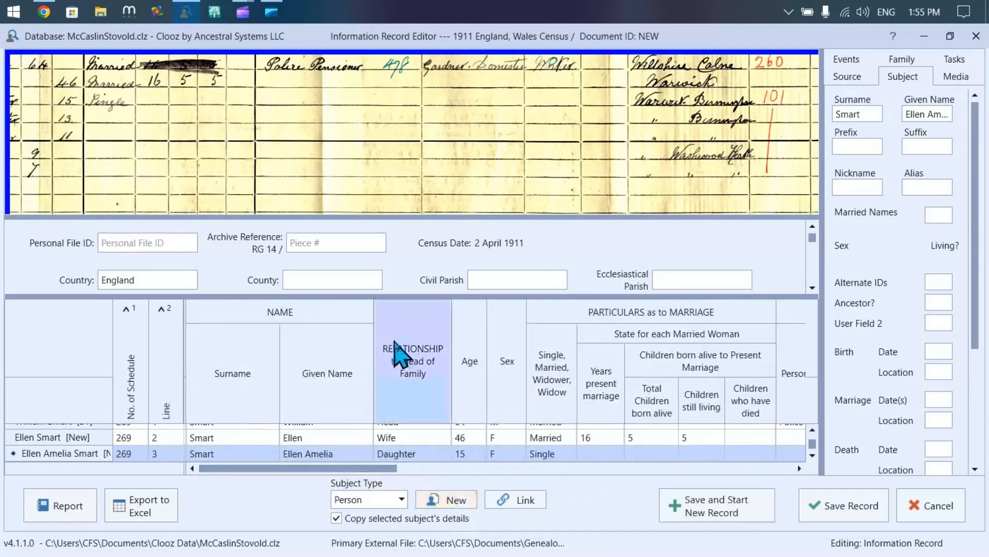
pyautogui.moveTo(328, 152)
pyautogui.mouseDown()
pyautogui.moveTo(278, 144)
pyautogui.moveTo(320, 153)
pyautogui.mouseUp()
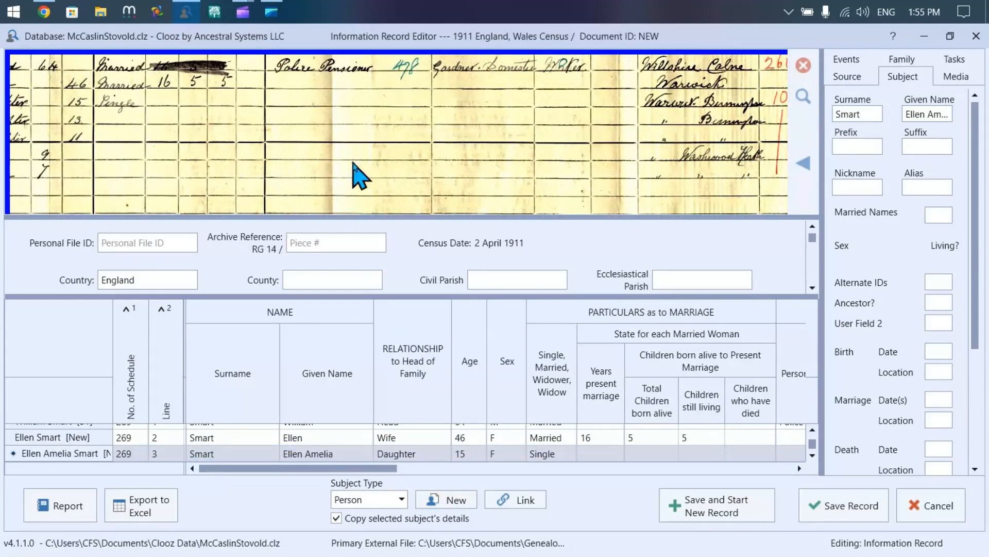
pyautogui.moveTo(389, 181); pyautogui.dragTo(658, 159)
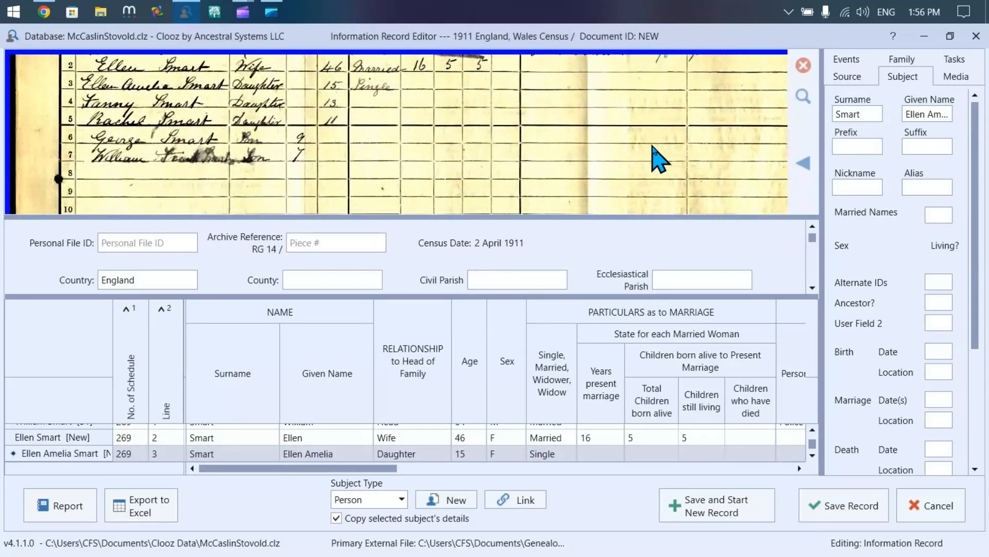
pyautogui.click(453, 500)
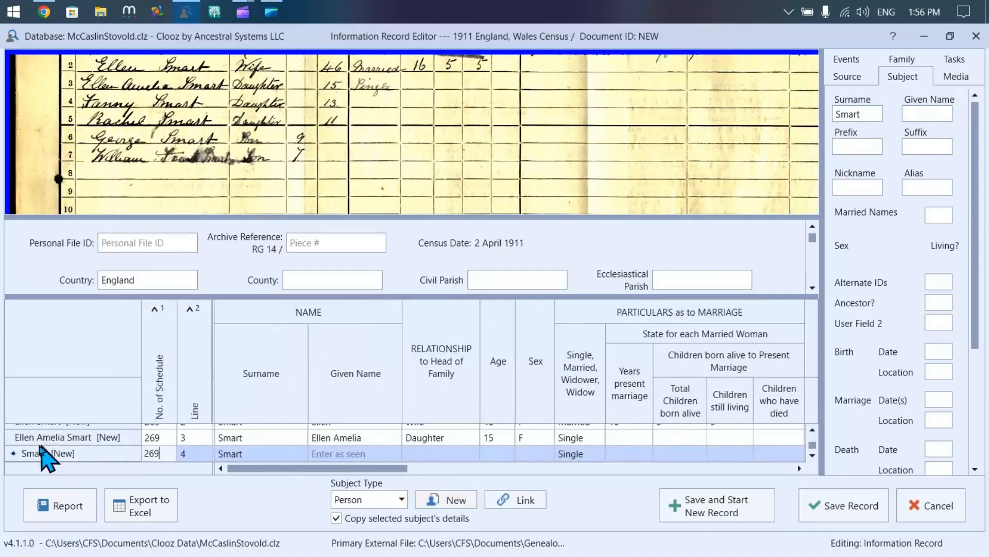
pyautogui.click(338, 453)
pyautogui.write('Fanny')
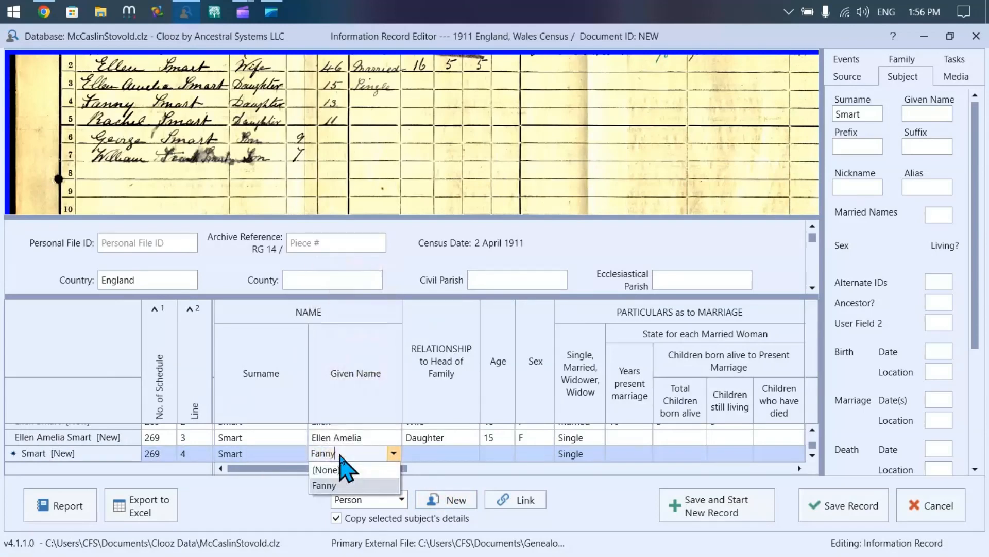
pyautogui.press('Tab')
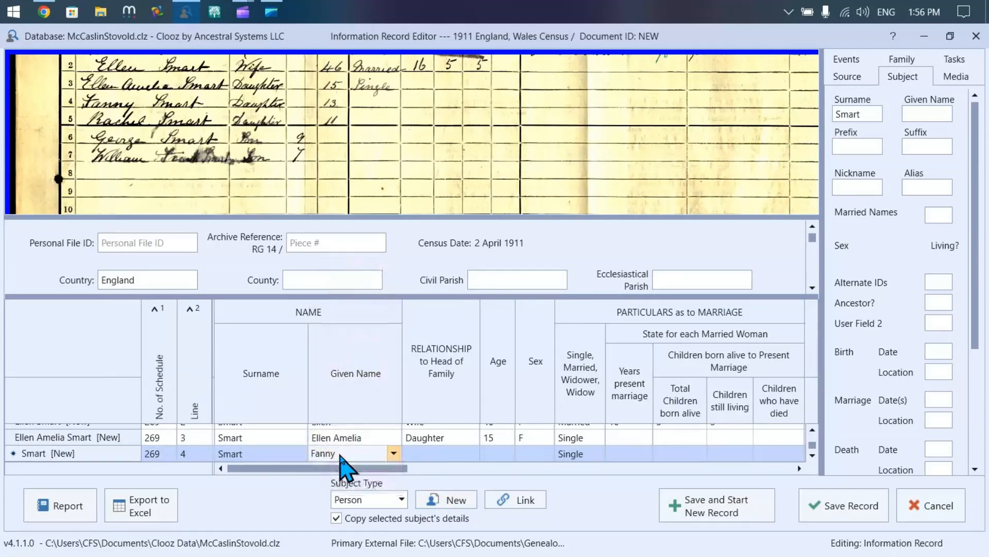
# - Fill the line 4 row with relationship Daughter, age 13 and sex F, and clear its copied marital status
pyautogui.write('Daughter')
pyautogui.press('Tab')
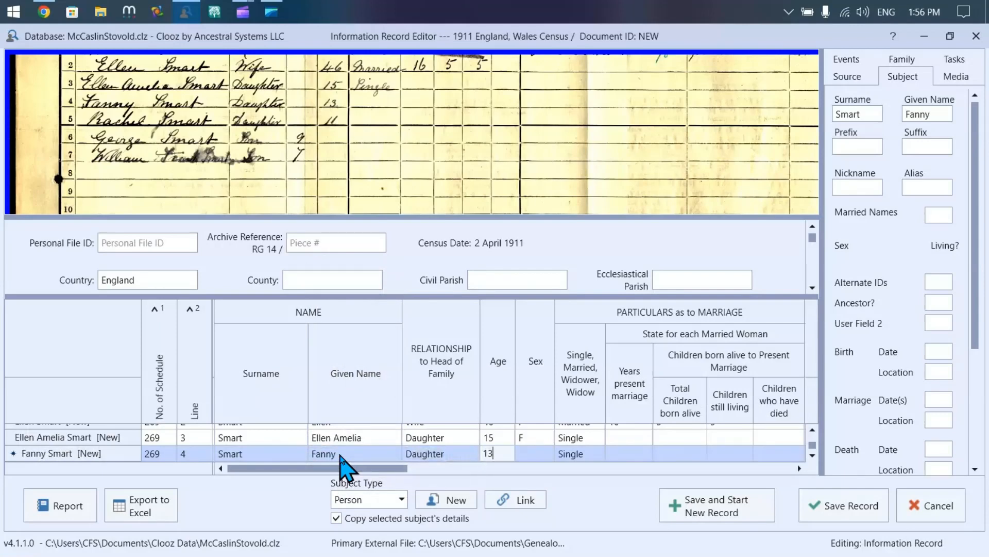
pyautogui.press('Tab')
pyautogui.write('F')
pyautogui.press('Tab')
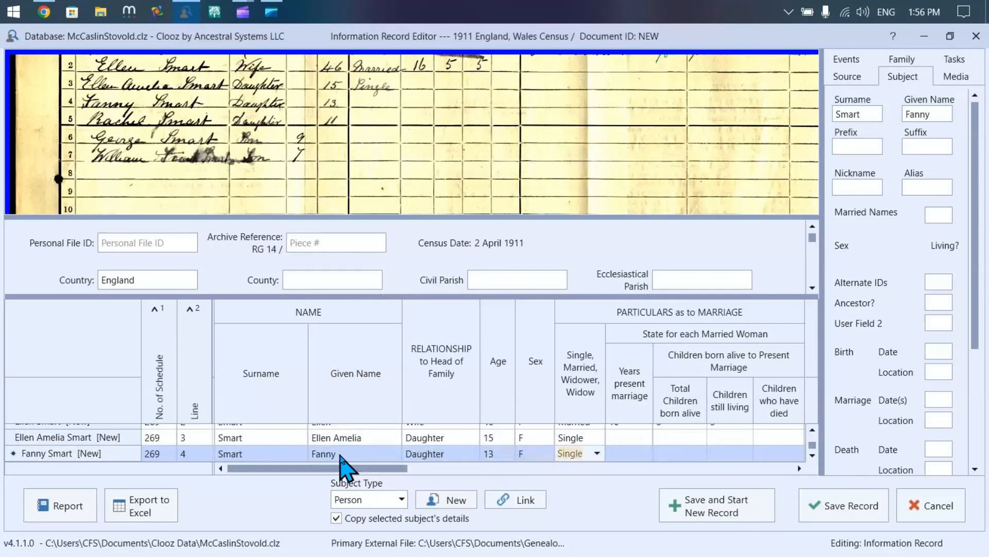
pyautogui.press('BackSpace')
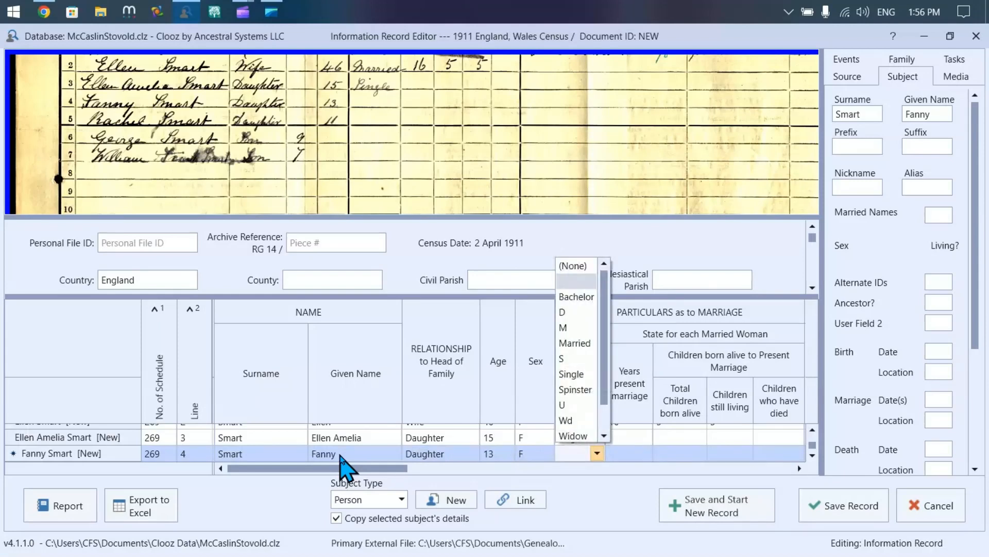
pyautogui.press('Tab')
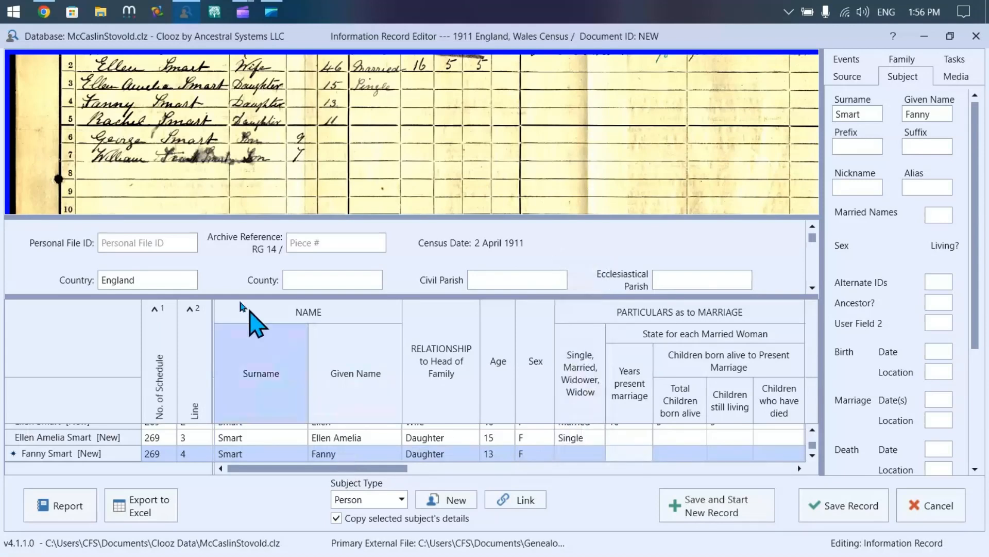
# - Check line 4's remaining columns in the census image, then add a new person row for line 5 with her given names
pyautogui.moveTo(389, 93)
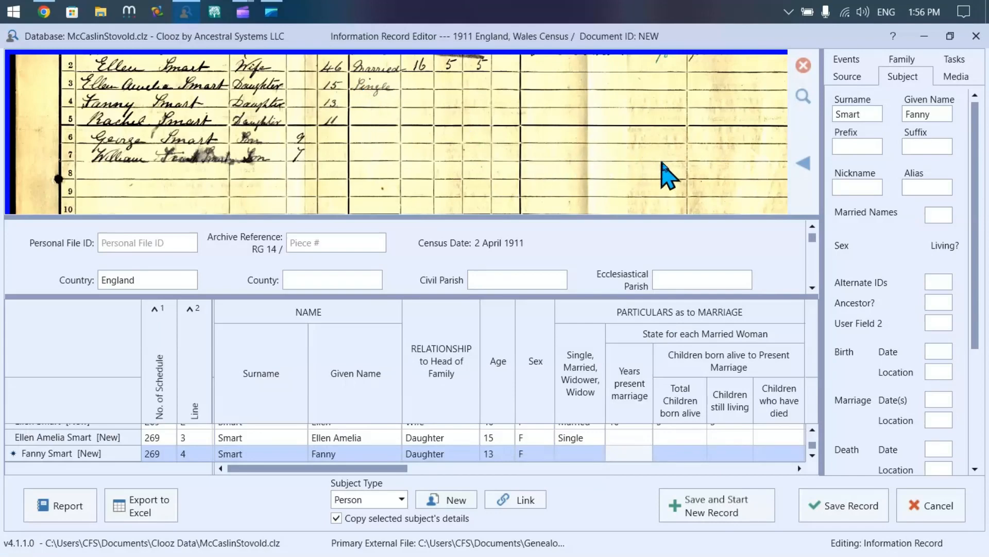
pyautogui.moveTo(668, 175); pyautogui.dragTo(356, 174)
pyautogui.moveTo(460, 183); pyautogui.dragTo(618, 181)
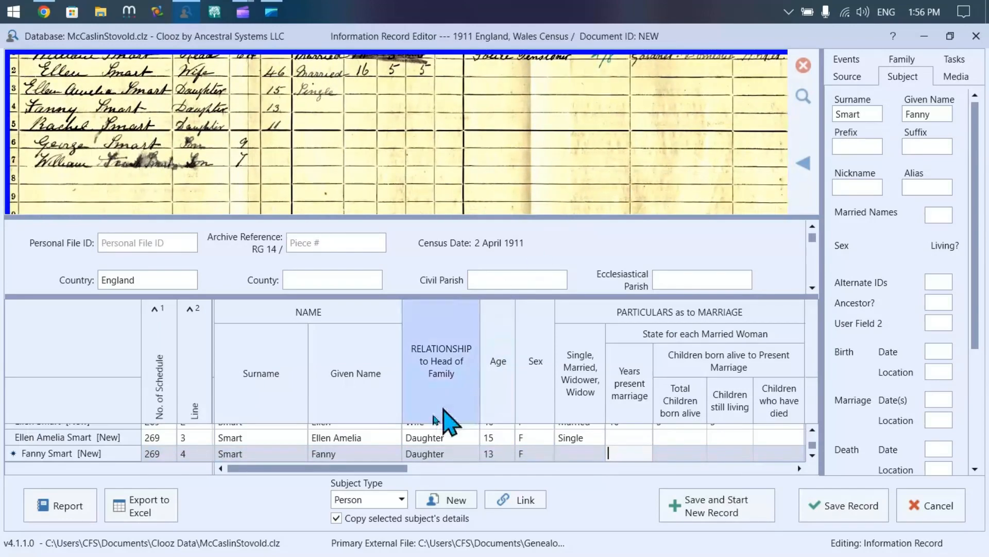
pyautogui.moveTo(367, 464); pyautogui.dragTo(344, 472)
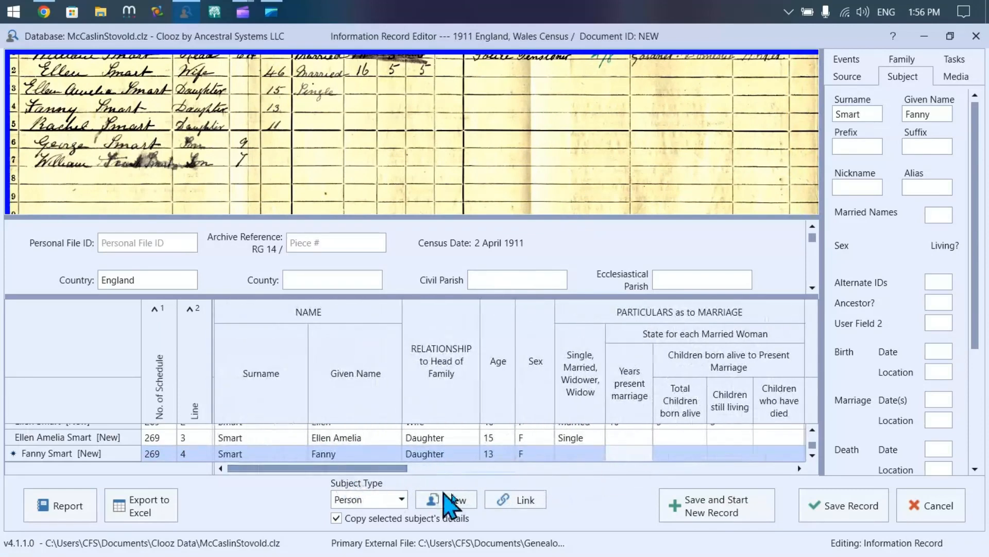
pyautogui.click(454, 500)
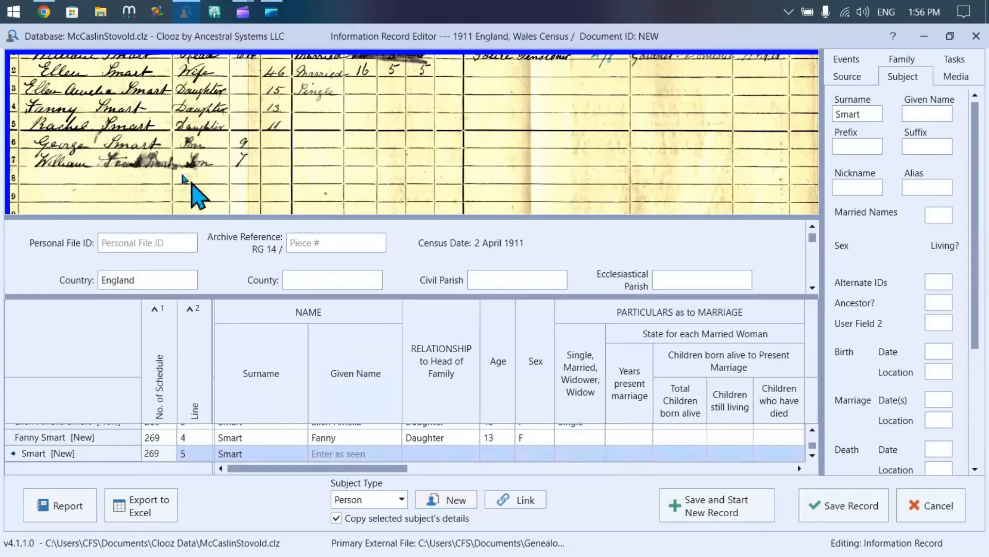
pyautogui.click(315, 453)
pyautogui.write('Rachel')
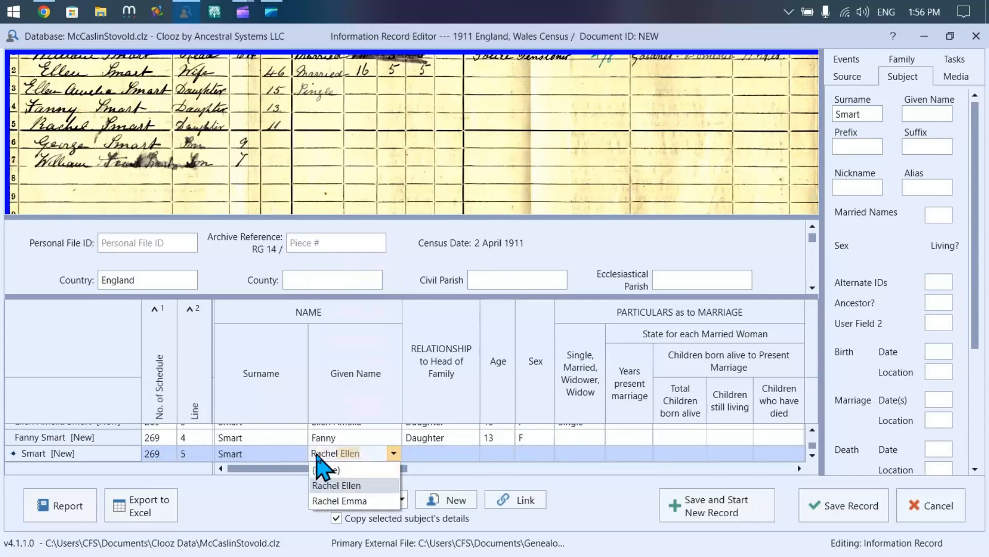
pyautogui.press('Return')
# - Fill the line 5 row with relationship Daughter, age 11 and sex F
pyautogui.write('D')
pyautogui.press('Return')
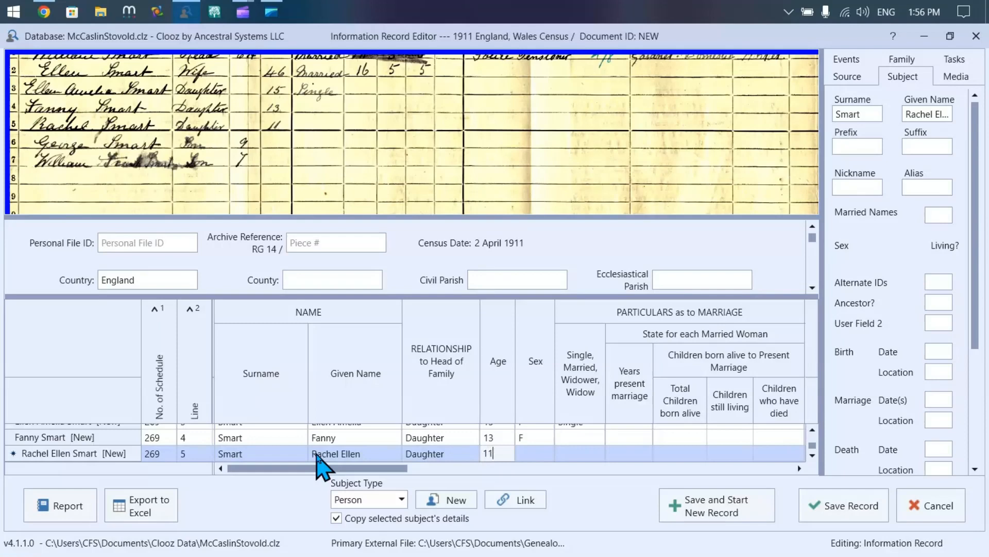
pyautogui.press('Return')
pyautogui.write('F')
pyautogui.press('Return')
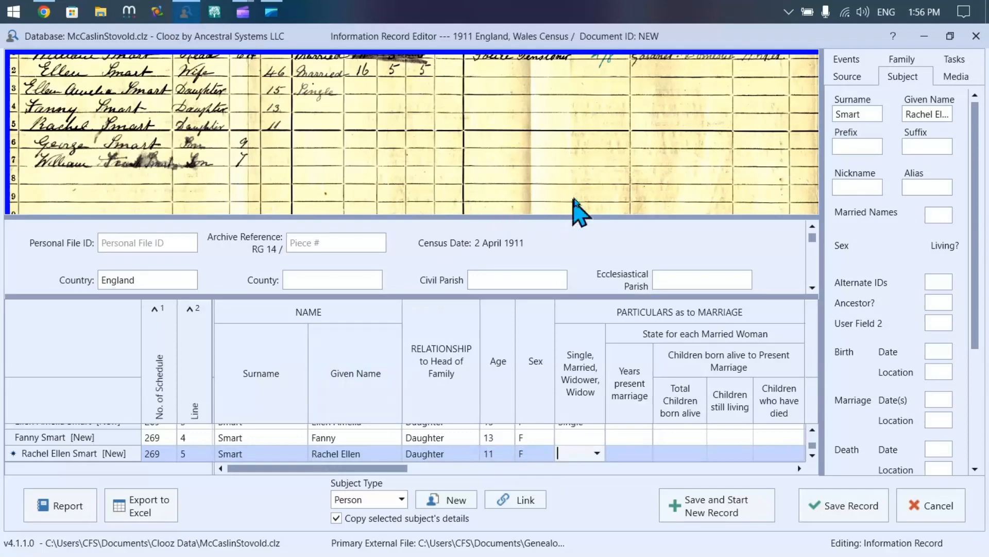
# - Add a new person row for the household member on line 6 and enter his given name from the census image
pyautogui.moveTo(583, 154)
pyautogui.moveTo(643, 124); pyautogui.dragTo(585, 161)
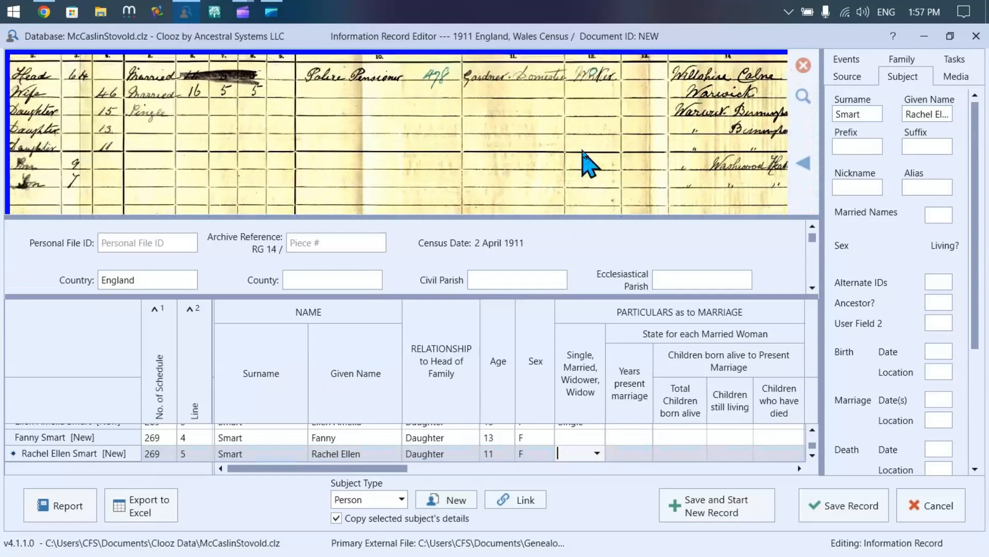
pyautogui.moveTo(344, 470); pyautogui.dragTo(260, 495)
pyautogui.moveTo(136, 178); pyautogui.dragTo(212, 175)
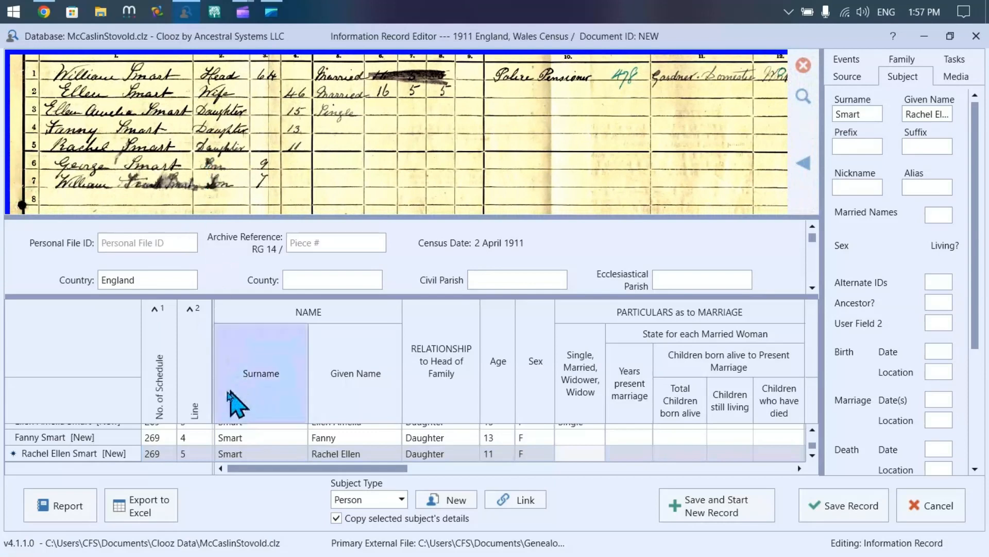
pyautogui.click(438, 499)
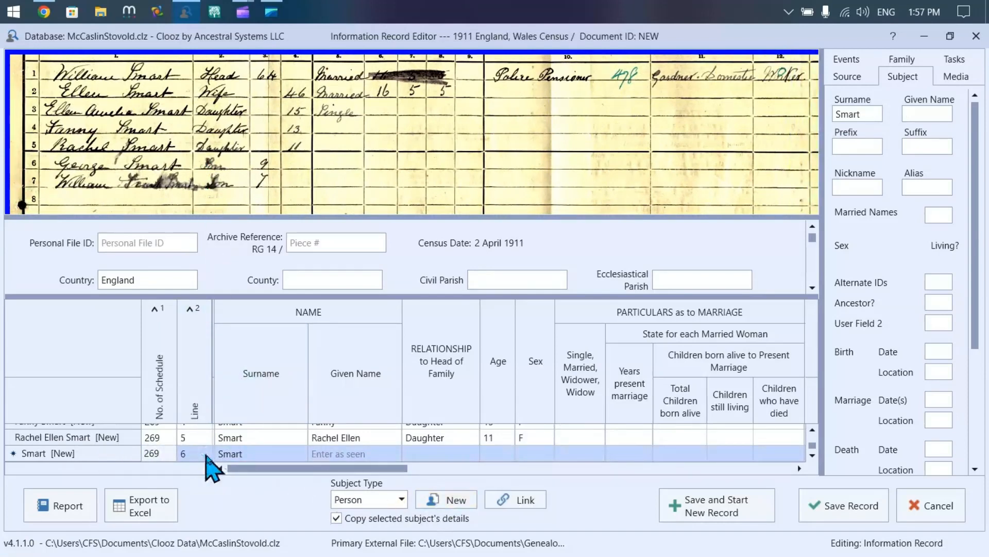
pyautogui.click(320, 456)
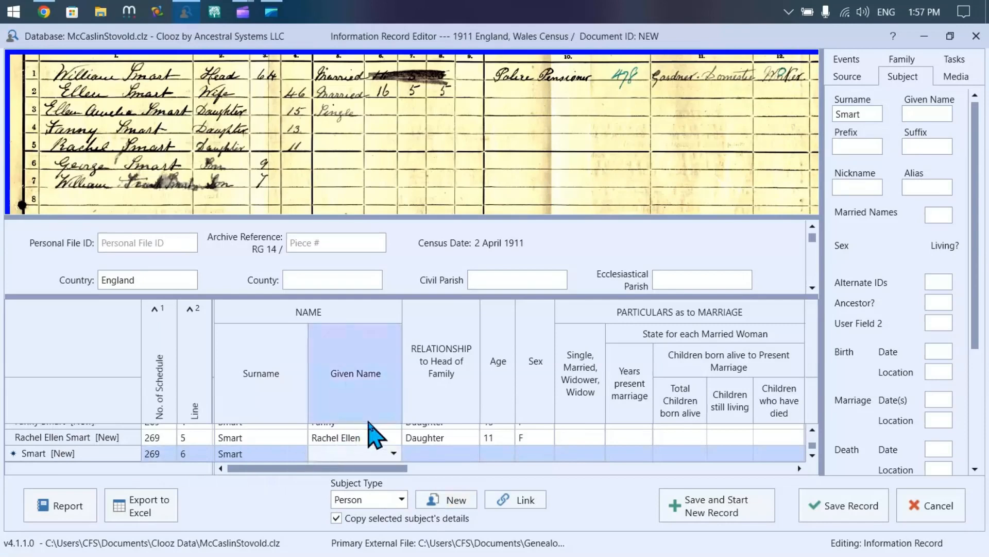
pyautogui.write('Geo')
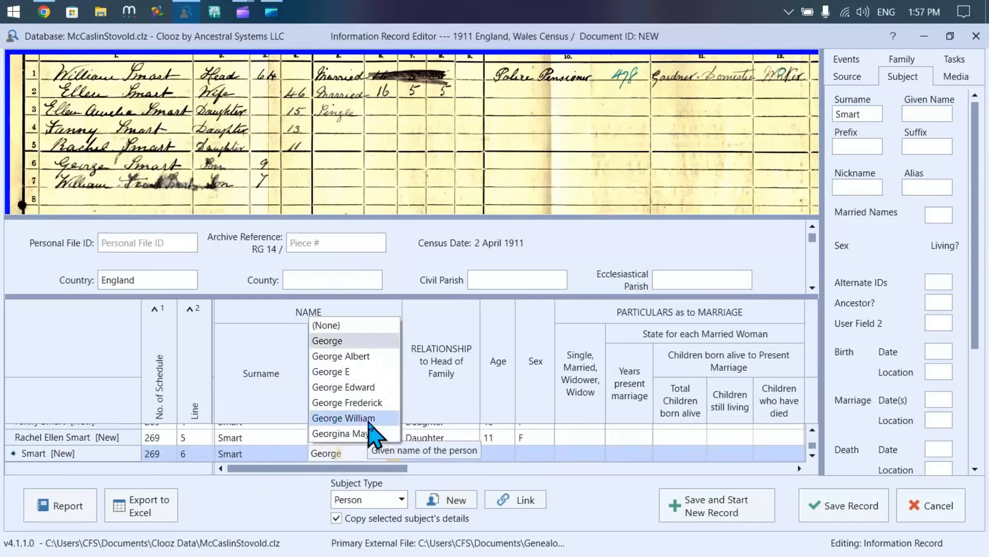
pyautogui.write('rge')
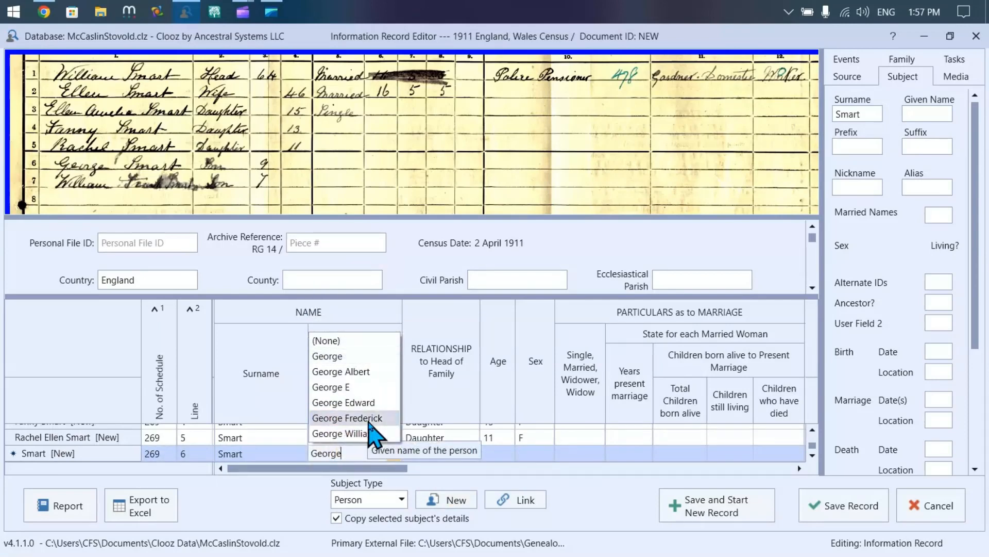
pyautogui.press('Tab')
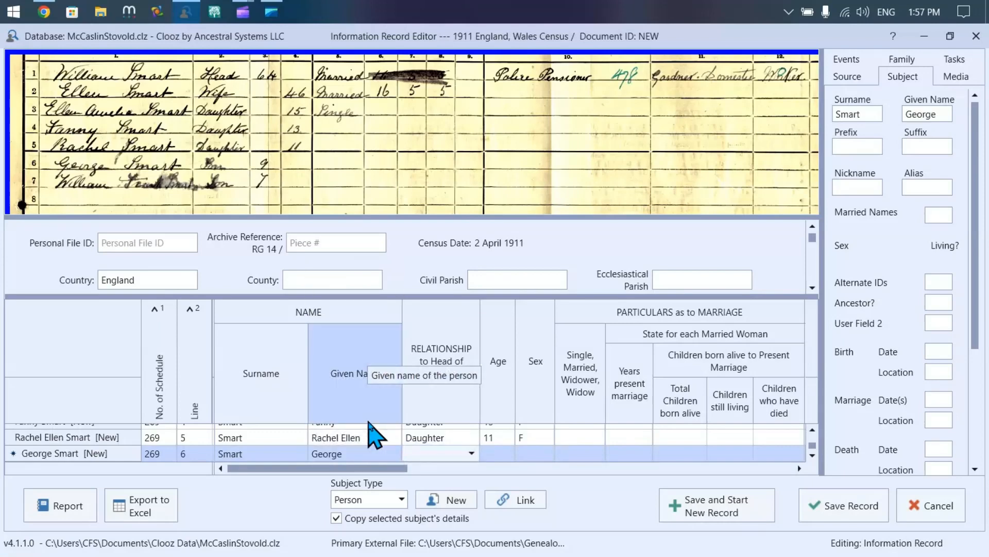
# - Fill the line 6 row with relationship Son, age 9 and sex M
pyautogui.write('Son')
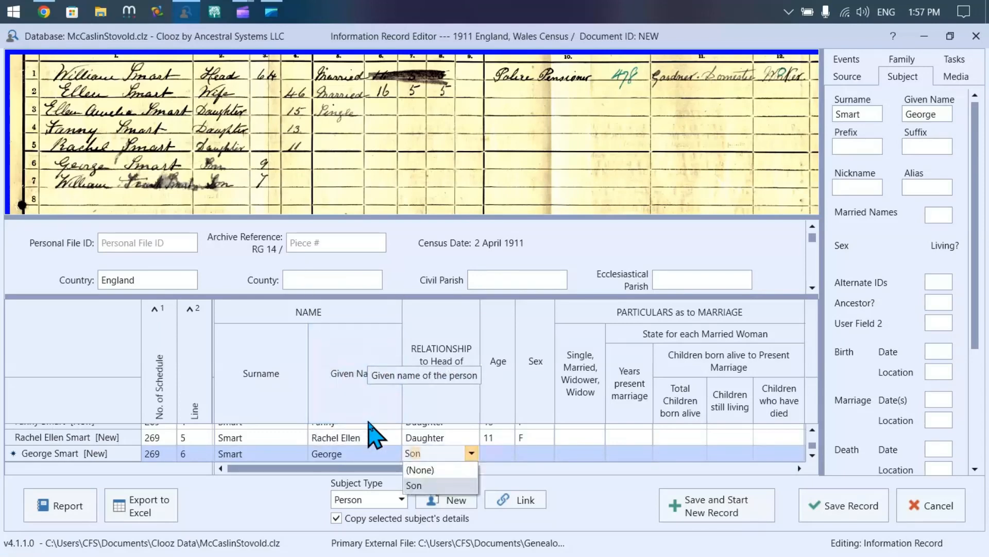
pyautogui.press('Tab')
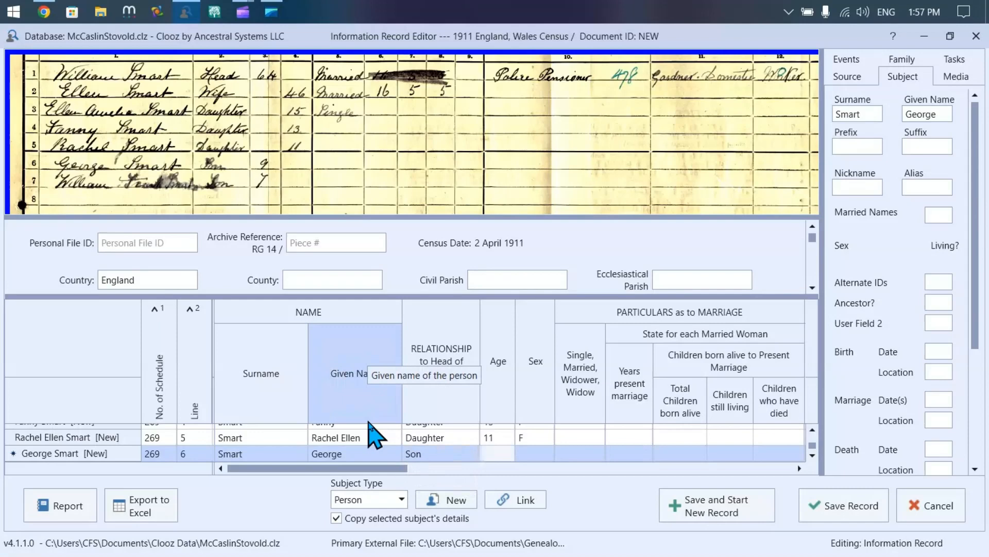
pyautogui.press('Tab')
pyautogui.write('M')
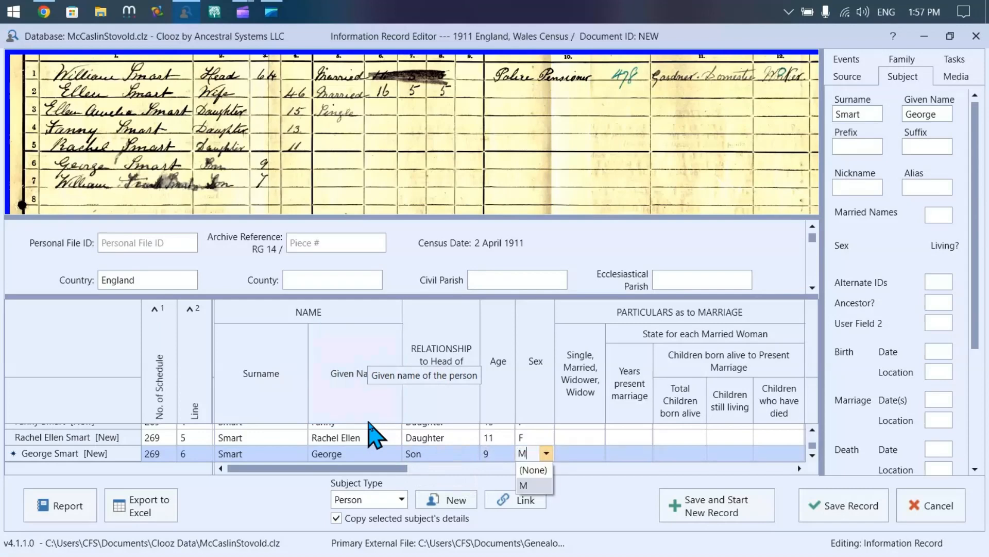
pyautogui.press('Tab')
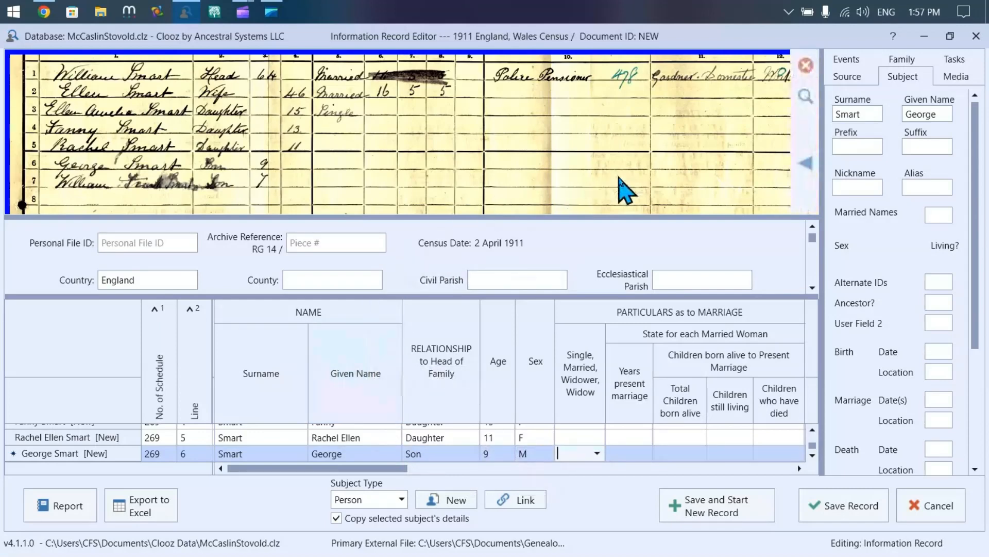
# - Select Birmingham in the line 6 son's birthplace and magnify the matching birthplace entry in the census image
pyautogui.moveTo(625, 193); pyautogui.dragTo(237, 178)
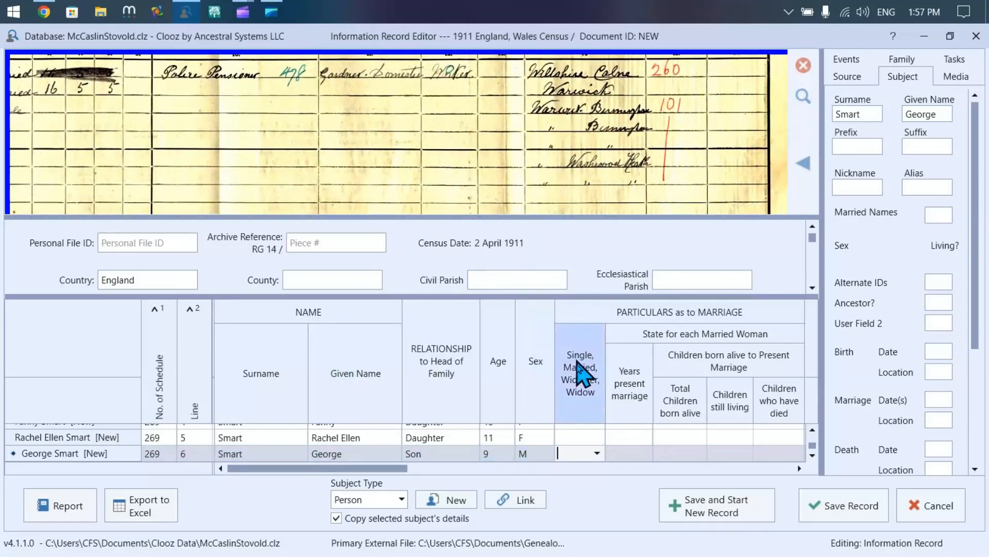
pyautogui.moveTo(405, 468); pyautogui.dragTo(572, 495)
pyautogui.click(610, 455)
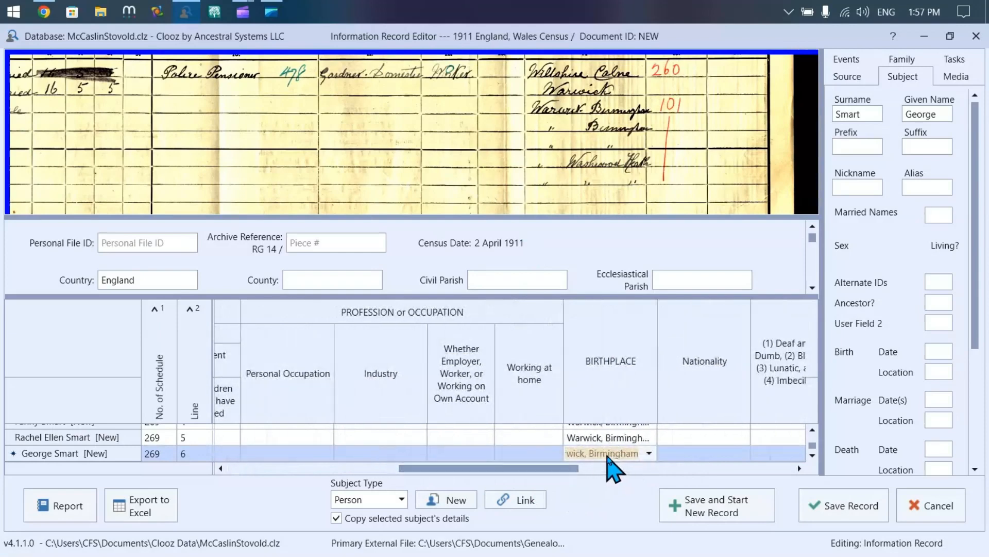
pyautogui.click(593, 454)
pyautogui.doubleClick(591, 452)
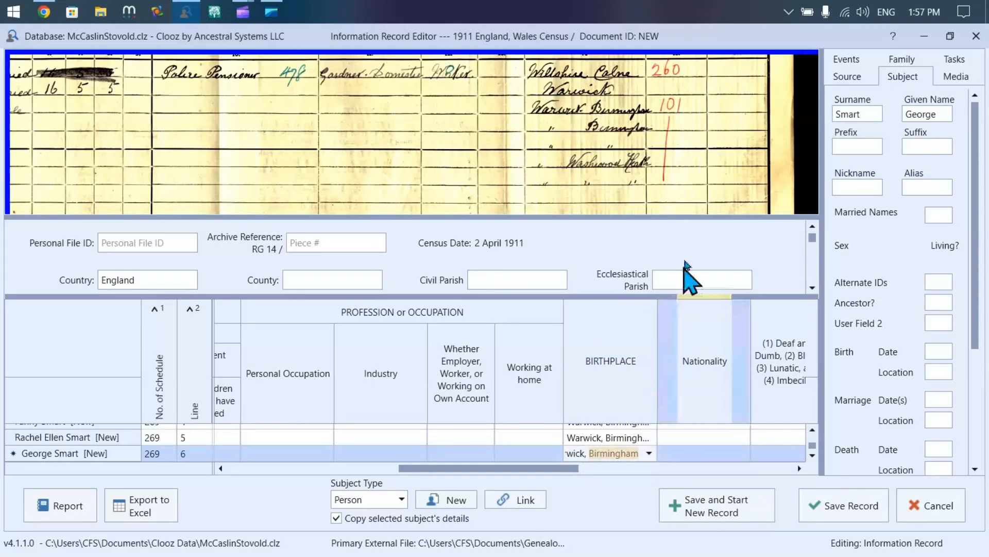
pyautogui.moveTo(773, 100)
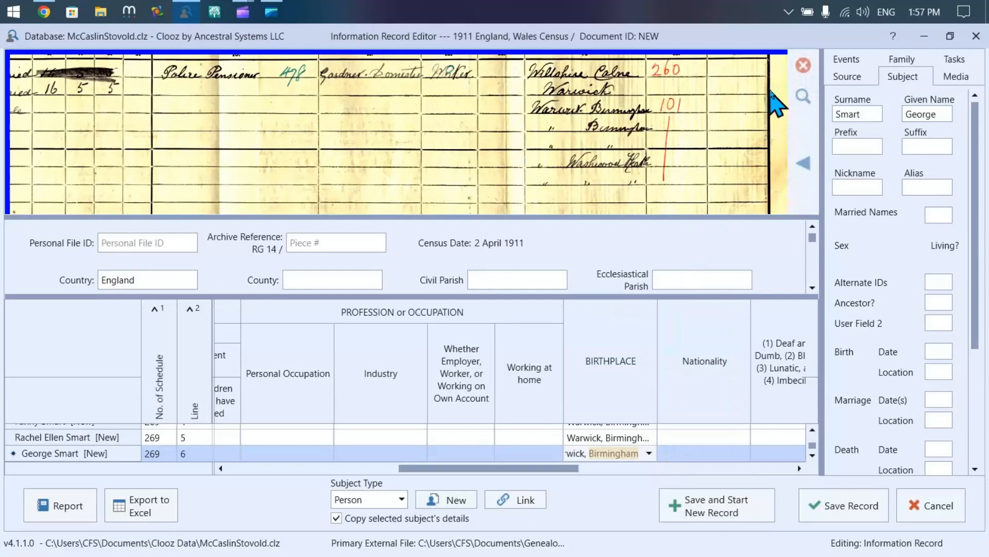
pyautogui.click(803, 96)
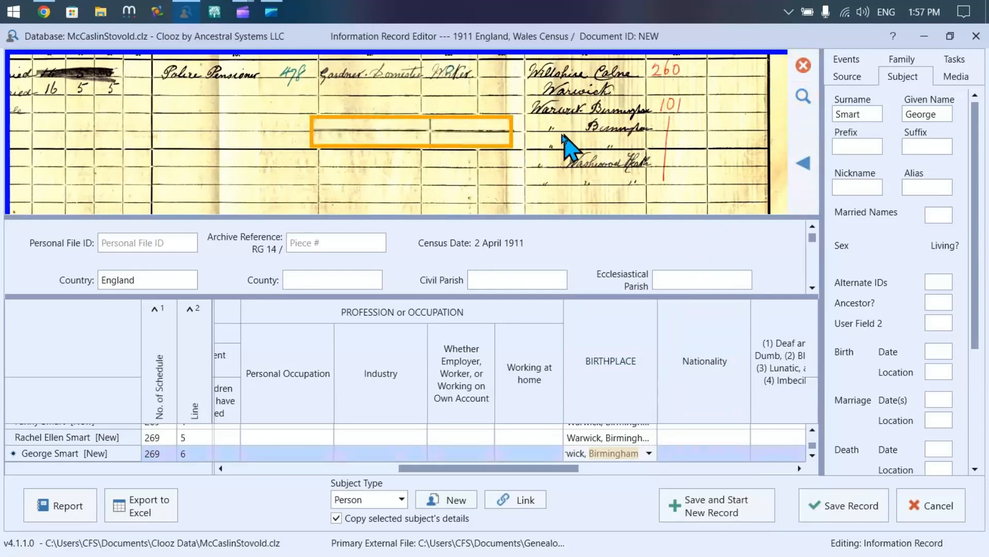
pyautogui.moveTo(504, 147); pyautogui.dragTo(645, 189)
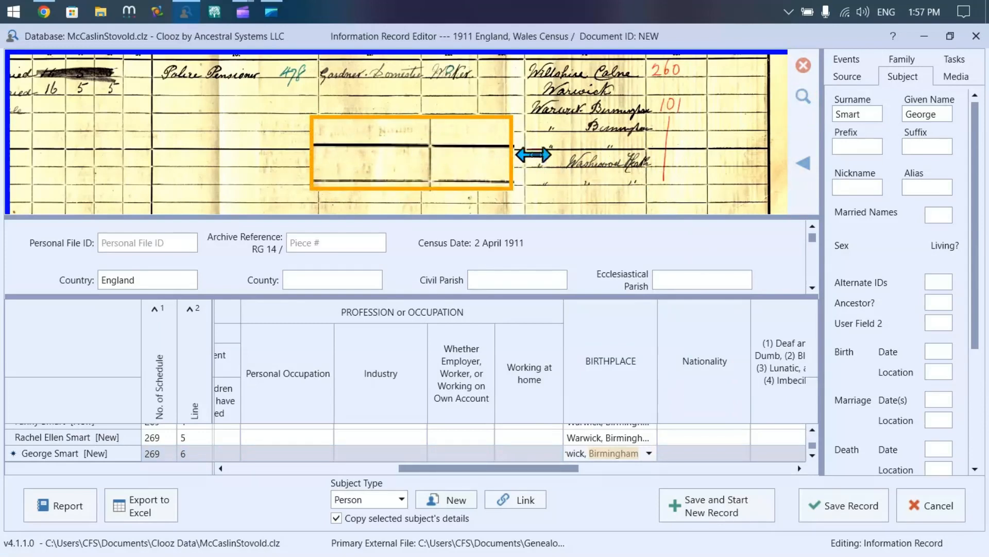
pyautogui.moveTo(533, 154); pyautogui.dragTo(768, 179)
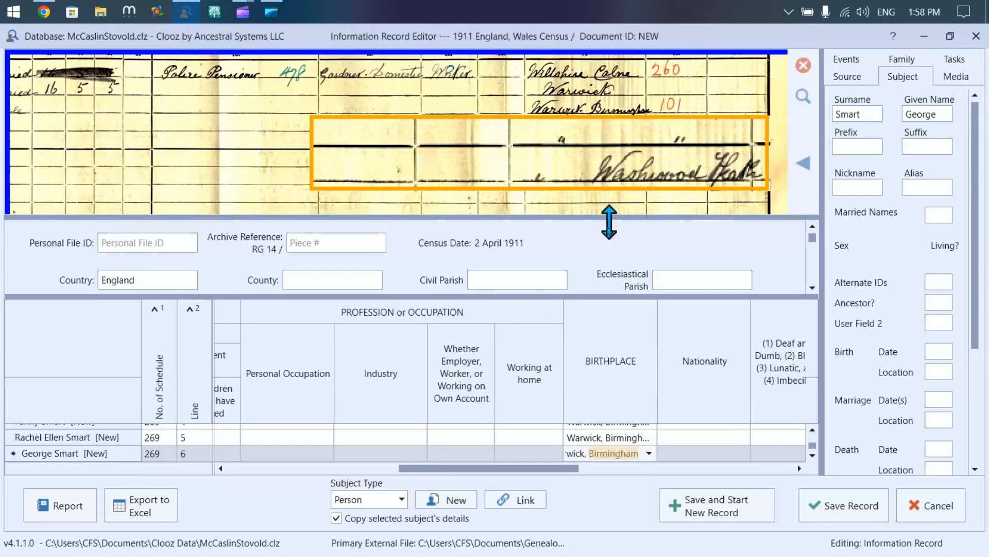
# - Replace Birmingham with Washwood Heath in the line 6 son's birthplace and close the image magnifier
pyautogui.doubleClick(590, 453)
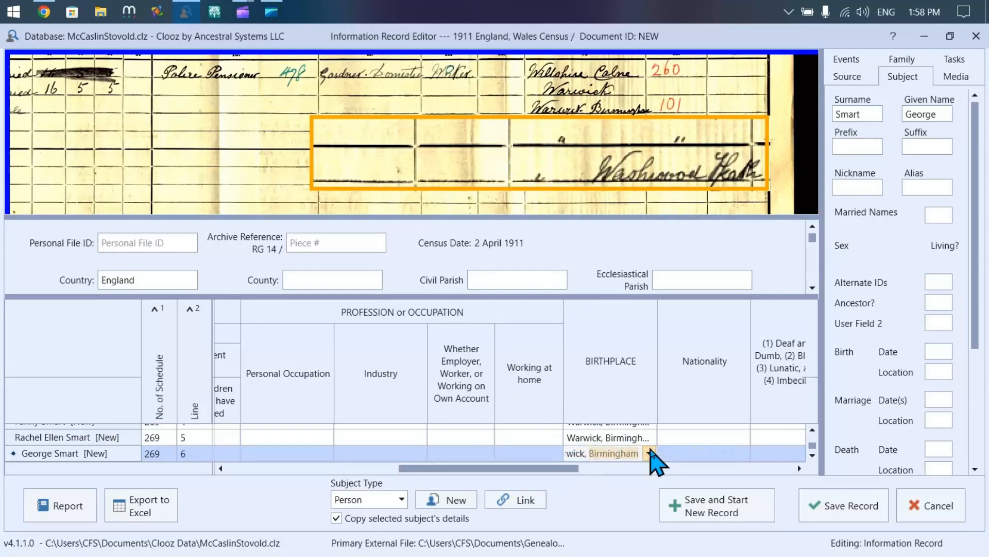
pyautogui.write('Wo')
pyautogui.press('BackSpace')
pyautogui.write('ashwood Heath')
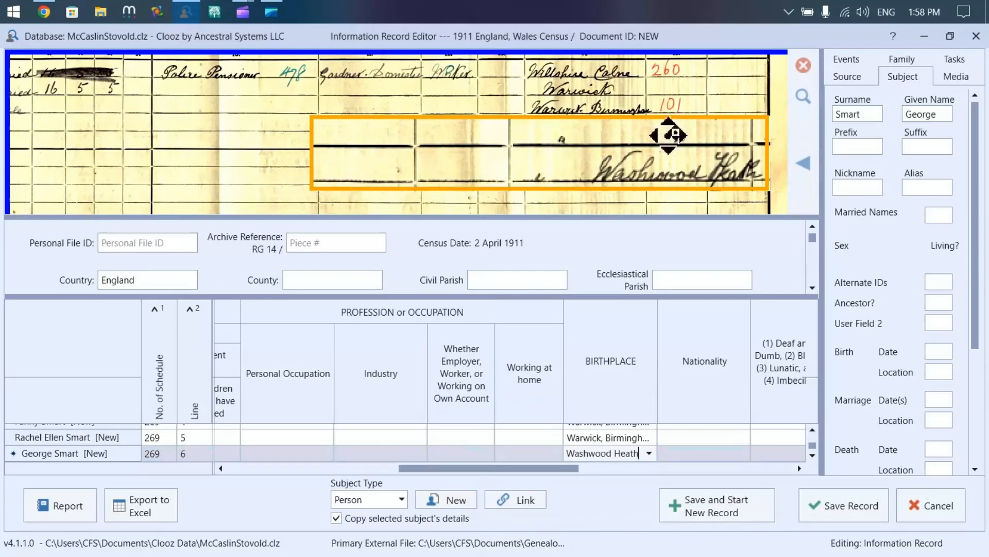
pyautogui.click(797, 103)
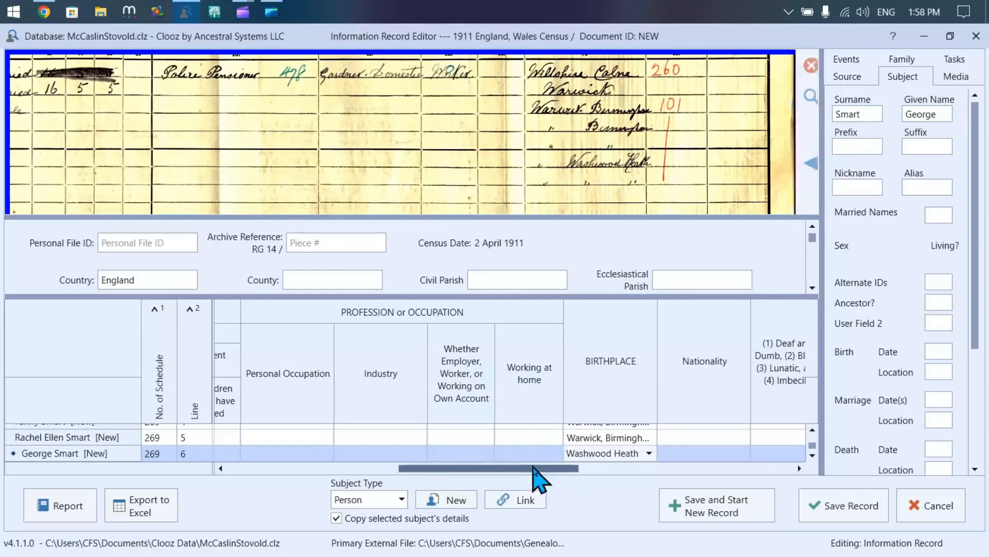
# - Add a new person row for the household member on line 7 and enter his first and middle given names
pyautogui.moveTo(538, 468); pyautogui.dragTo(267, 463)
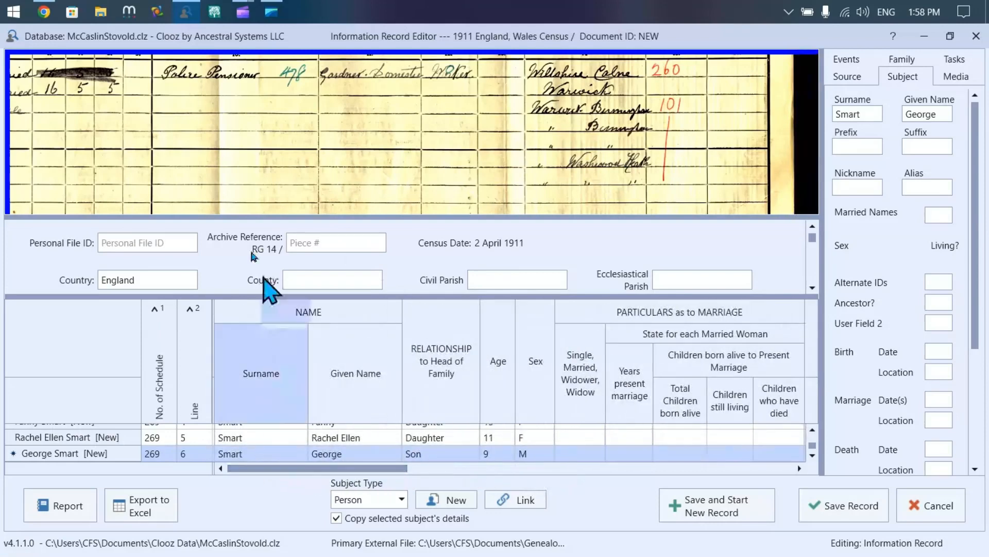
pyautogui.click(454, 500)
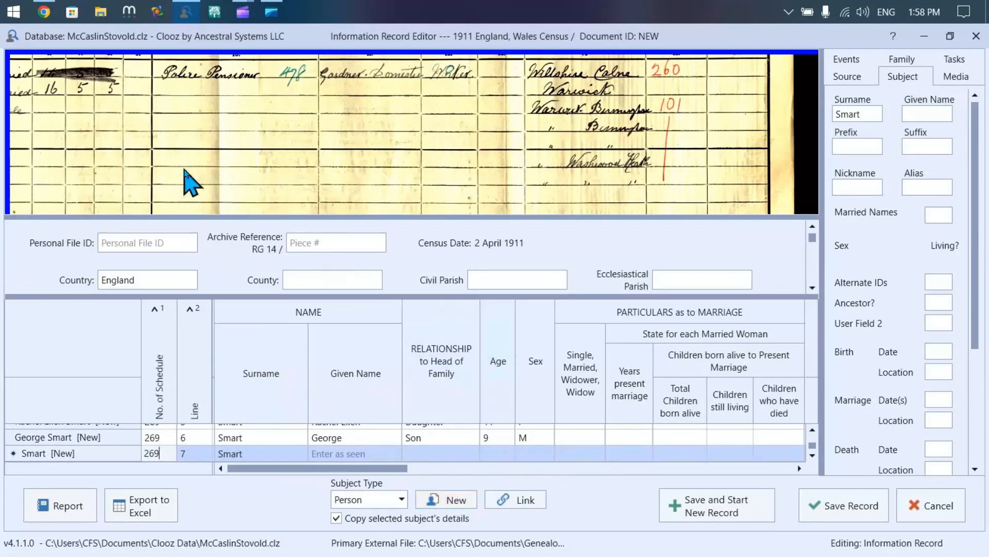
pyautogui.moveTo(188, 188); pyautogui.dragTo(640, 162)
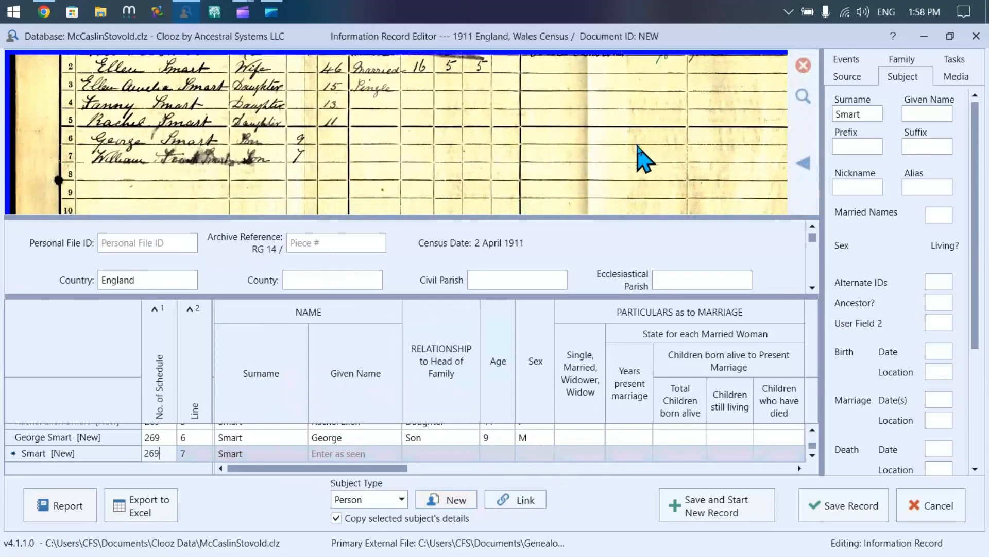
pyautogui.click(329, 453)
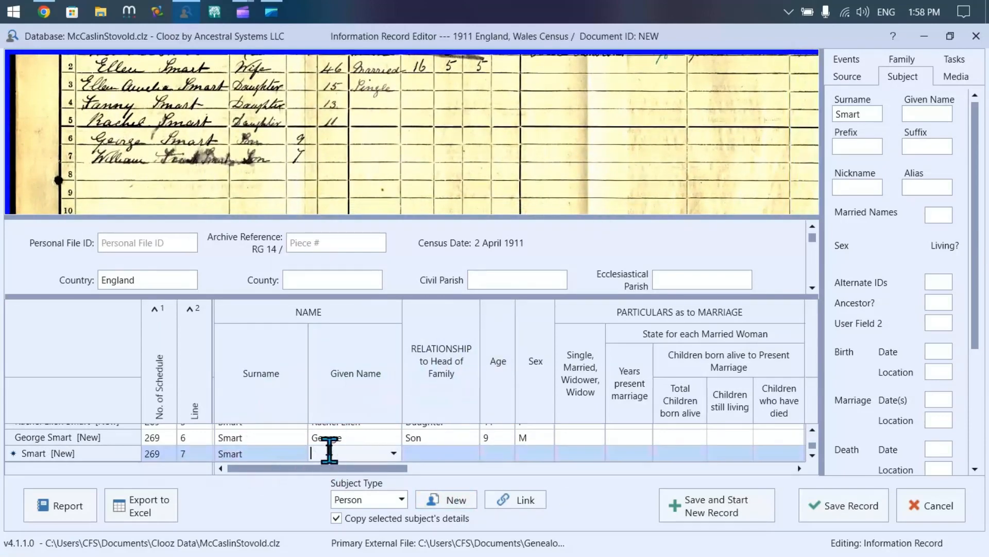
pyautogui.write('William')
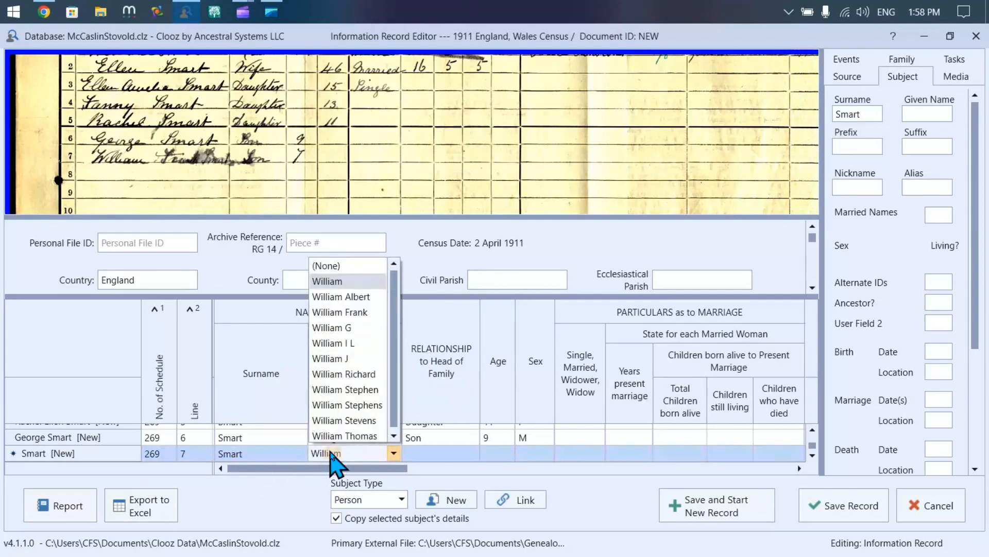
pyautogui.press('Tab')
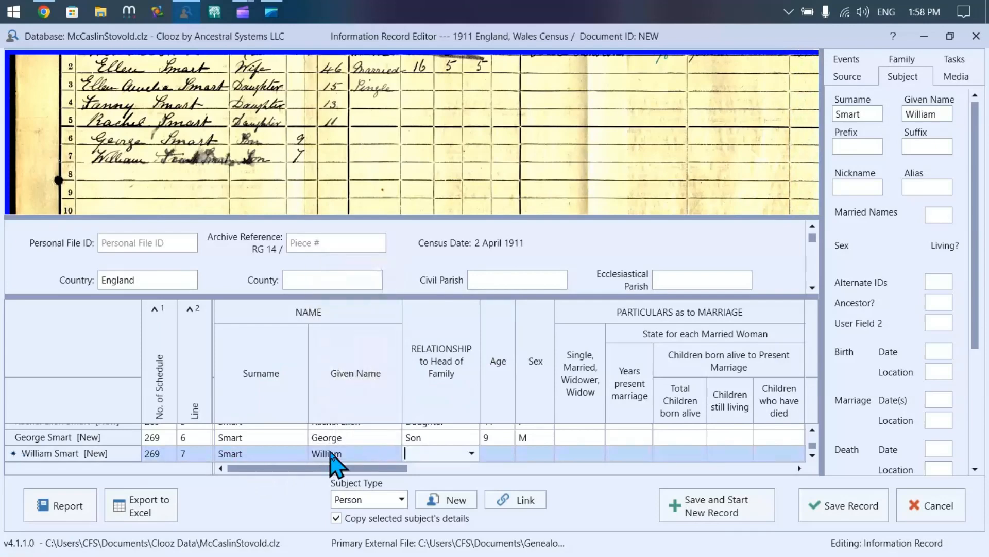
pyautogui.click(330, 453)
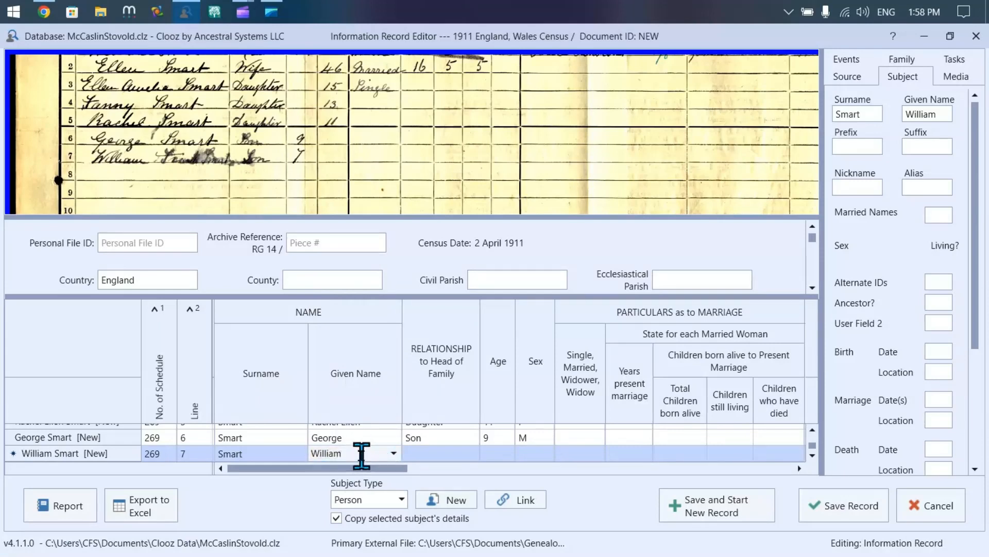
pyautogui.write('Frank')
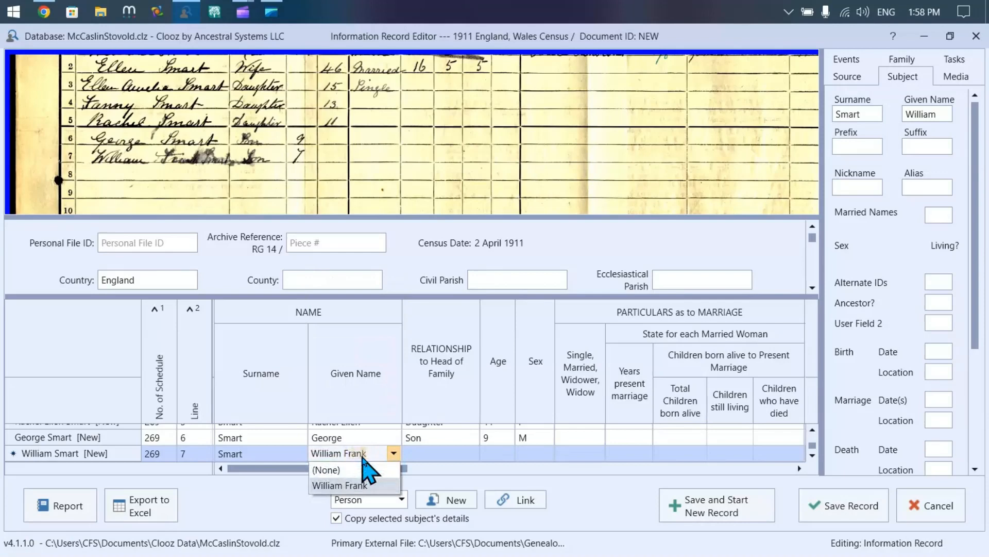
pyautogui.press('Tab')
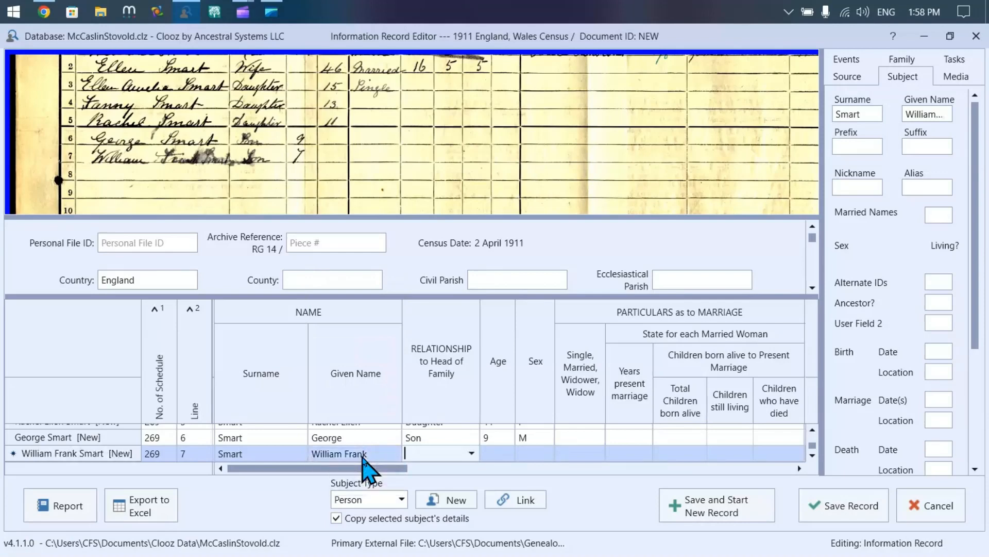
# - Fill the line 7 row with relationship Son, age 7 and sex M
pyautogui.write('Son')
pyautogui.press('Tab')
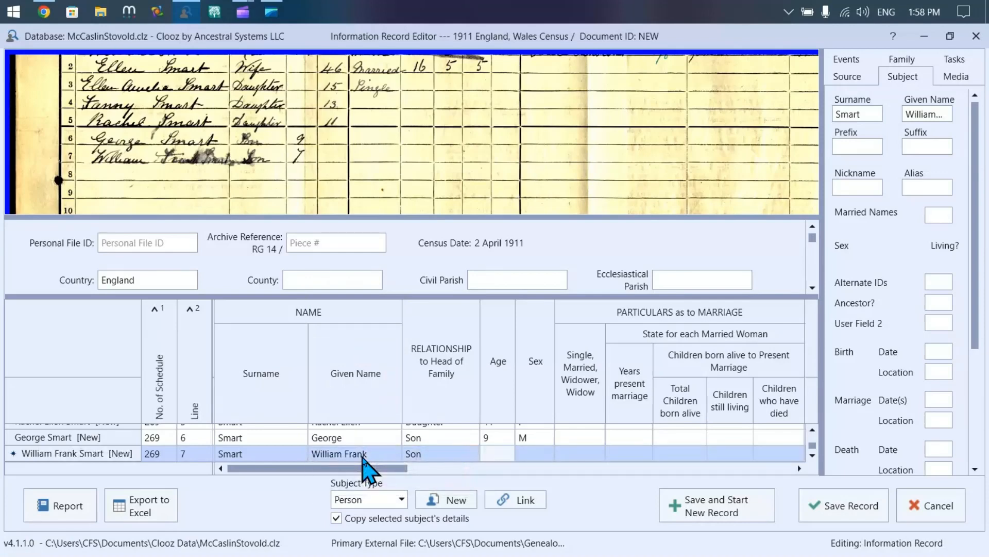
pyautogui.press('Tab')
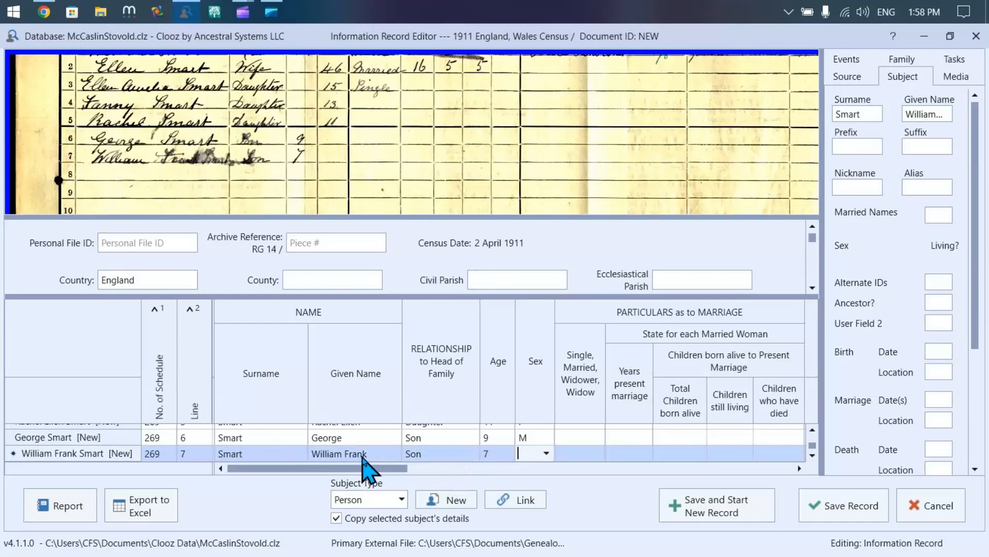
pyautogui.write('M')
pyautogui.press('Tab')
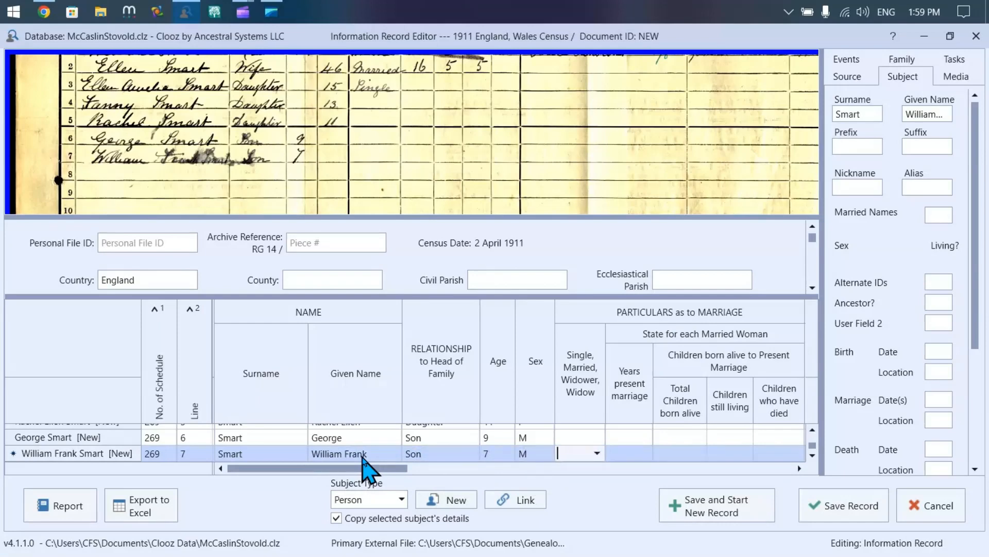
# - Enlarge the census header area of the record editor and place its window side by side with the Ancestry browser window
pyautogui.moveTo(367, 468); pyautogui.dragTo(345, 492)
pyautogui.moveTo(164, 160)
pyautogui.moveTo(813, 447); pyautogui.dragTo(814, 421)
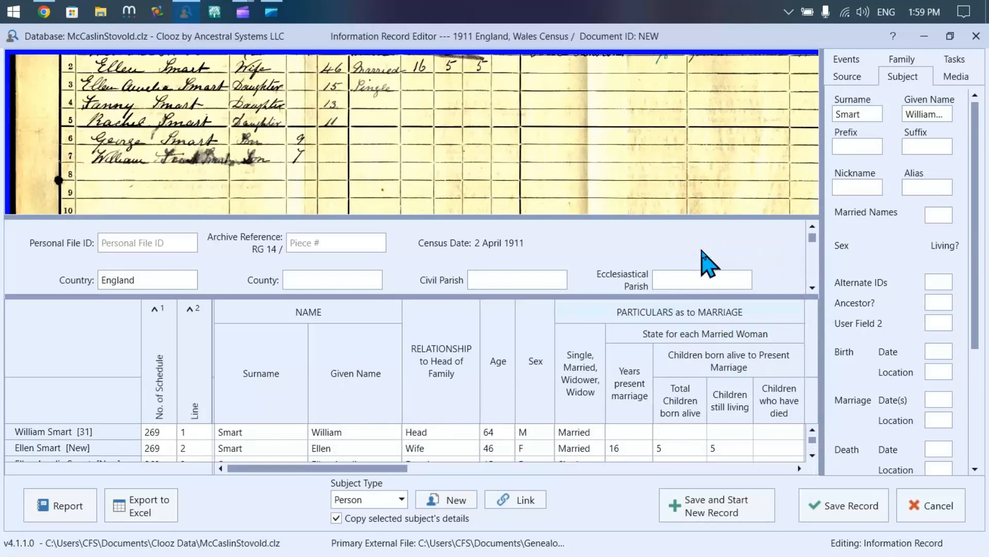
pyautogui.moveTo(623, 296); pyautogui.dragTo(622, 365)
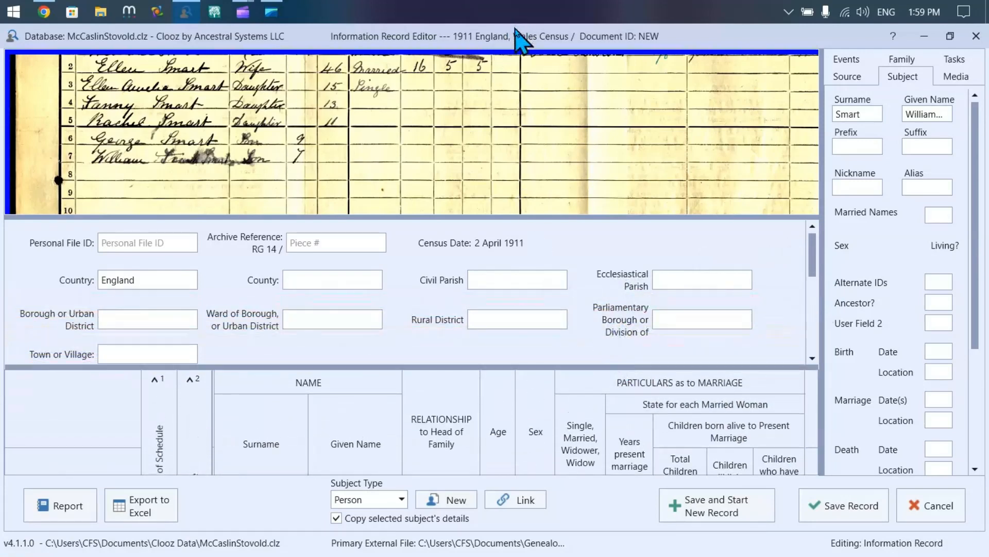
pyautogui.moveTo(517, 38); pyautogui.dragTo(987, 98)
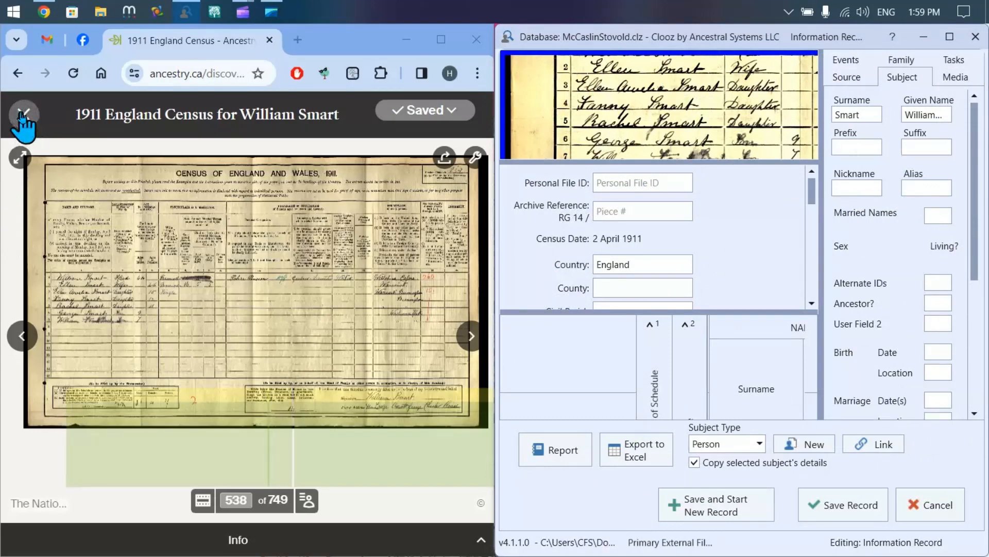
# - Return to the household head's facts page in Ancestry and open the full record of his 1911 England Census source
pyautogui.click(17, 74)
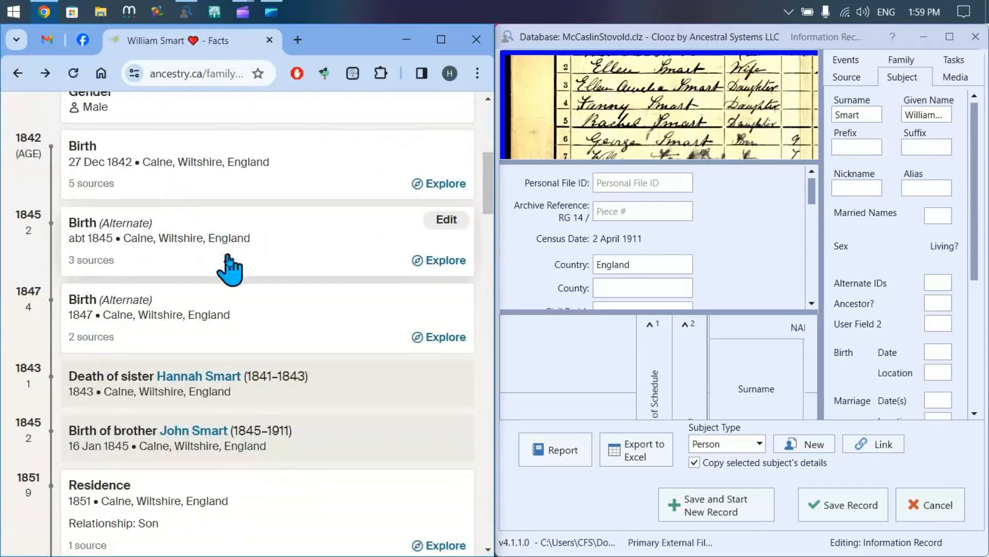
pyautogui.scroll(-1, 230, 264)
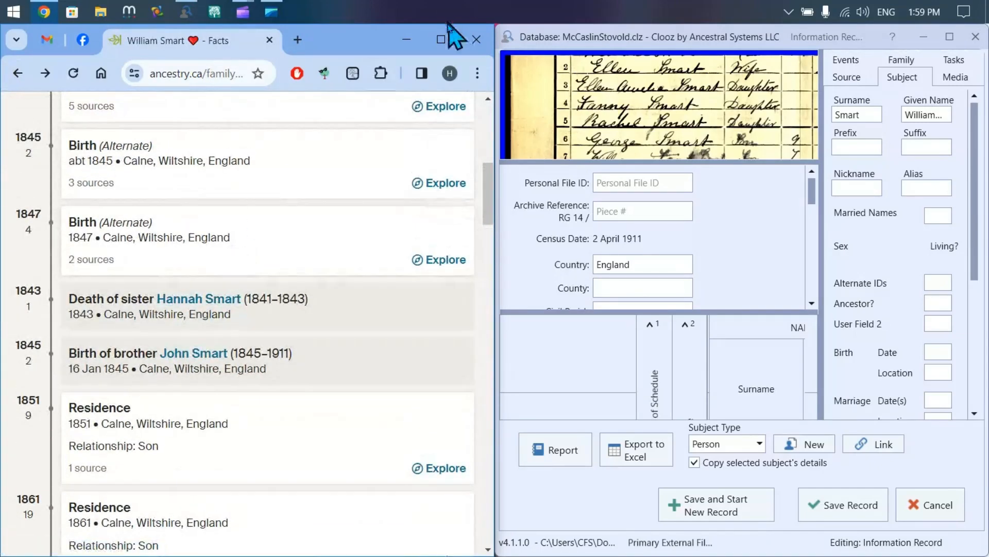
pyautogui.click(441, 39)
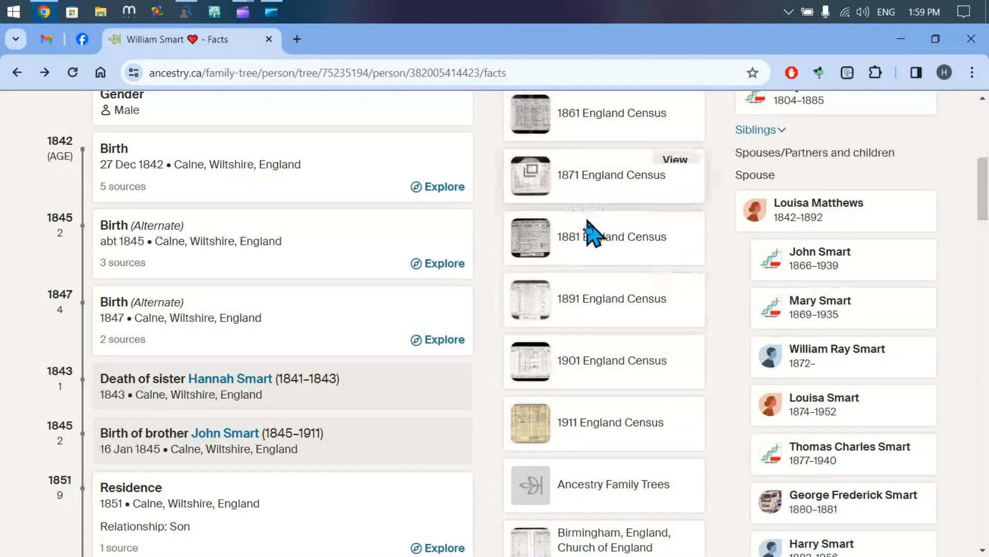
pyautogui.scroll(1, 592, 258)
pyautogui.scroll(-2, 598, 297)
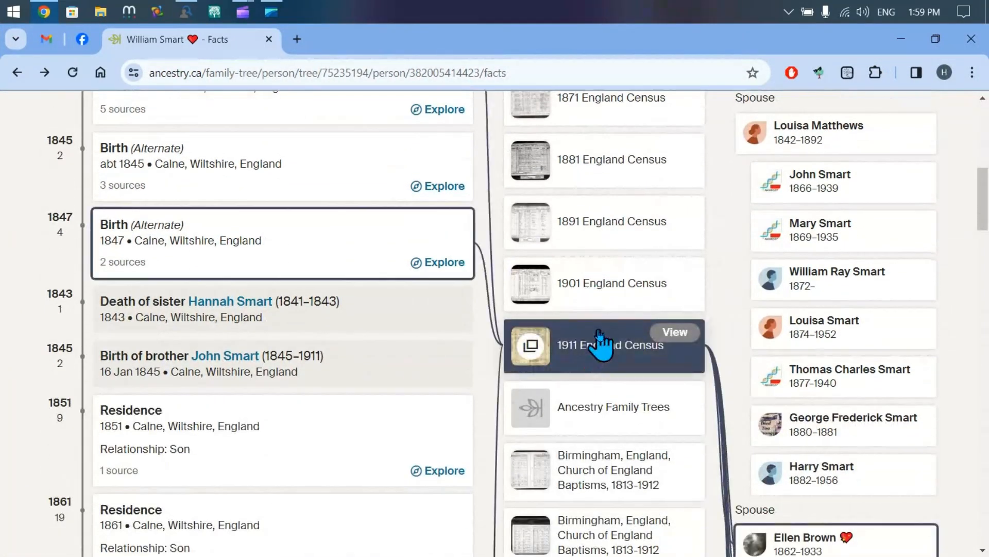
pyautogui.click(687, 336)
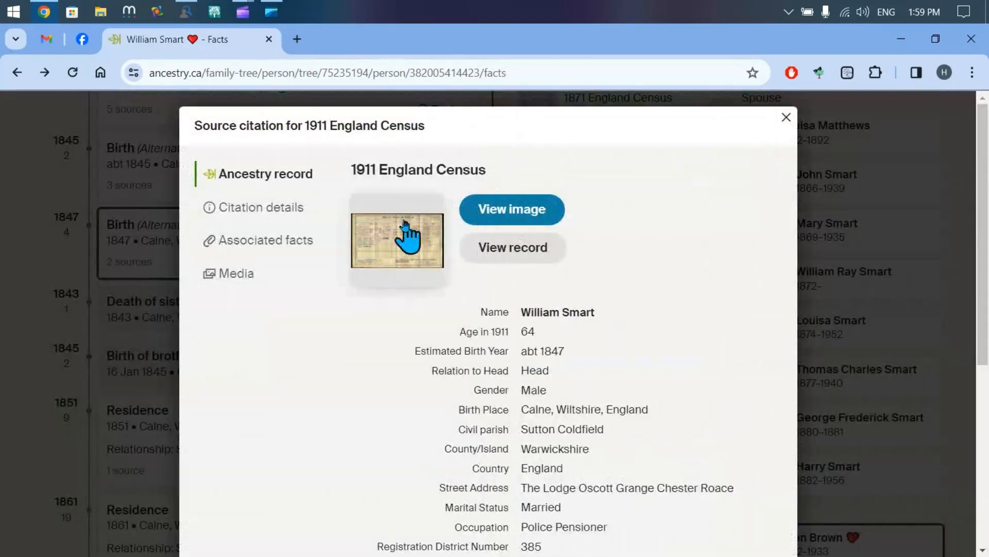
pyautogui.click(510, 260)
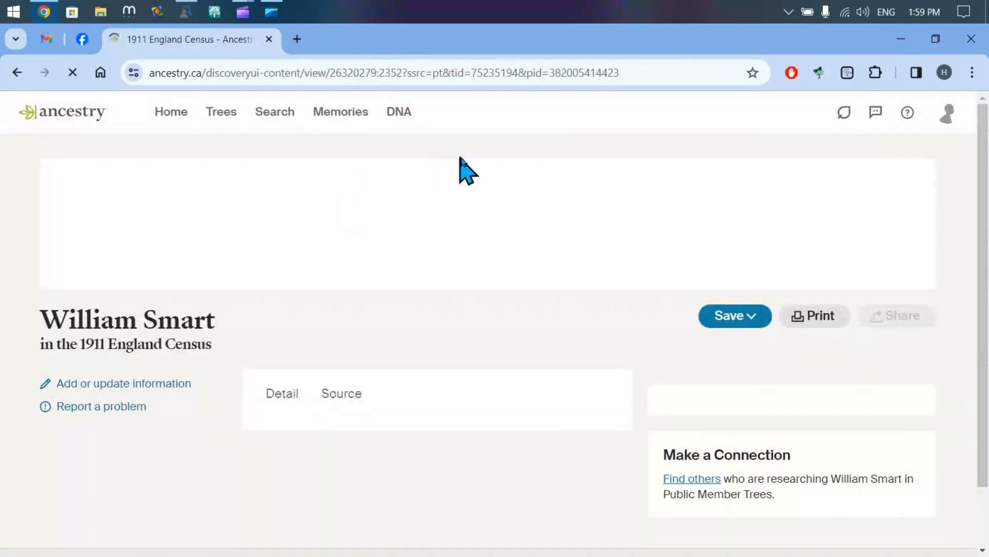
# - Place the Ancestry record page beside the Clooz record editor and show its details from civil parish through piece number
pyautogui.scroll(-3, 497, 191)
pyautogui.scroll(-5, 499, 202)
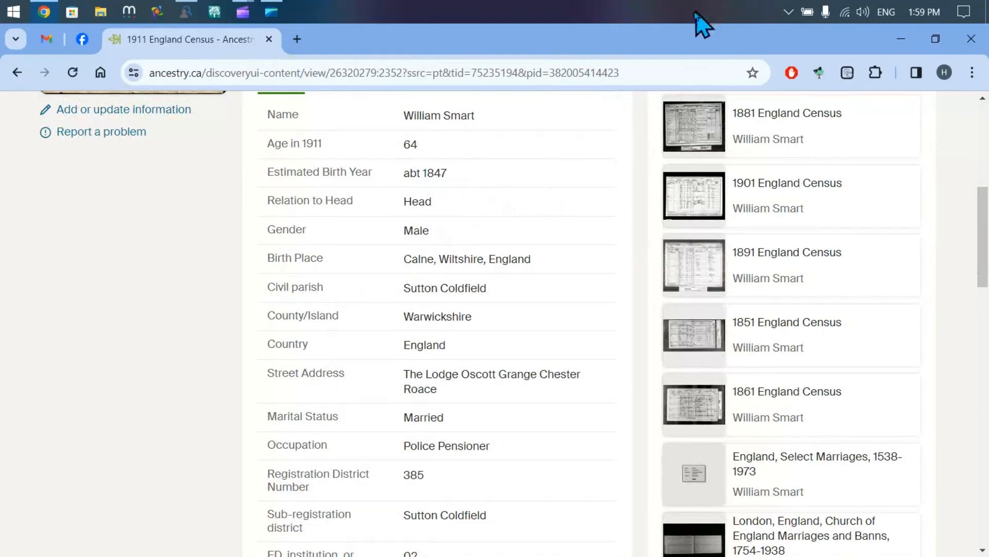
pyautogui.moveTo(673, 49); pyautogui.dragTo(3, 157)
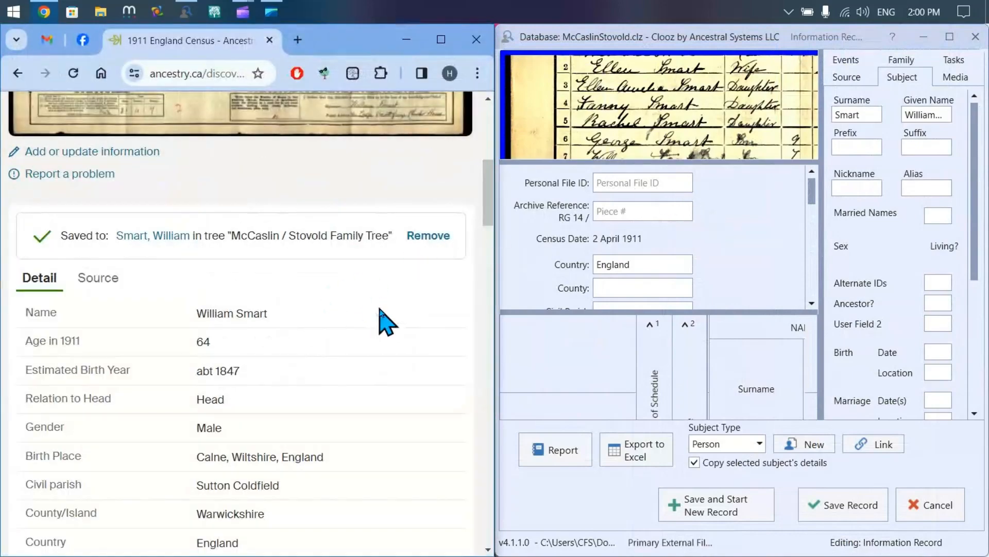
pyautogui.scroll(-1, 339, 363)
pyautogui.scroll(-1, 336, 369)
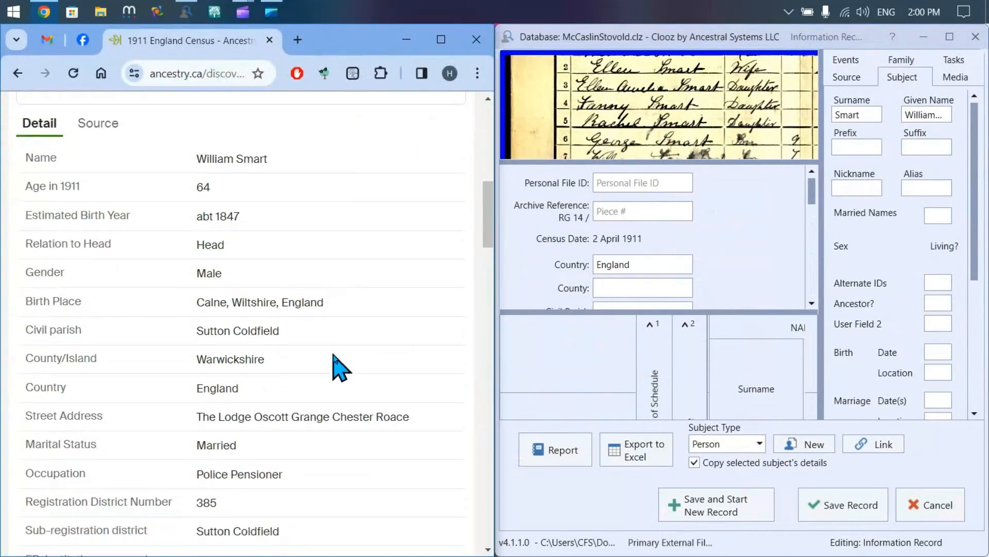
pyautogui.scroll(-1, 338, 296)
pyautogui.scroll(-1, 750, 270)
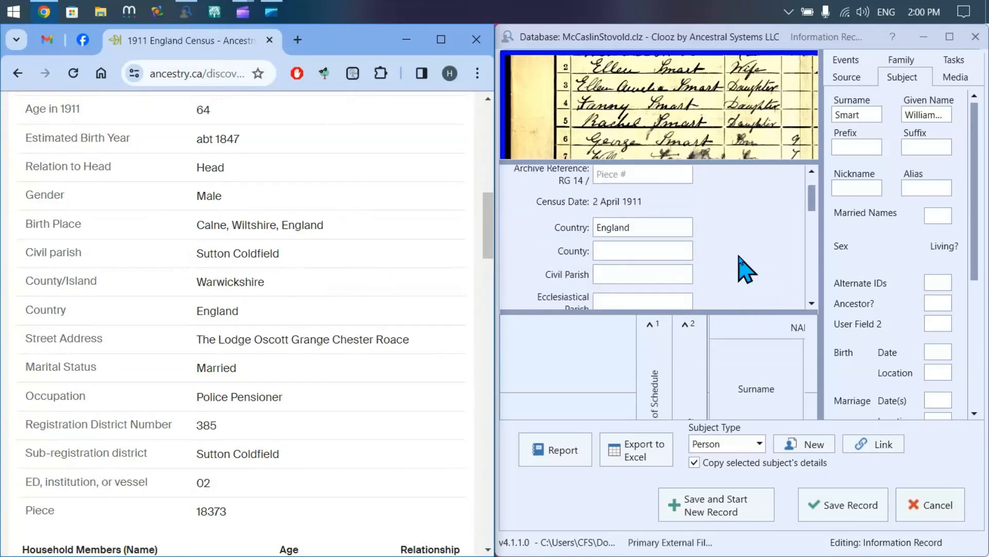
# - Set the census record's civil parish to Sutton Coldfield and its county to Warwickshire in Clooz
pyautogui.click(641, 278)
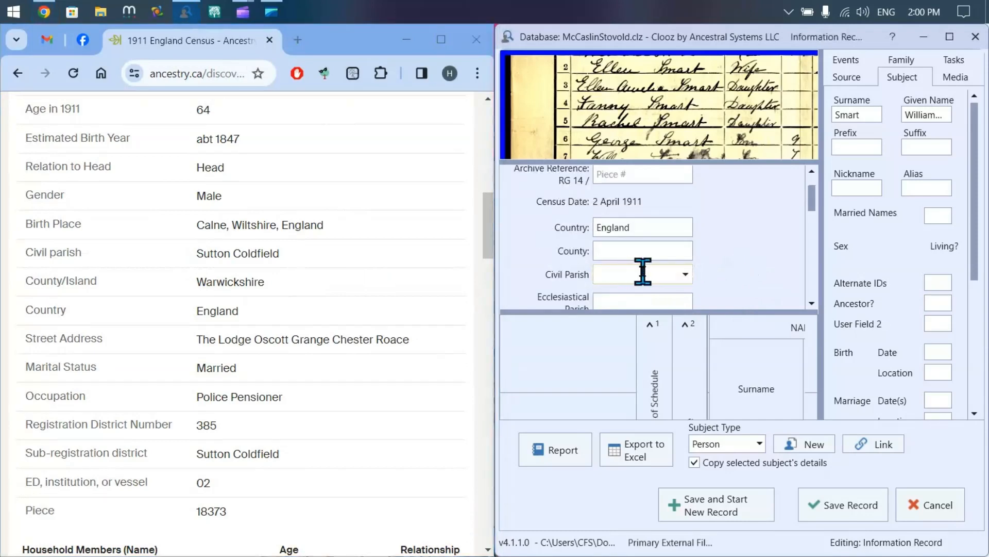
pyautogui.write('Sutton Coldfield')
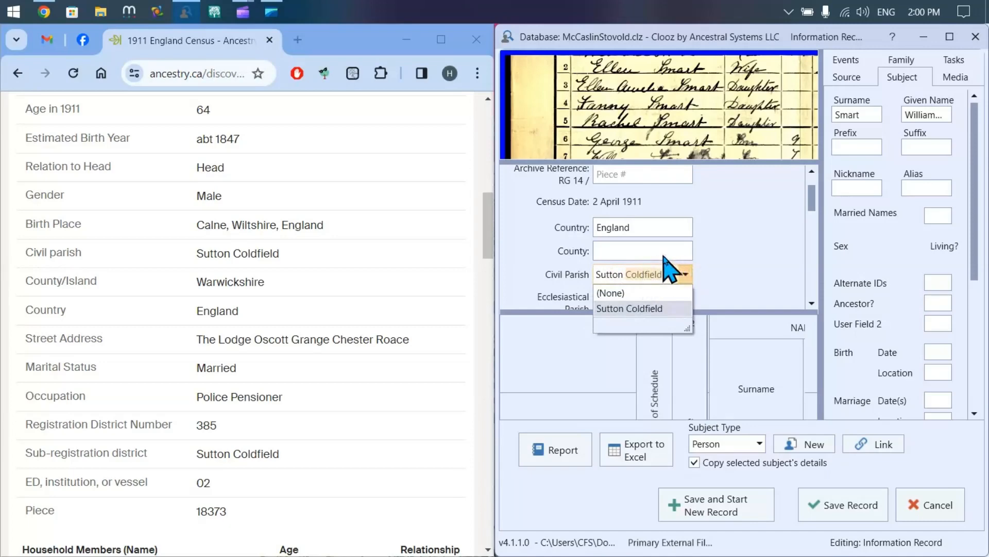
pyautogui.press('Tab')
pyautogui.click(656, 251)
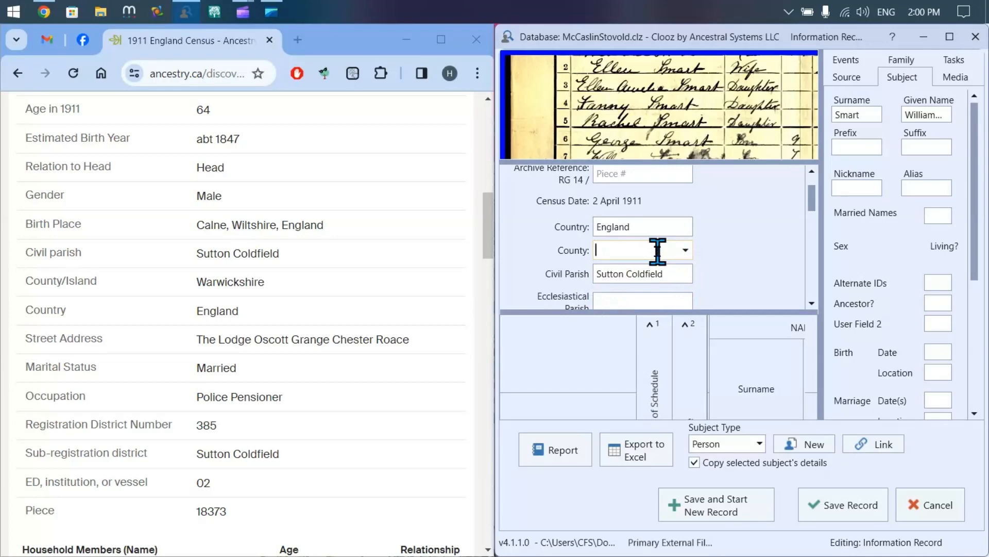
pyautogui.write('Warwickshire')
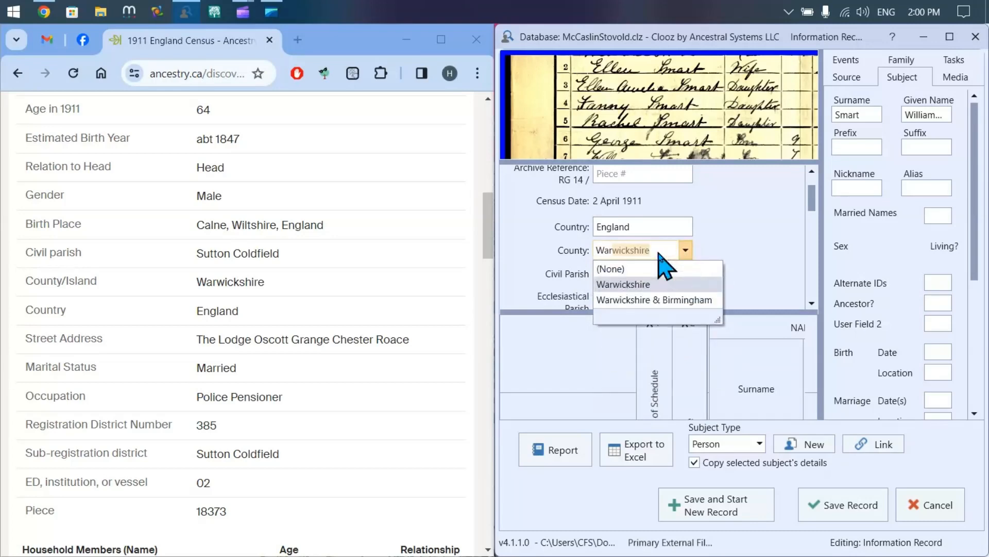
pyautogui.click(656, 284)
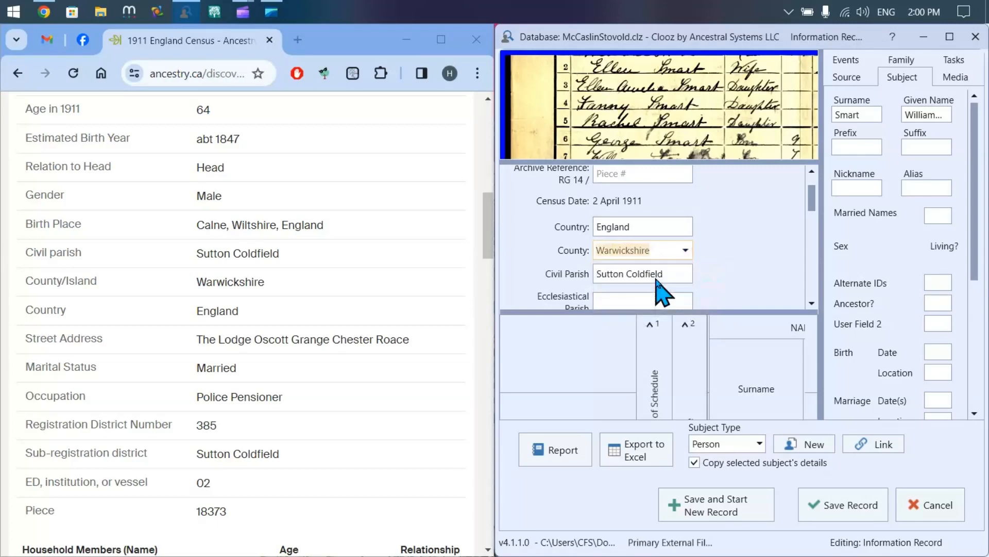
# - Set the registration district number of the census record to 385, matching the Ancestry details
pyautogui.scroll(-1, 742, 250)
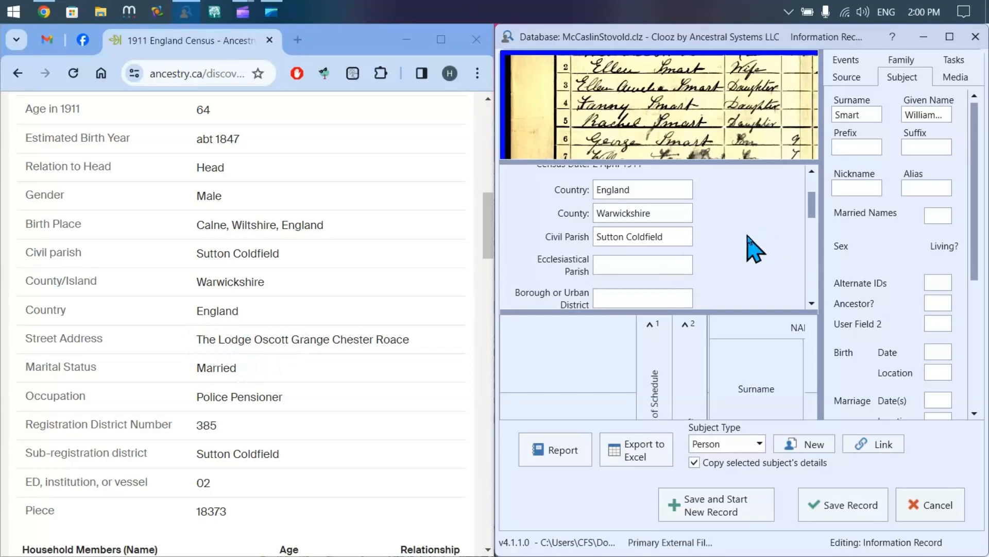
pyautogui.scroll(-3, 755, 250)
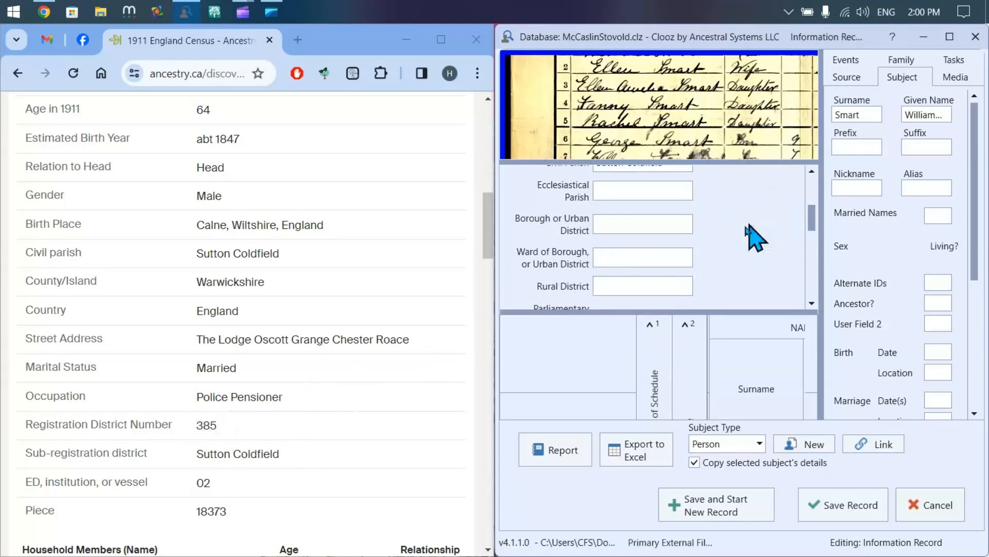
pyautogui.scroll(5, 752, 240)
pyautogui.scroll(-4, 753, 239)
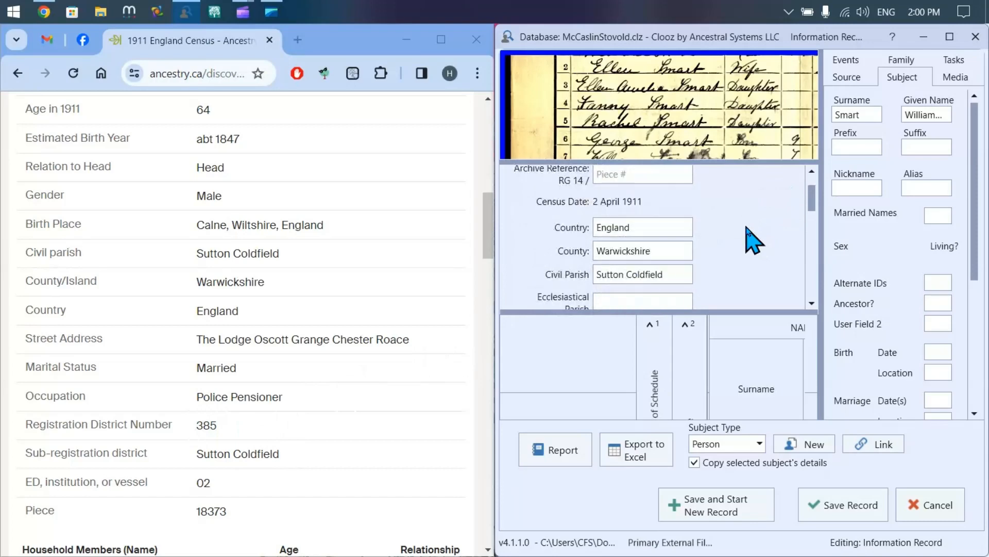
pyautogui.scroll(-1, 752, 240)
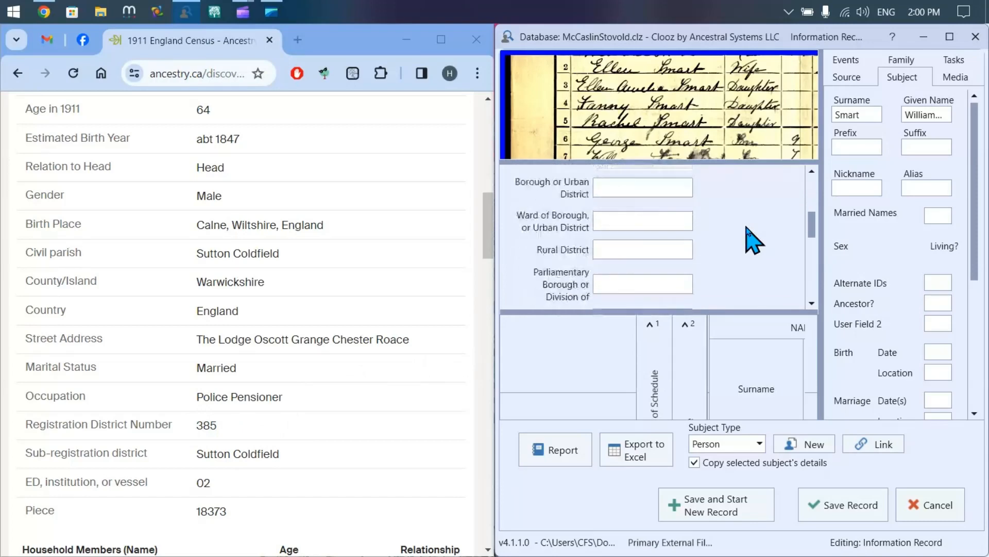
pyautogui.scroll(-3, 753, 240)
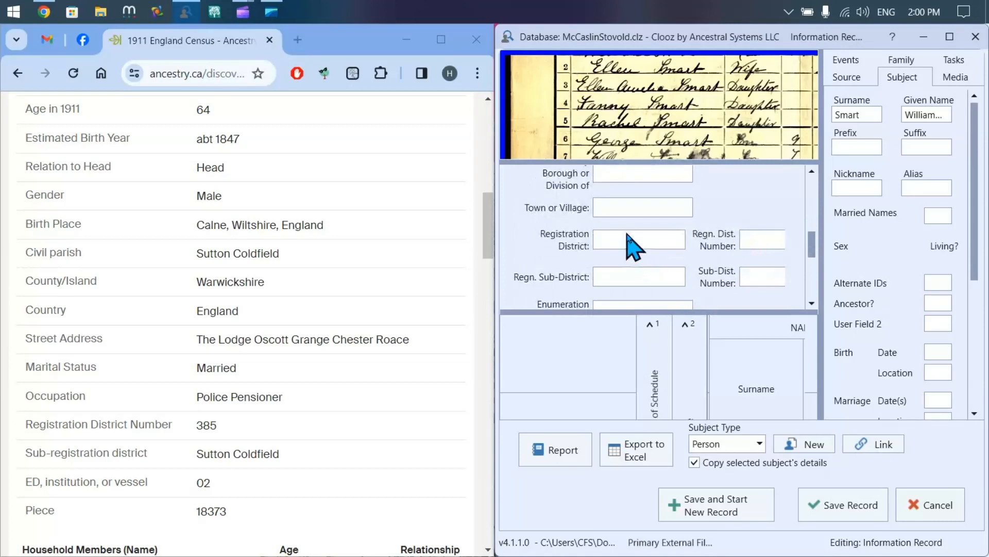
pyautogui.click(749, 242)
pyautogui.scroll(3, 283, 365)
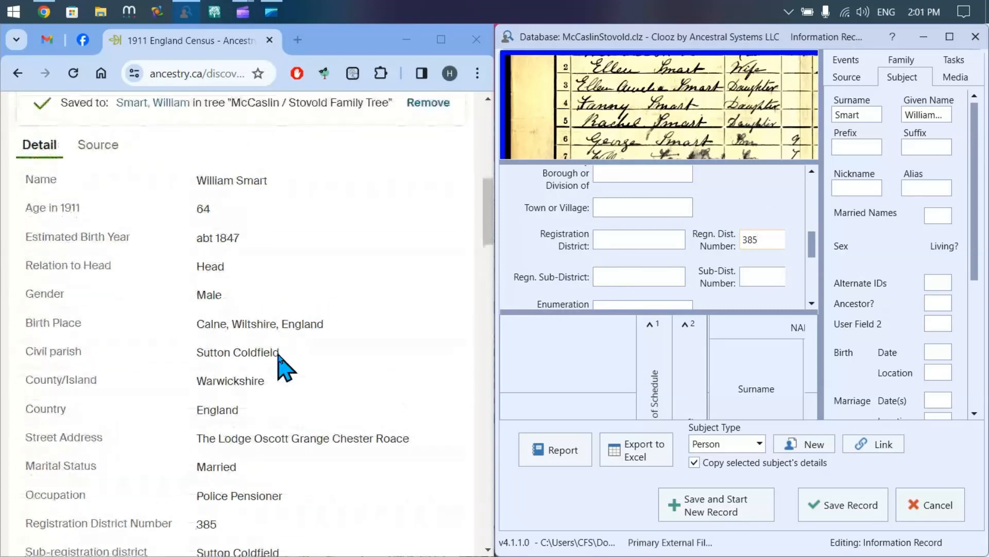
pyautogui.scroll(-3, 279, 356)
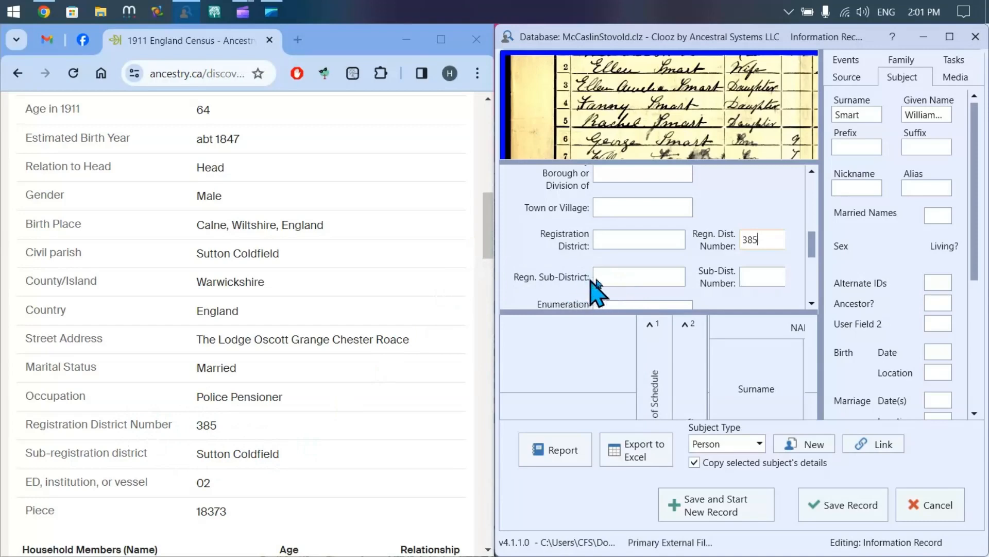
# - Set the census record's registration sub-district to Sutton Coldfield and its enumeration district to 02
pyautogui.click(605, 275)
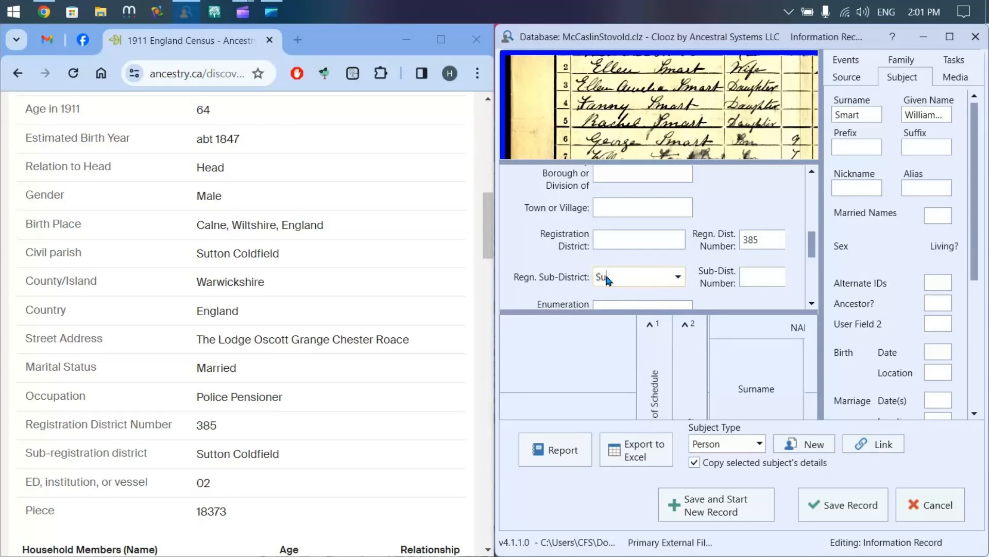
pyautogui.write('Sutton Coldfield')
pyautogui.press('Tab')
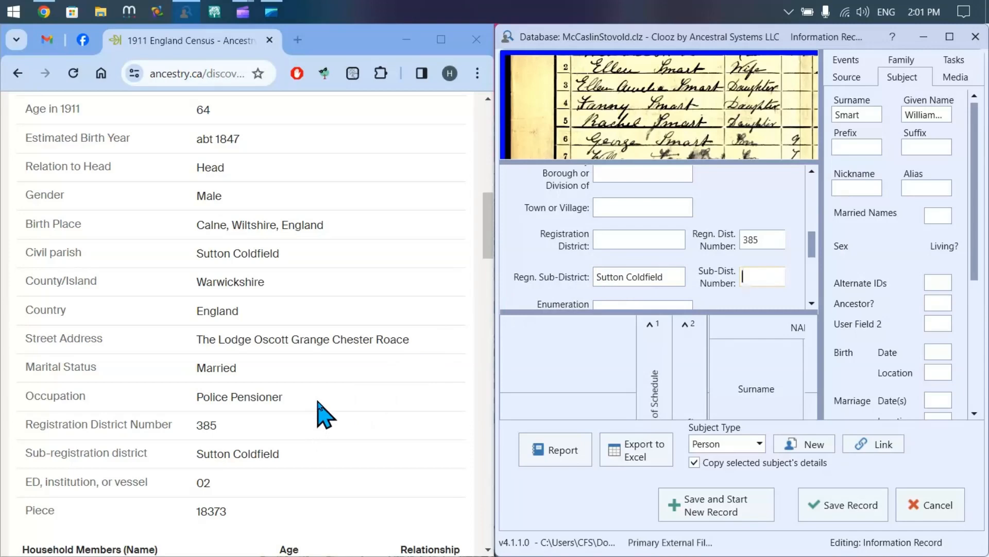
pyautogui.scroll(-1, 324, 412)
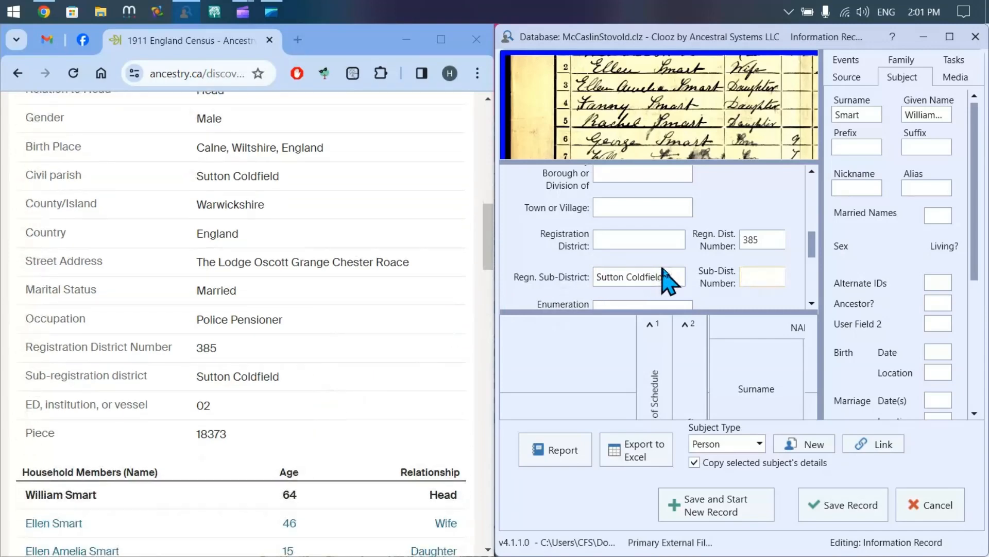
pyautogui.scroll(-1, 664, 269)
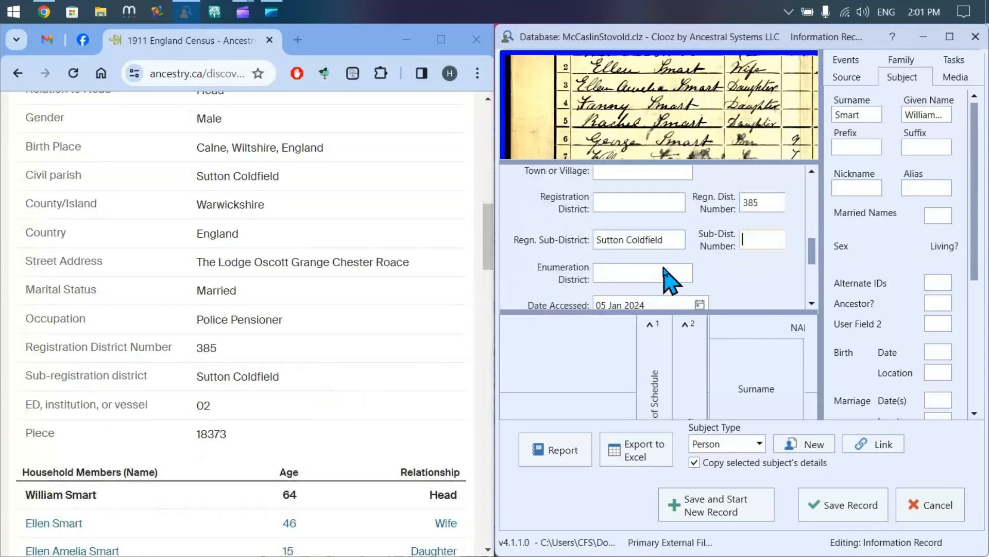
pyautogui.click(617, 275)
pyautogui.scroll(-1, 538, 265)
pyautogui.scroll(-1, 356, 328)
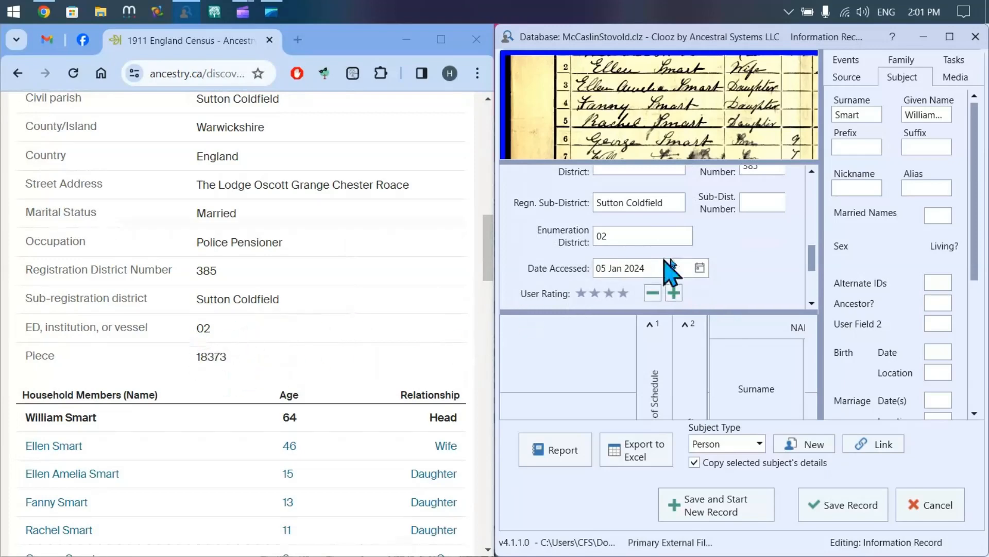
# - Show the source citation and source information for the household head's 1911 England Census record in Ancestry
pyautogui.scroll(-2, 762, 279)
pyautogui.scroll(3, 761, 281)
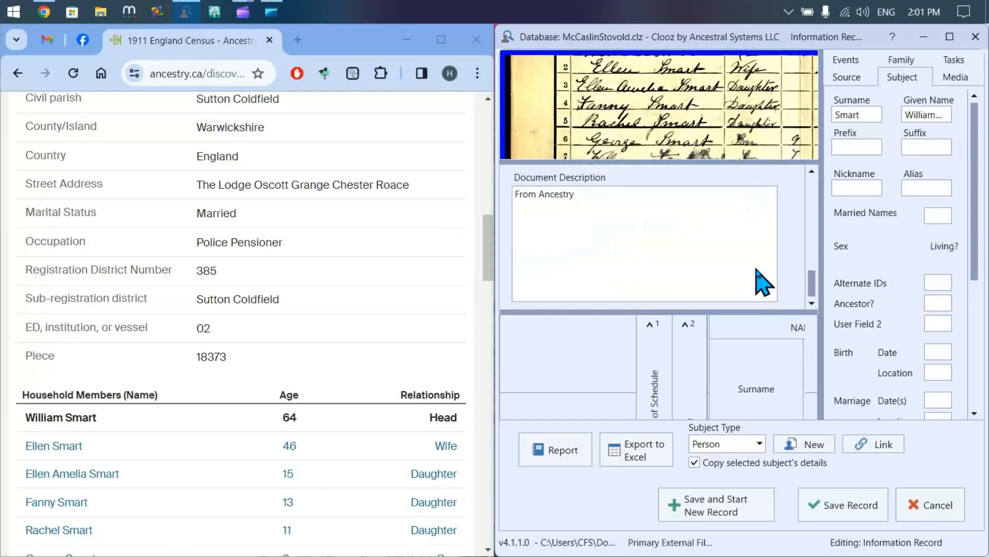
pyautogui.scroll(3, 762, 281)
pyautogui.scroll(-2, 758, 283)
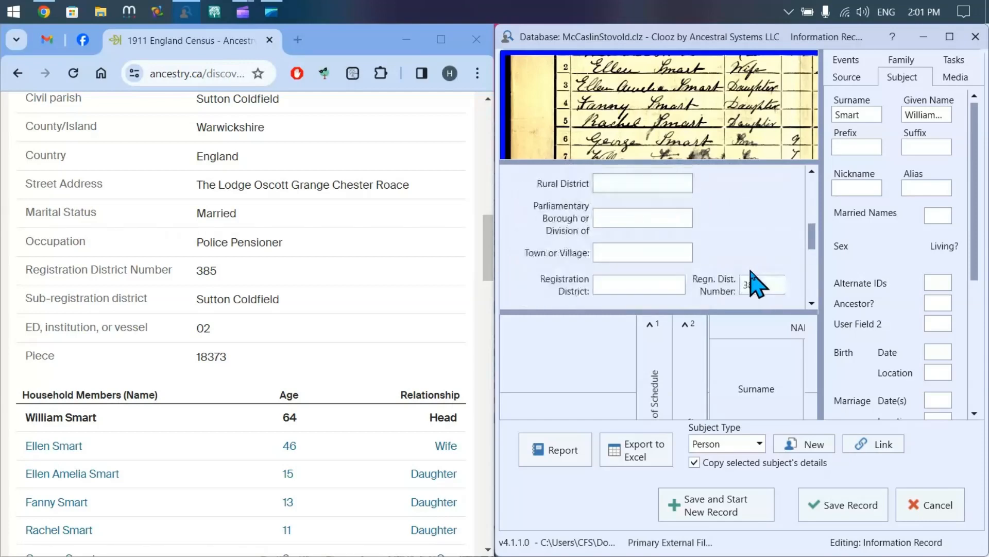
pyautogui.scroll(5, 711, 268)
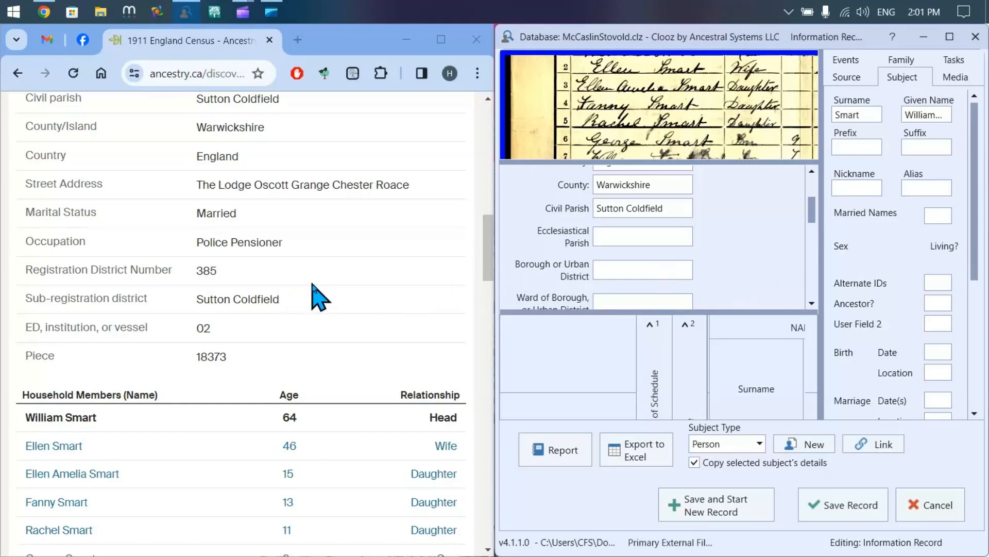
pyautogui.scroll(10, 316, 293)
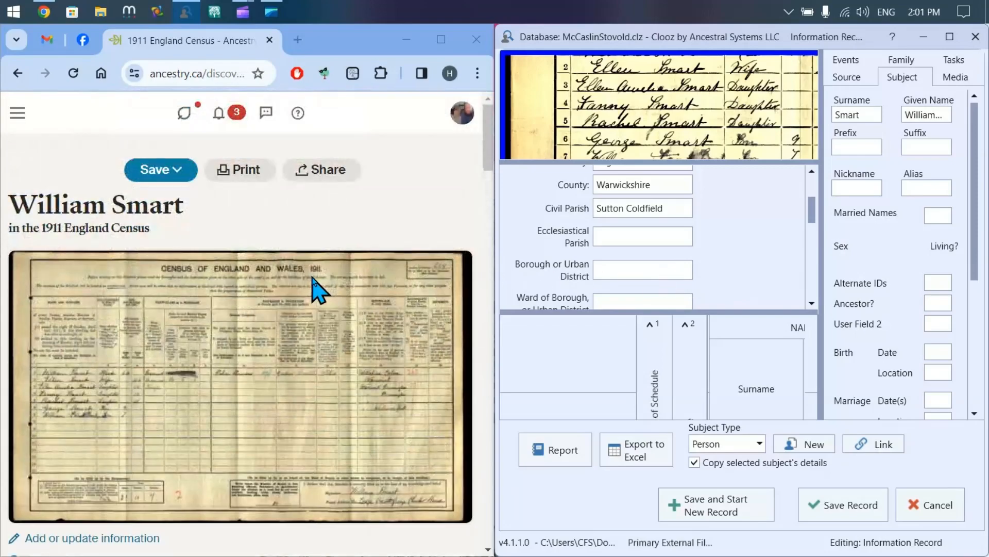
pyautogui.scroll(-6, 316, 289)
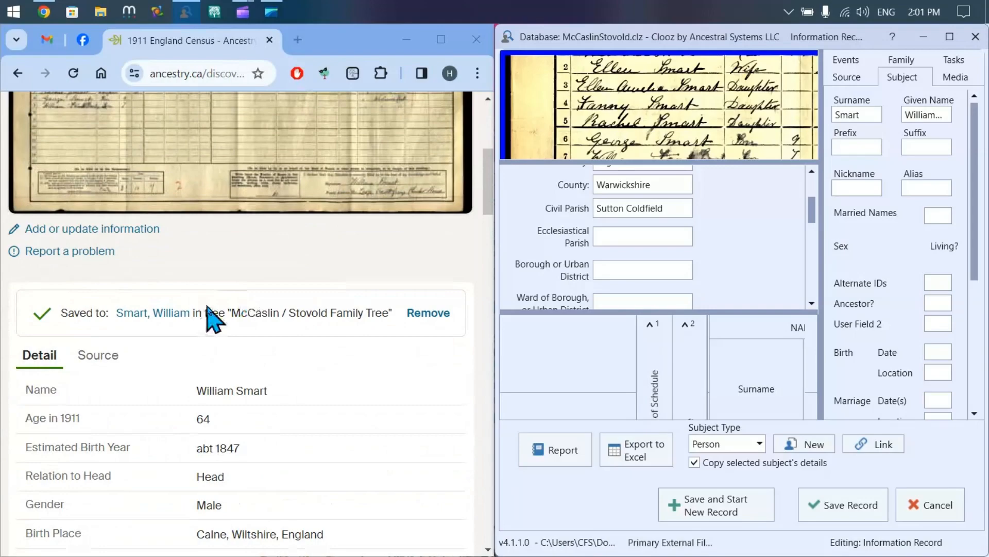
pyautogui.click(106, 363)
pyautogui.scroll(-5, 268, 269)
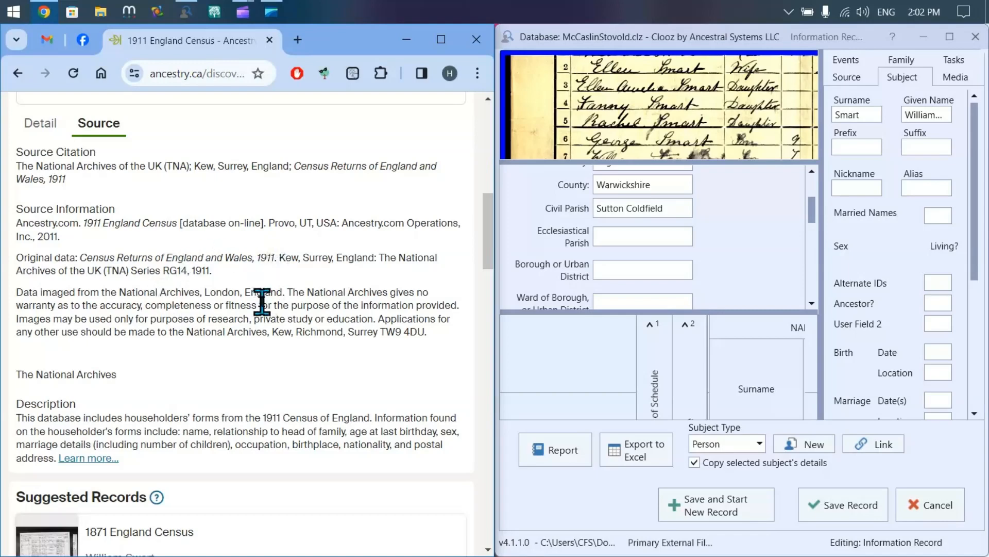
pyautogui.scroll(-2, 261, 299)
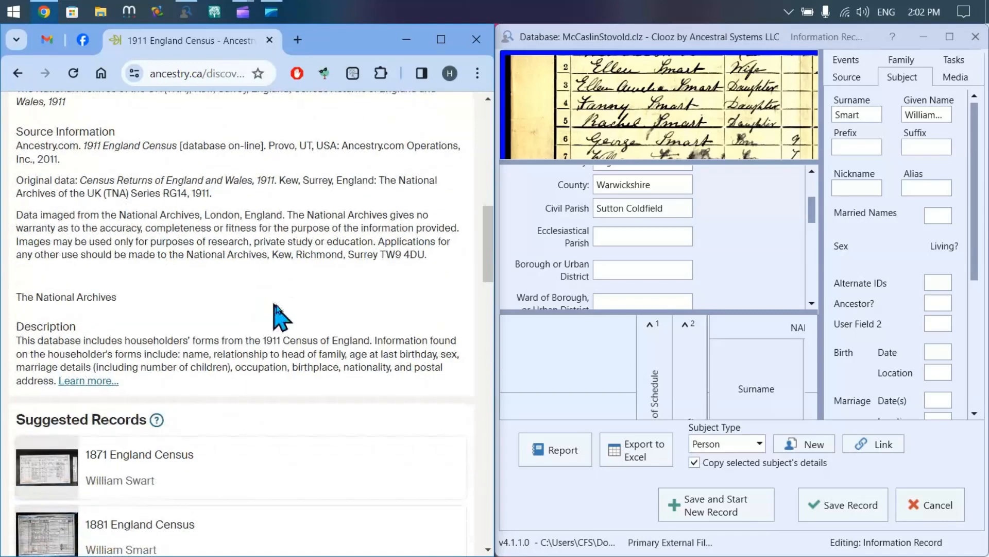
# - Open the full description of the 1911 England Census database and return to the record's source details
pyautogui.click(92, 381)
pyautogui.scroll(2, 222, 268)
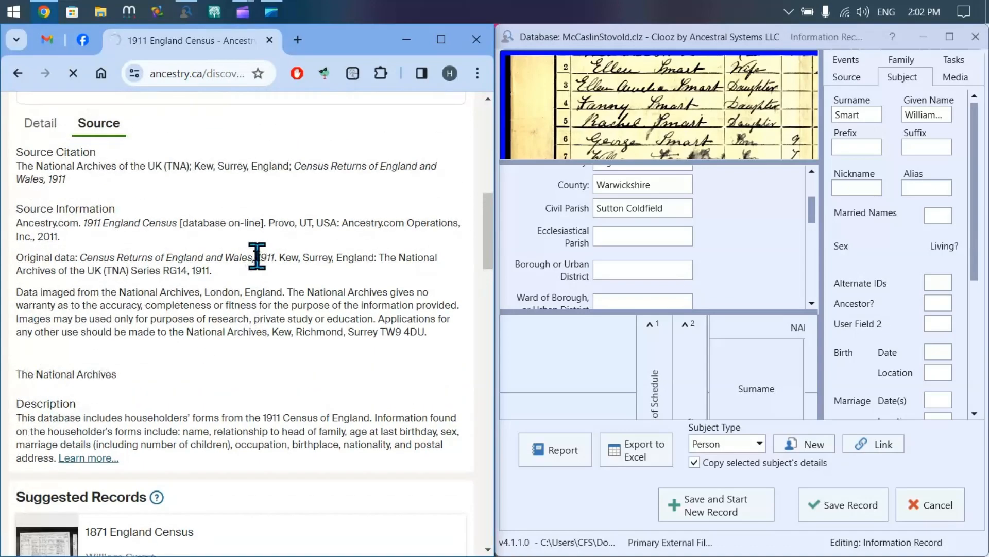
pyautogui.scroll(2, 257, 256)
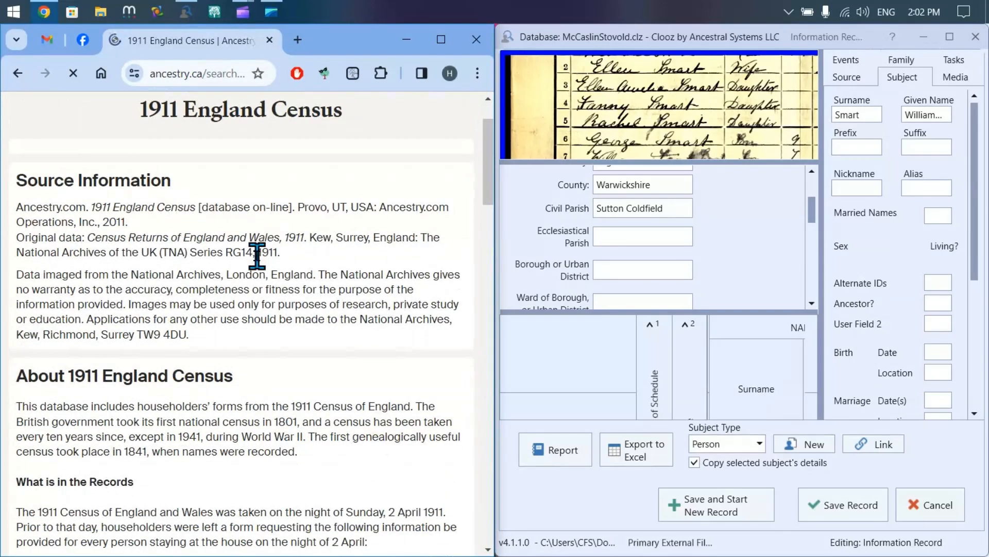
pyautogui.click(17, 73)
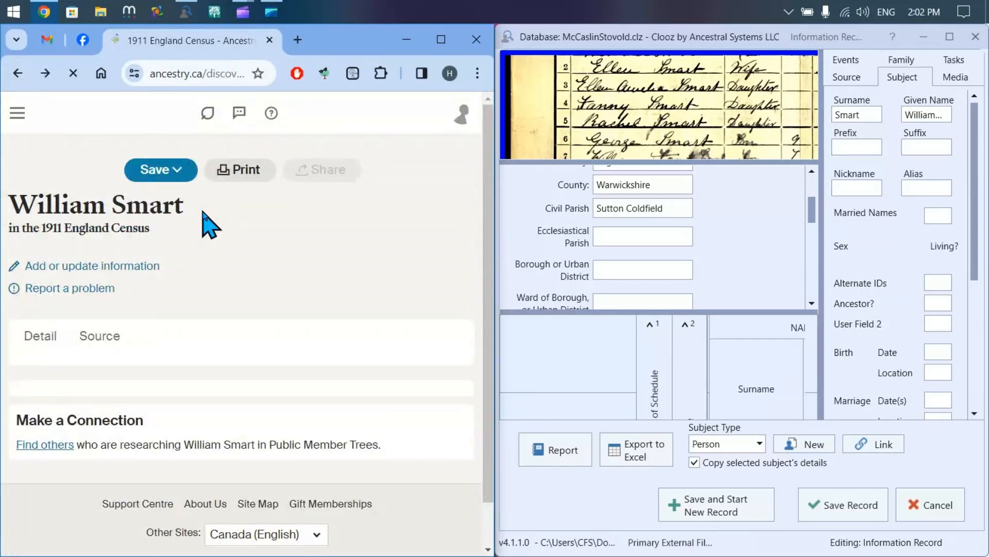
pyautogui.scroll(-10, 69, 144)
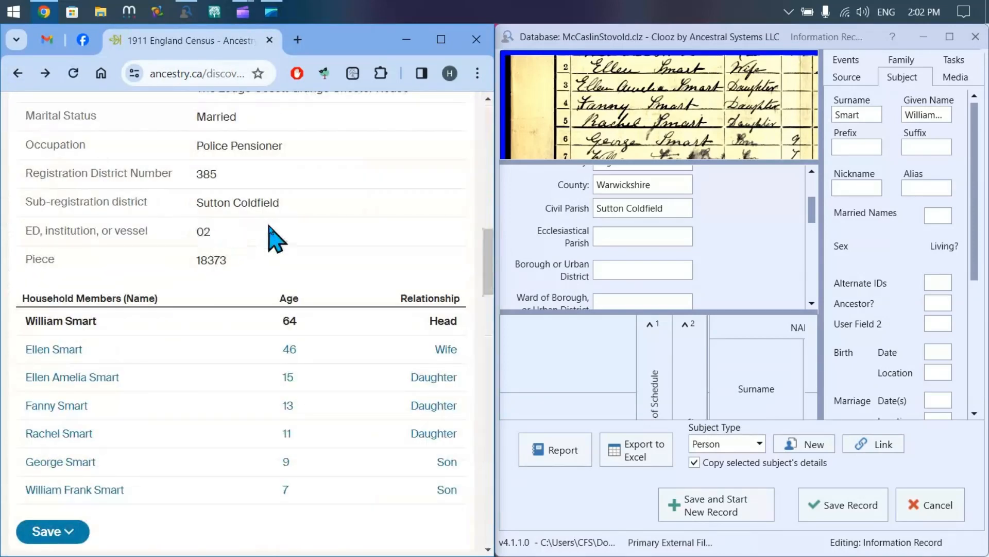
pyautogui.scroll(-2, 268, 234)
pyautogui.scroll(-3, 258, 233)
pyautogui.scroll(17, 258, 233)
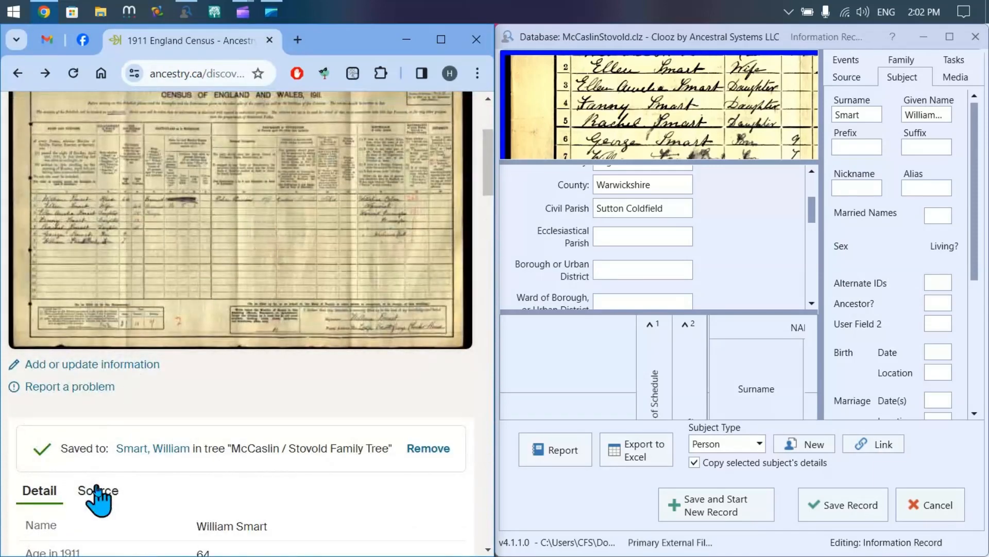
pyautogui.click(97, 490)
pyautogui.scroll(-6, 238, 293)
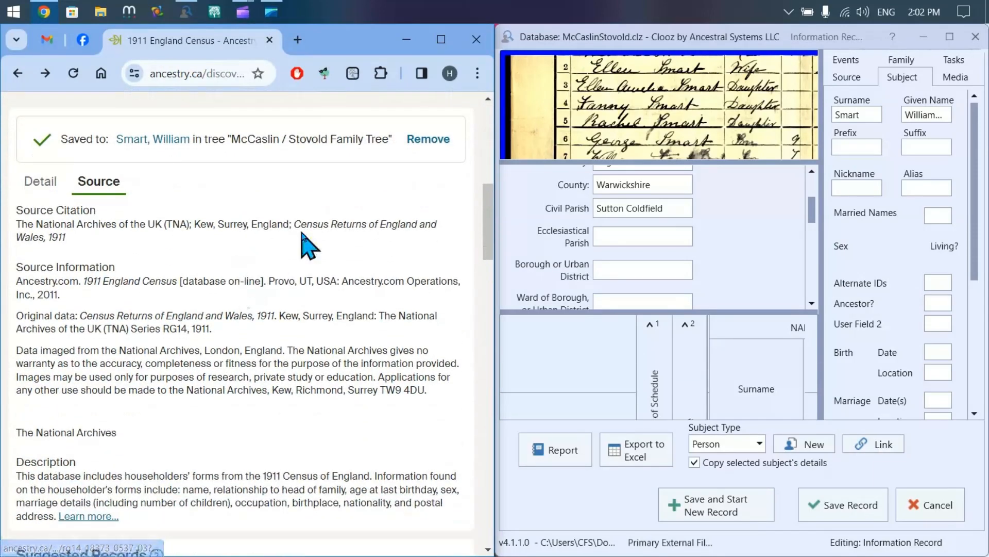
# - Copy the web address of the Ancestry record page into the URL of the census record's source in Clooz
pyautogui.click(849, 79)
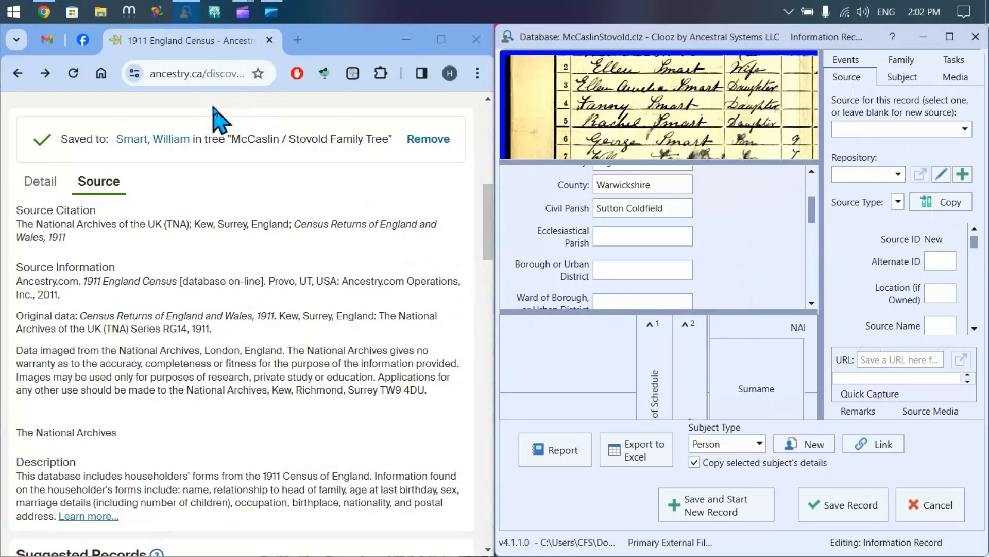
pyautogui.click(221, 73)
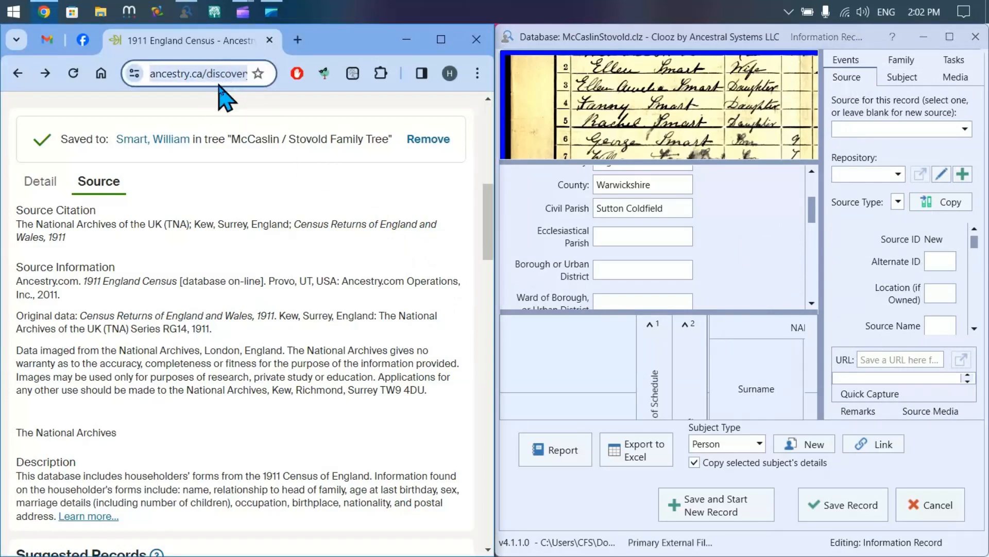
pyautogui.scroll(2, 221, 119)
pyautogui.scroll(-2, 222, 118)
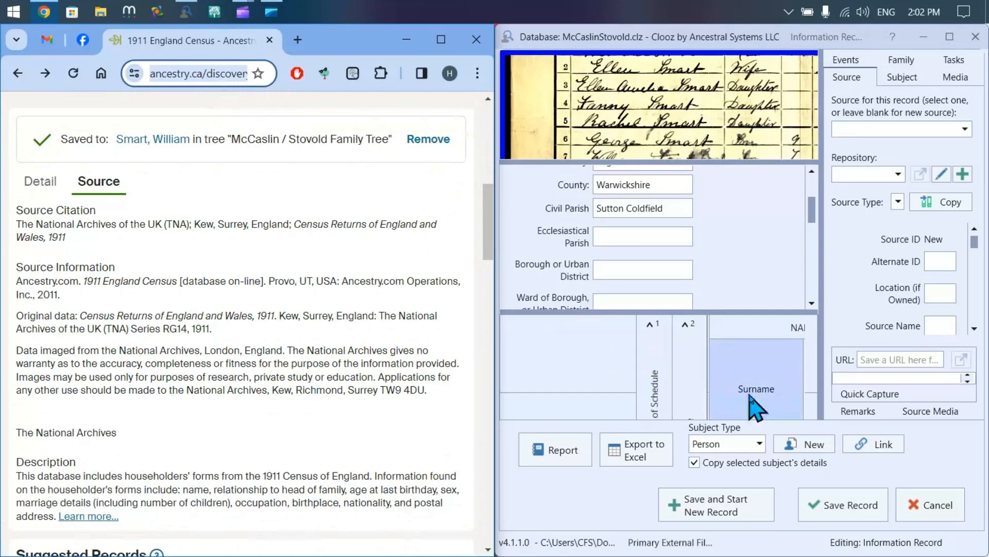
pyautogui.click(870, 359)
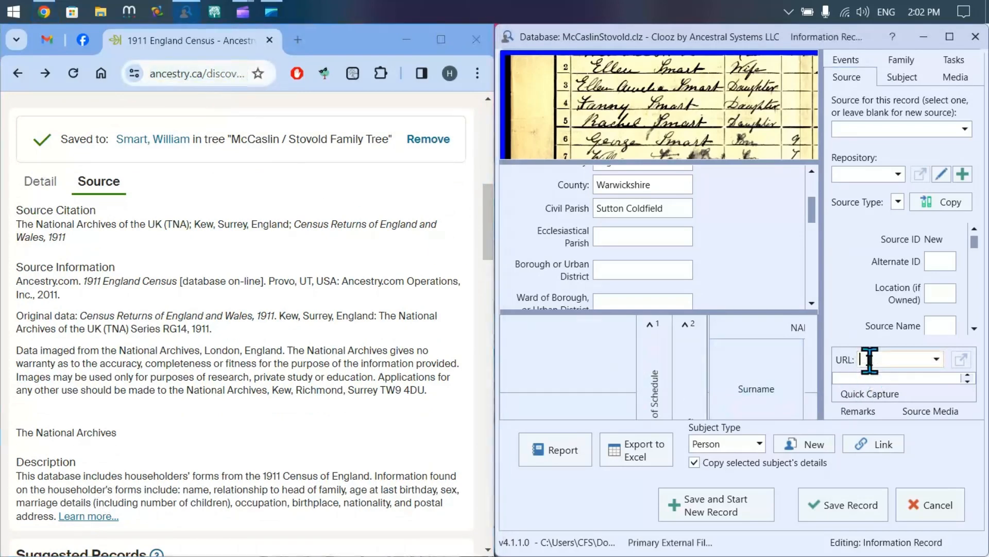
pyautogui.hotkey('ctrl', 'v')
# - Copy Ancestry's source citation and source information text into the Quick Capture notes of the maximized Clooz record editor
pyautogui.click(862, 378)
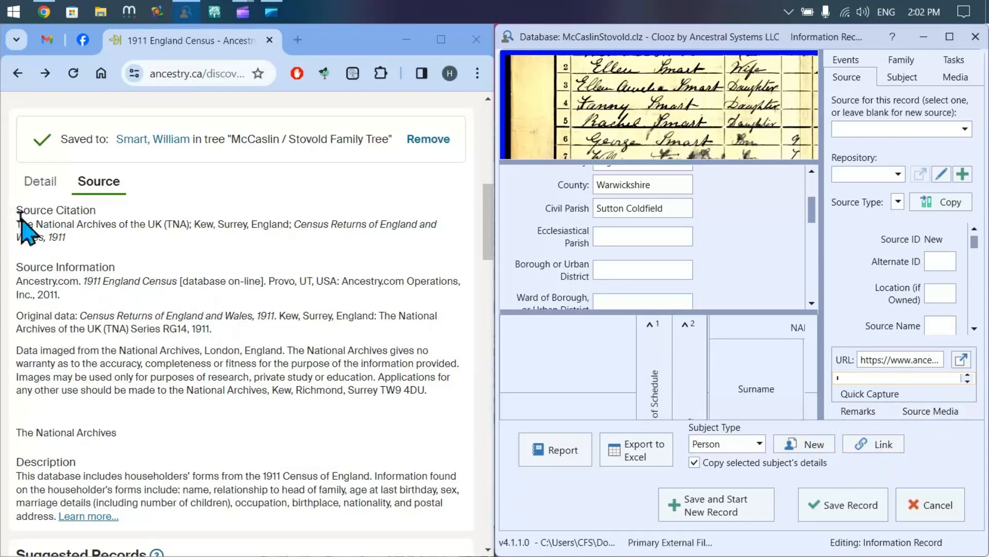
pyautogui.moveTo(17, 212); pyautogui.dragTo(418, 412)
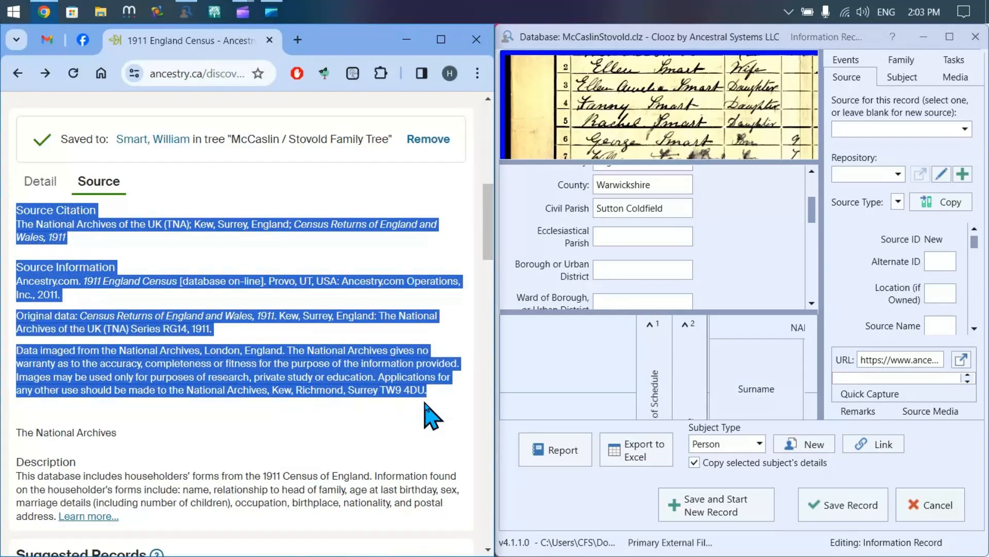
pyautogui.click(950, 35)
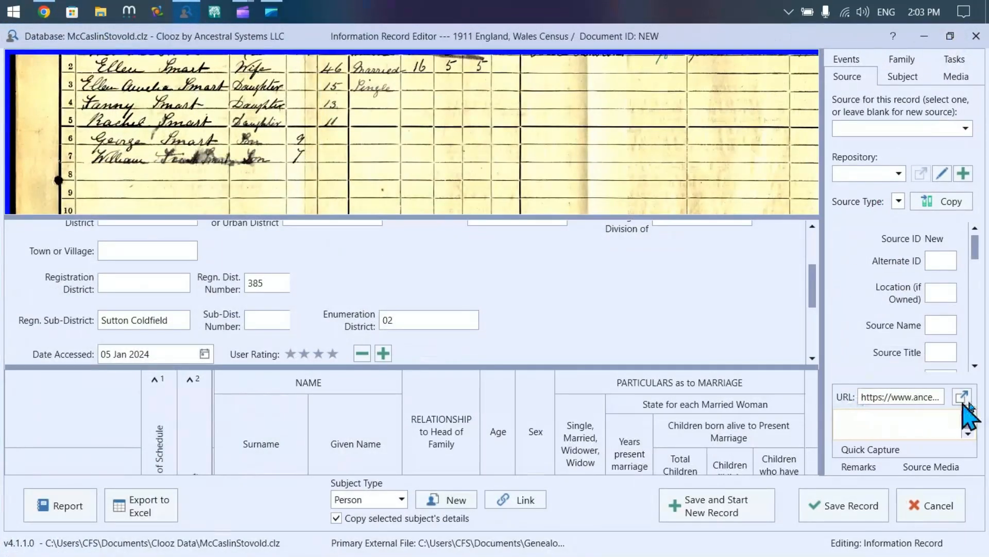
pyautogui.hotkey('ctrl', 'v')
# - Show the captured source text from its beginning and widen the source details area of the record editor
pyautogui.click(970, 415)
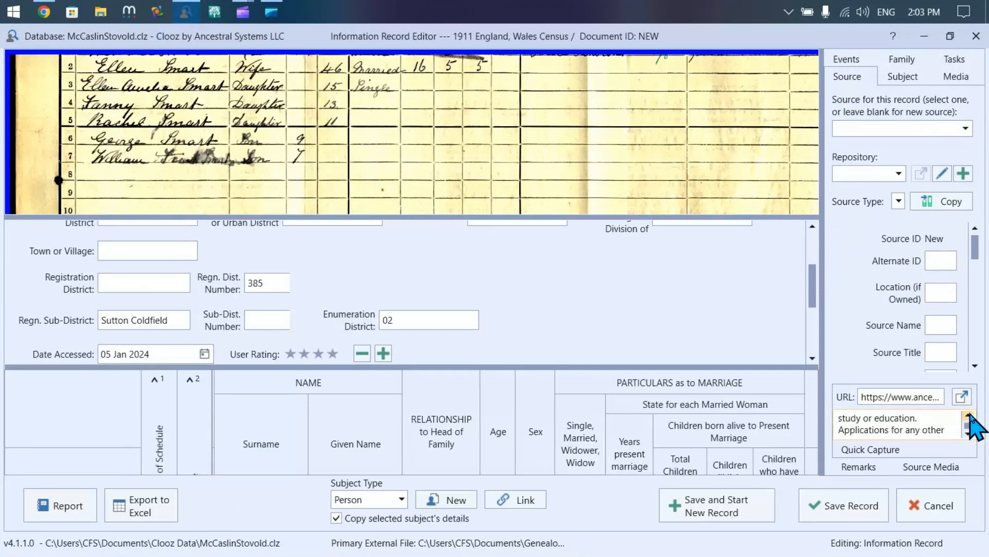
pyautogui.click(970, 416)
pyautogui.click(971, 415)
pyautogui.click(971, 415)
pyautogui.click(971, 415)
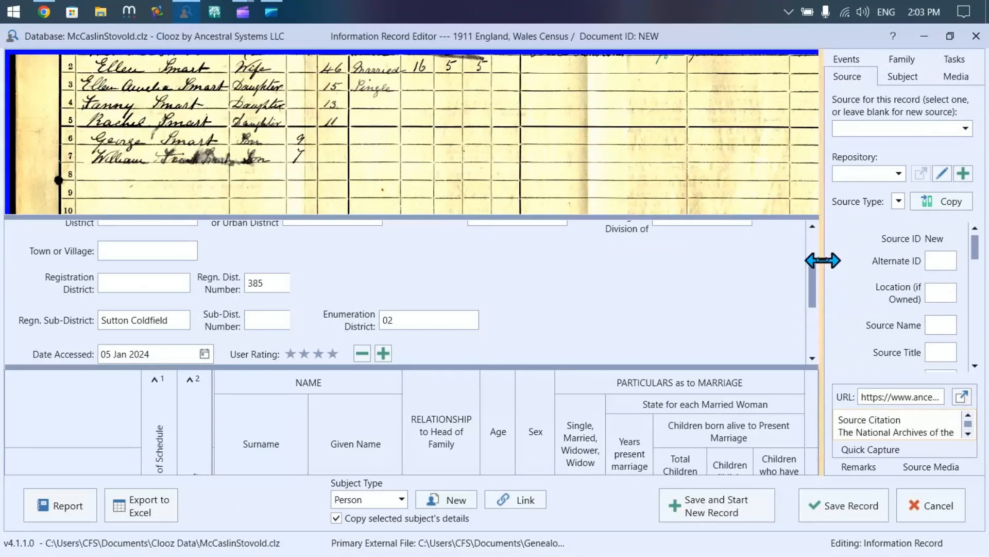
pyautogui.moveTo(823, 260); pyautogui.dragTo(641, 261)
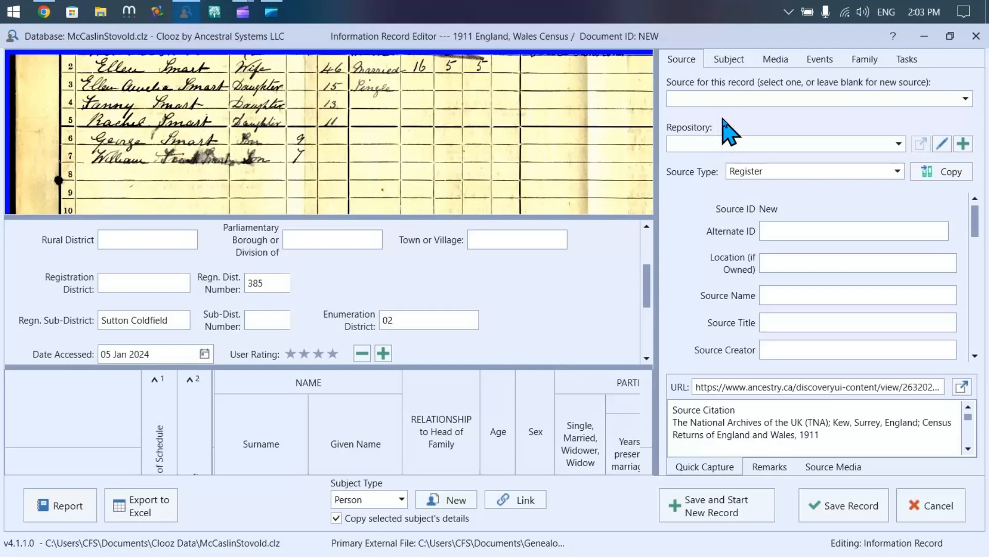
# - Leave the existing source unselected, set the repository to Ancestry.com and keep Register as the source type
pyautogui.click(796, 102)
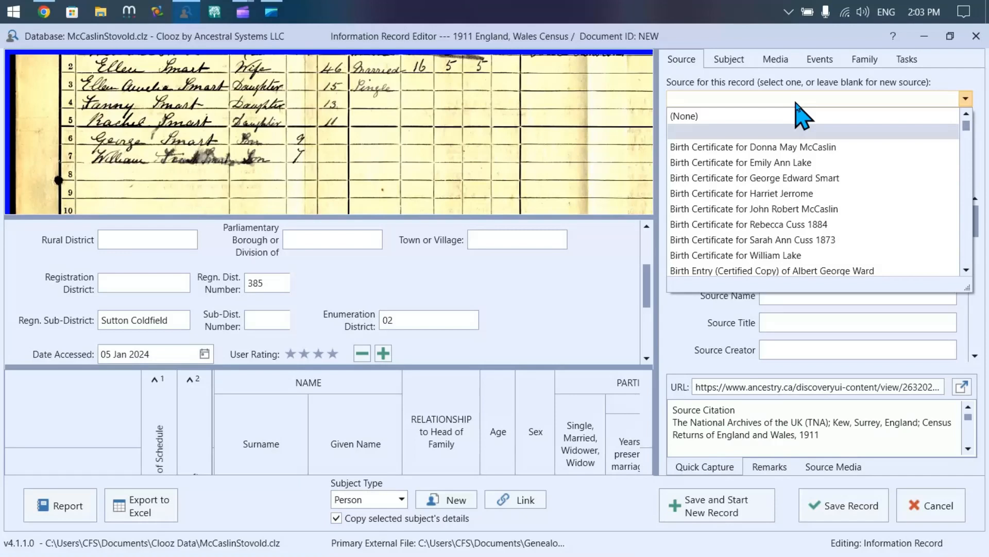
pyautogui.click(687, 330)
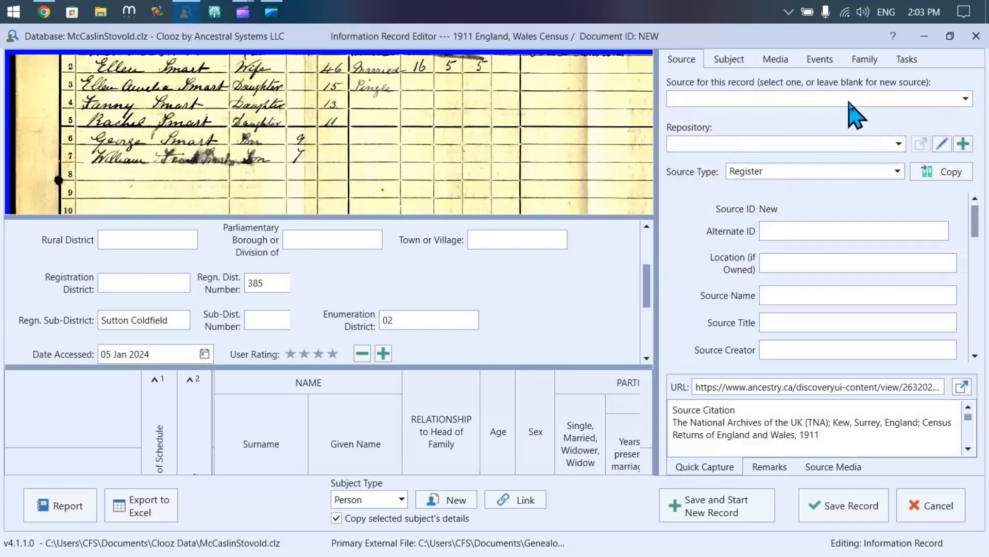
pyautogui.click(900, 145)
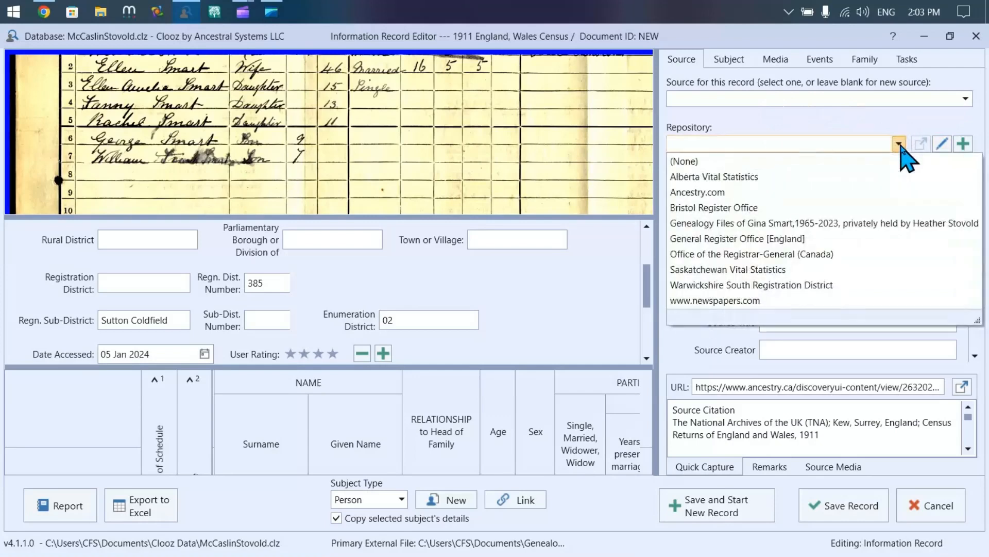
pyautogui.click(770, 194)
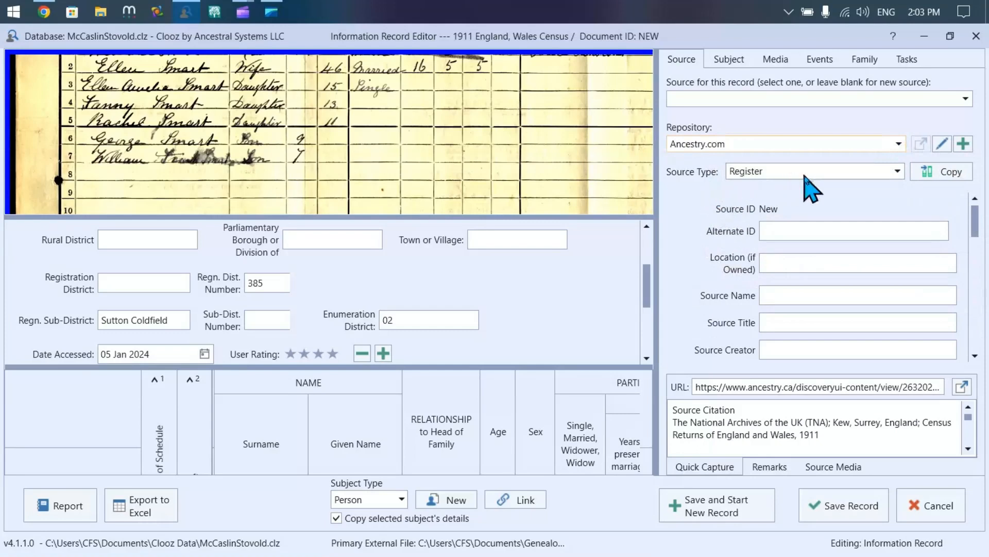
pyautogui.click(898, 172)
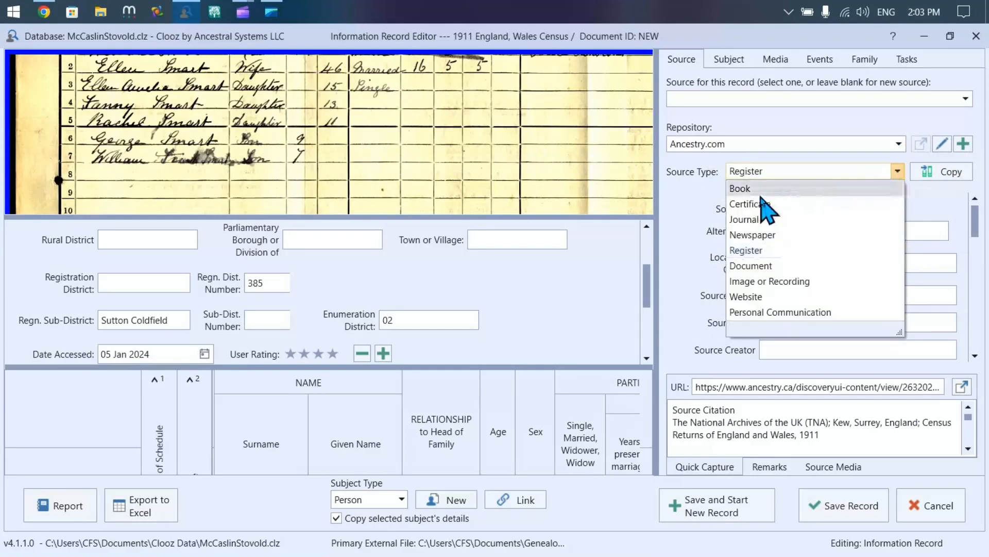
pyautogui.click(772, 251)
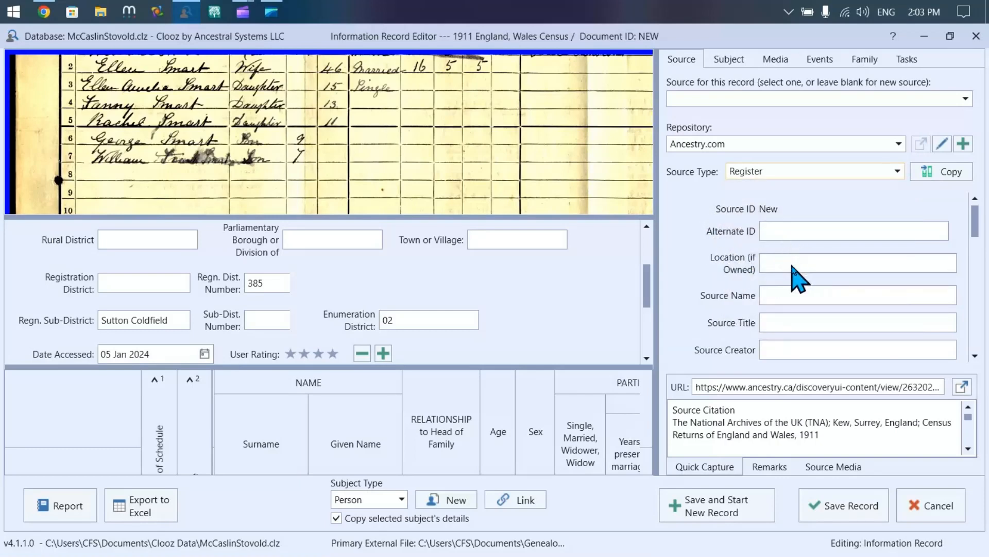
# - Name the source "1911 England Census for" plus the household head's name and "Household", and copy that text into the Source Title
pyautogui.click(784, 293)
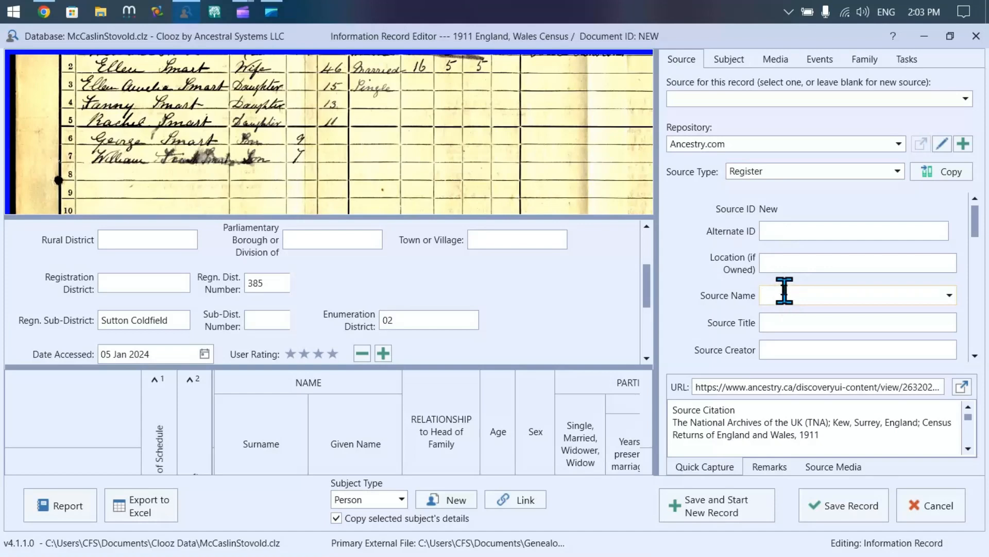
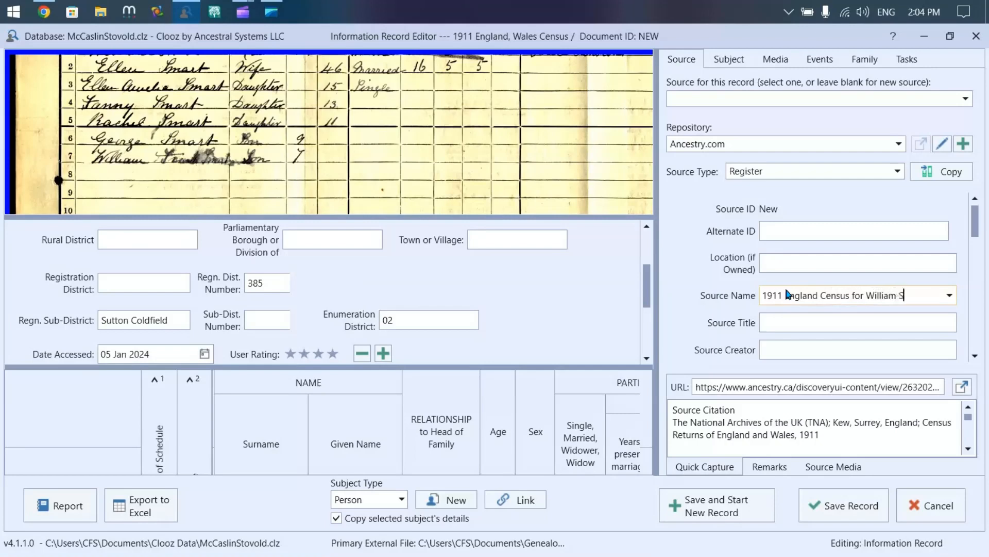
pyautogui.write('ousehold')
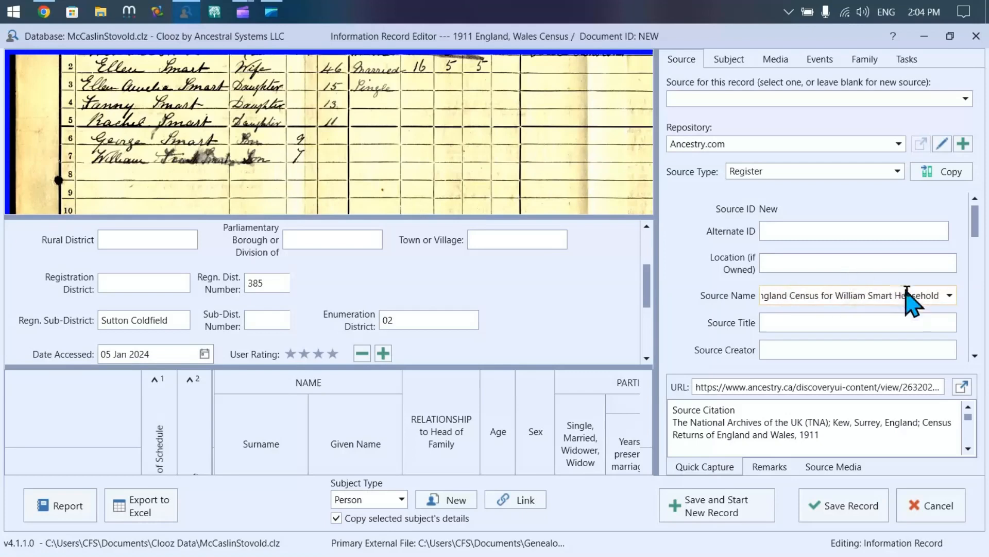
pyautogui.moveTo(938, 295); pyautogui.dragTo(819, 296)
pyautogui.click(933, 293)
pyautogui.moveTo(934, 294); pyautogui.dragTo(737, 304)
pyautogui.hotkey('ctrl', 'c')
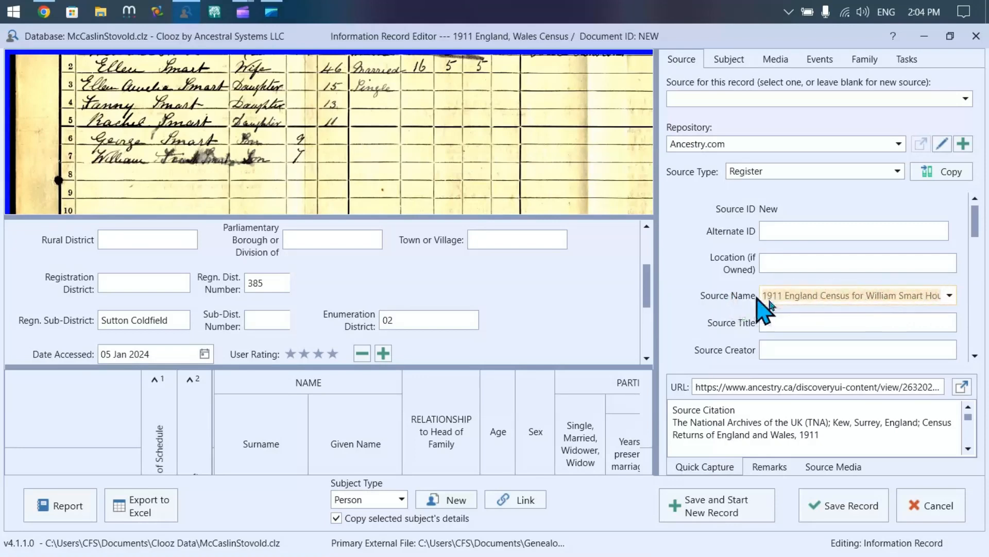
pyautogui.click(820, 323)
pyautogui.hotkey('ctrl', 'v')
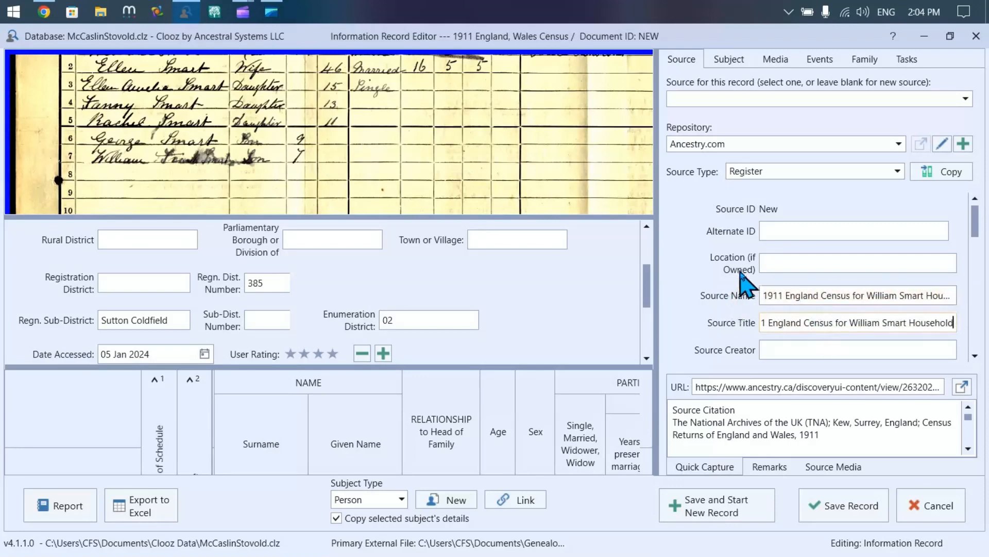
# - Review the remaining source fields, the selected subject's details in an enlarged household table, and the media linked to the record
pyautogui.scroll(-3, 777, 276)
pyautogui.scroll(-1, 776, 263)
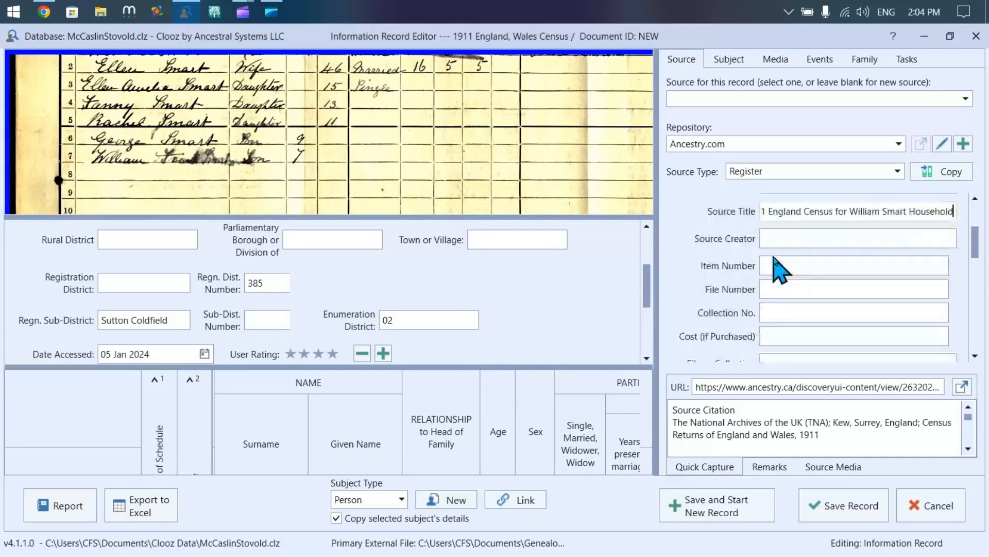
pyautogui.scroll(-2, 773, 256)
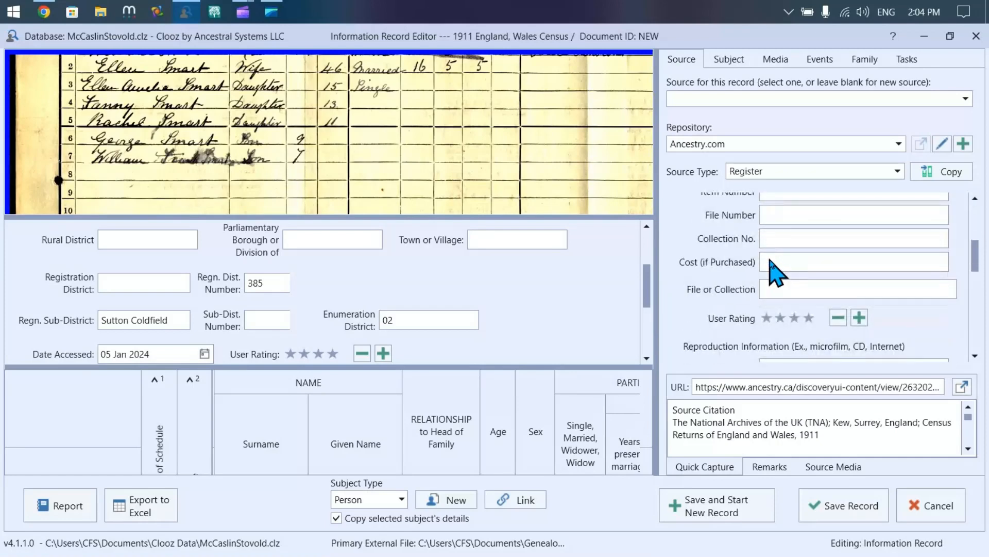
pyautogui.scroll(1, 769, 258)
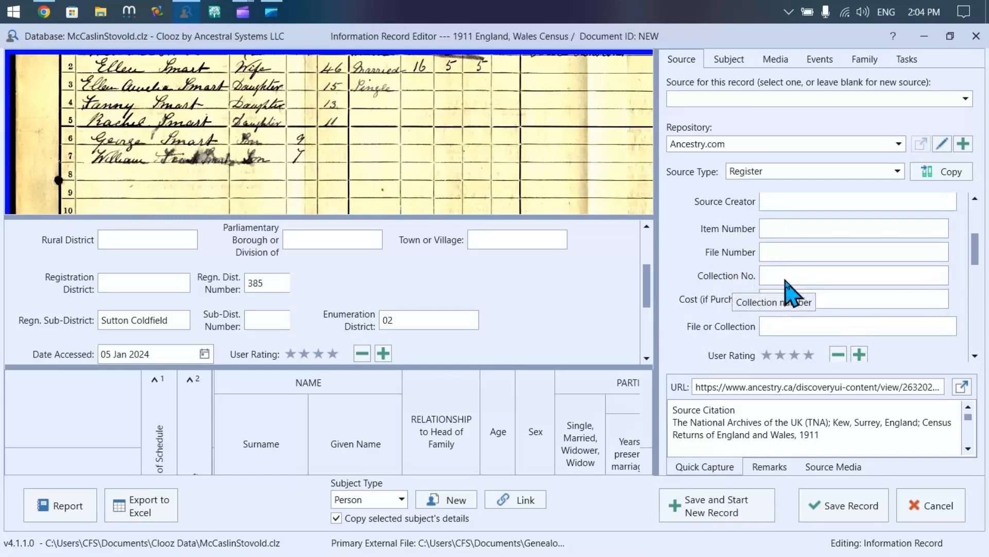
pyautogui.scroll(3, 726, 280)
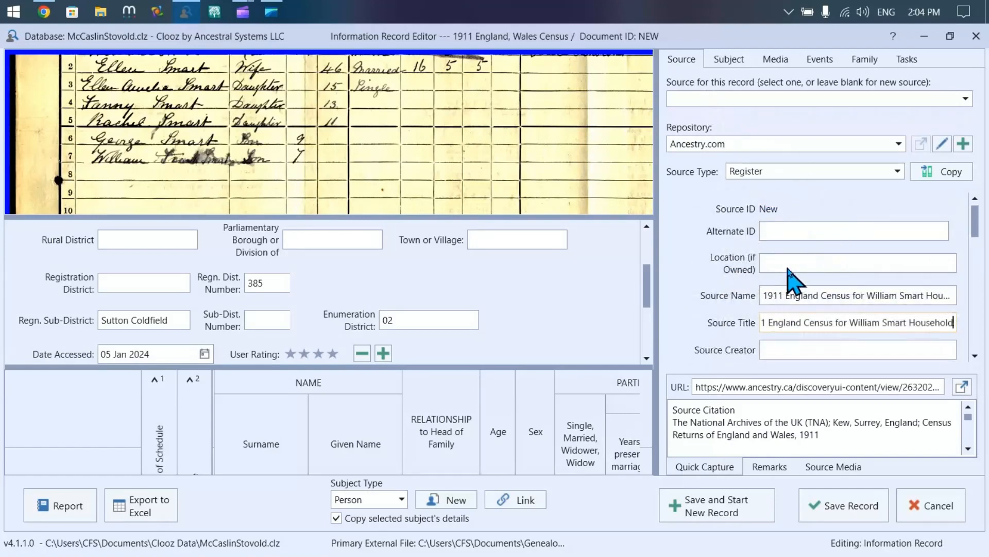
pyautogui.click(730, 61)
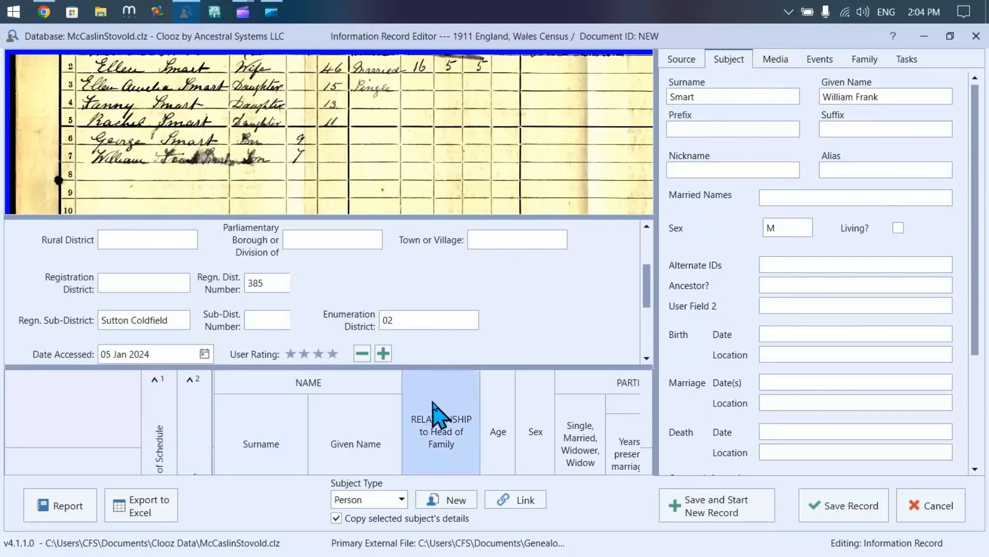
pyautogui.moveTo(422, 368); pyautogui.dragTo(437, 290)
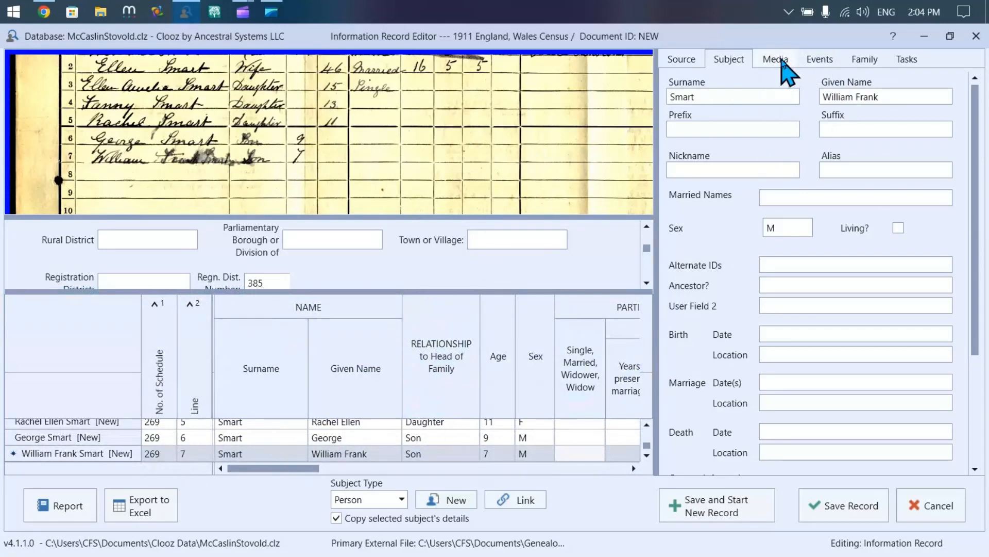
pyautogui.click(779, 61)
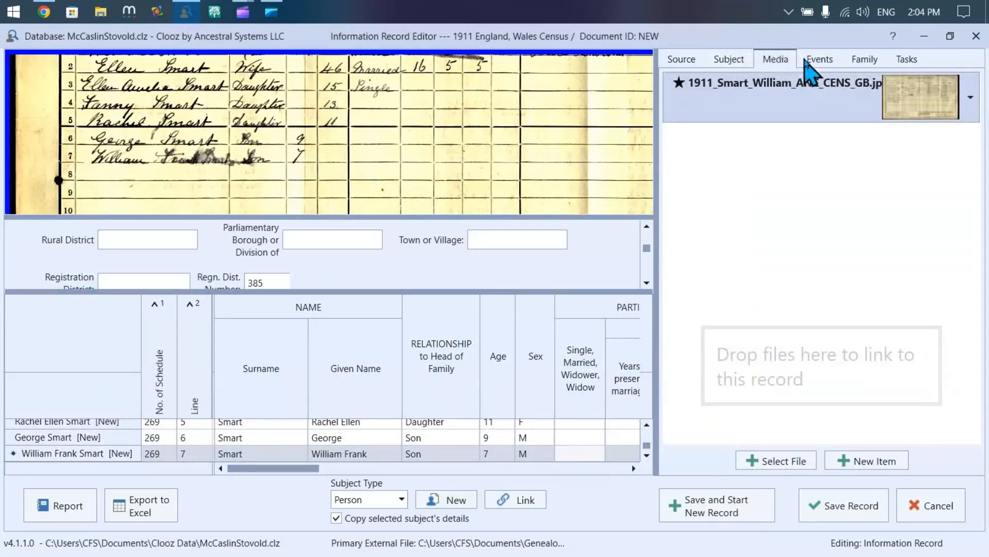
# - Auto-generate the events for the census record from its document information
pyautogui.click(820, 61)
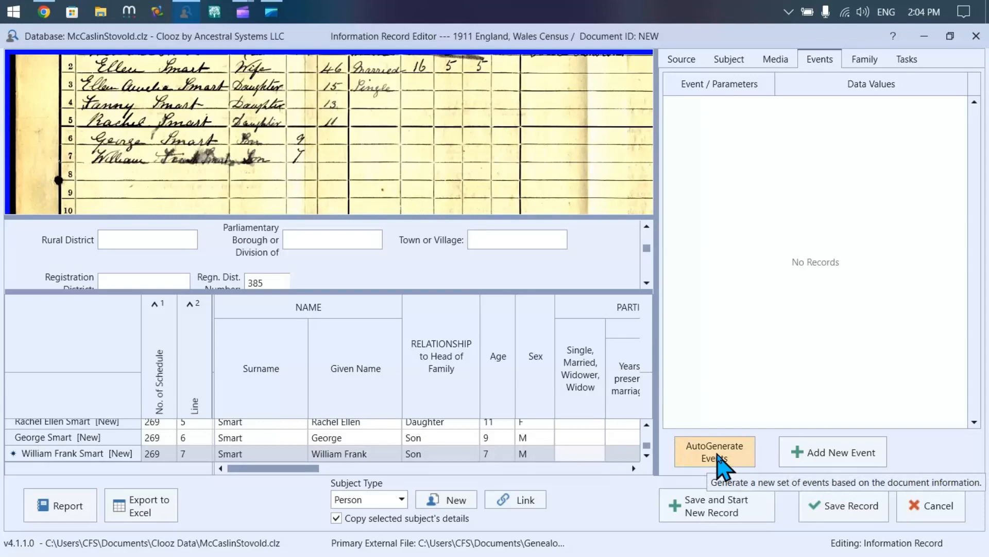
pyautogui.click(721, 458)
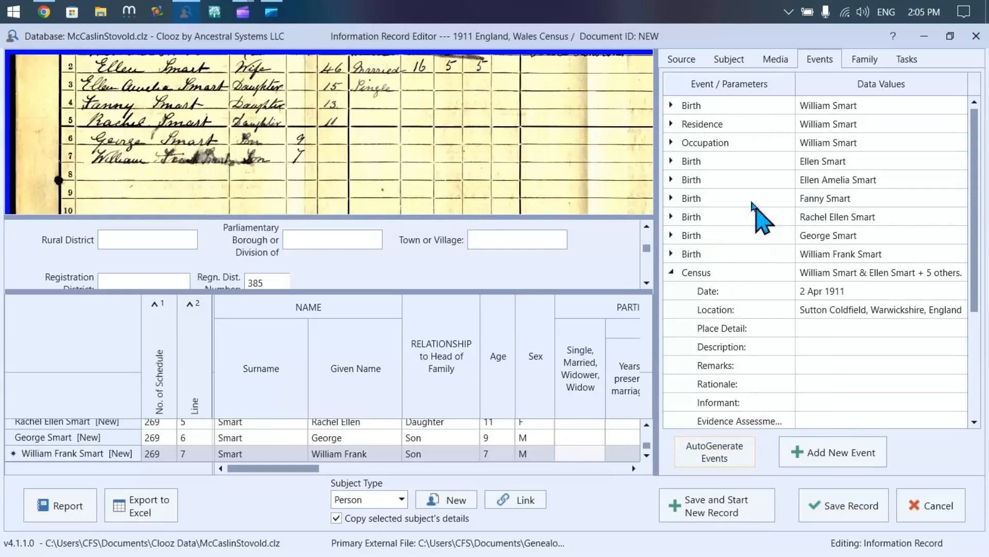
# - Examine the generated birth events of the household head and the wife, and the head's occupation event
pyautogui.click(671, 105)
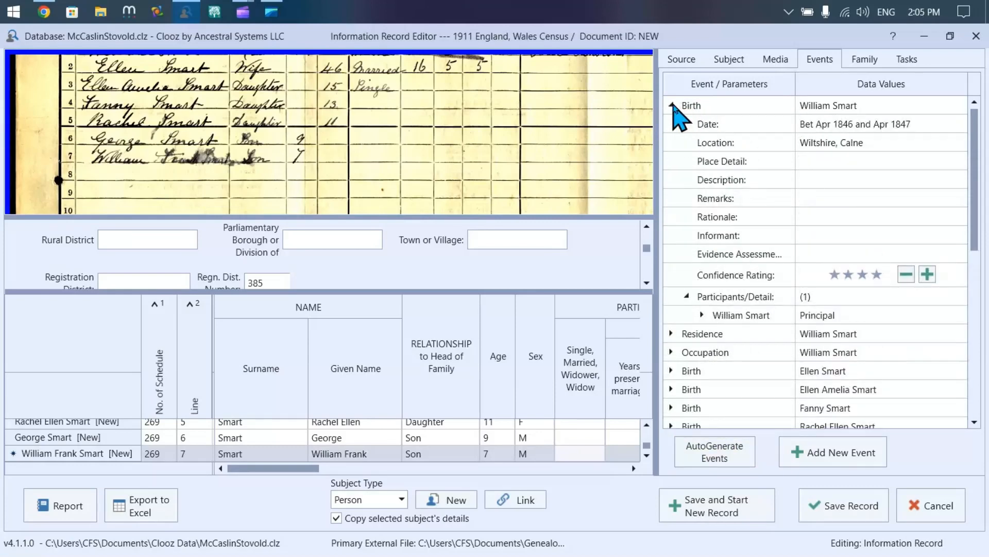
pyautogui.click(672, 105)
pyautogui.click(672, 161)
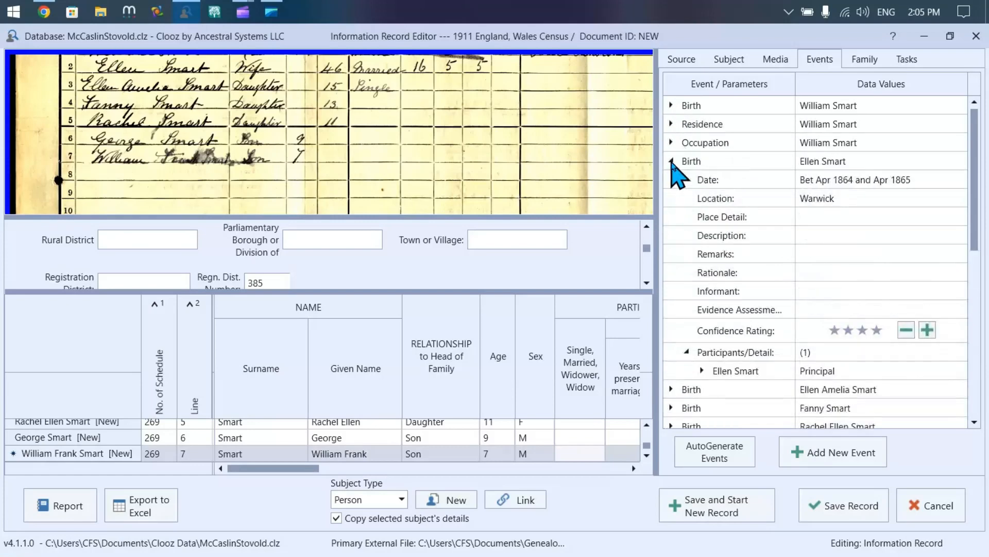
pyautogui.click(672, 160)
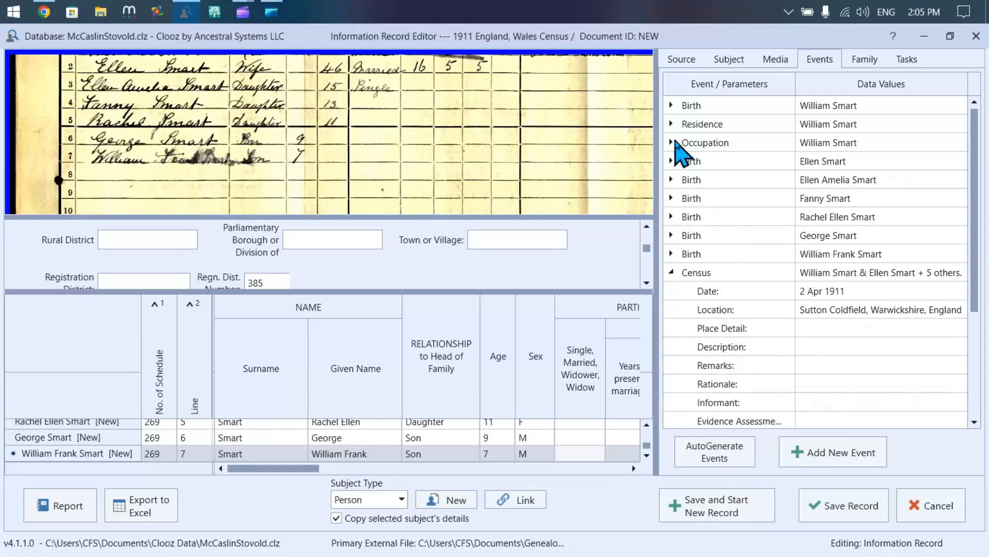
pyautogui.click(672, 143)
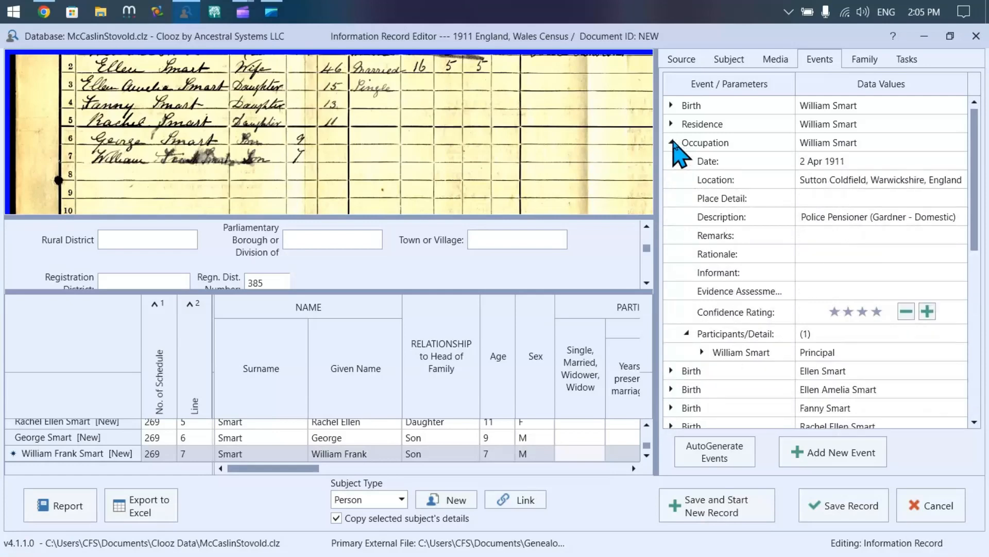
pyautogui.click(672, 143)
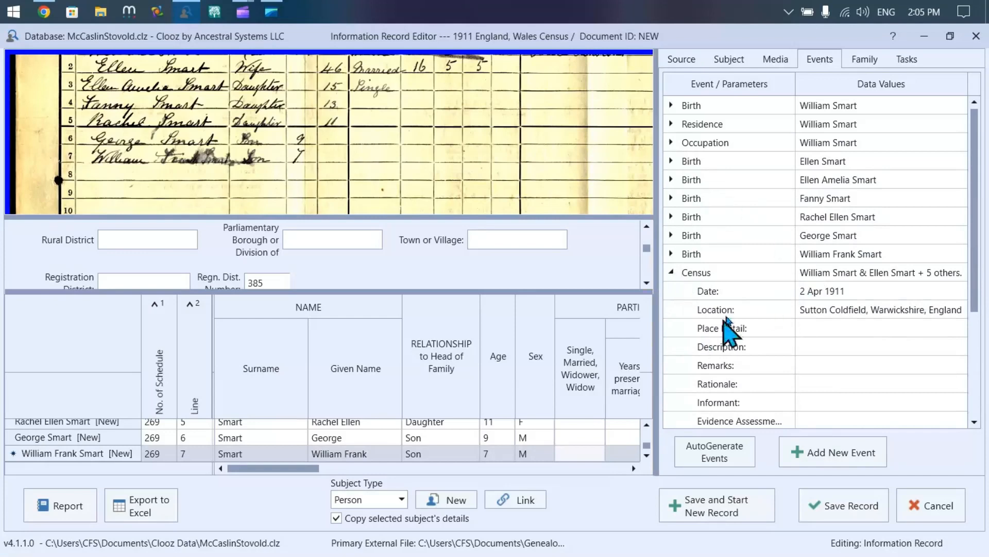
# - Examine the generated census event, including its date, location, participants with their roles, and the household head's participant details
pyautogui.click(672, 272)
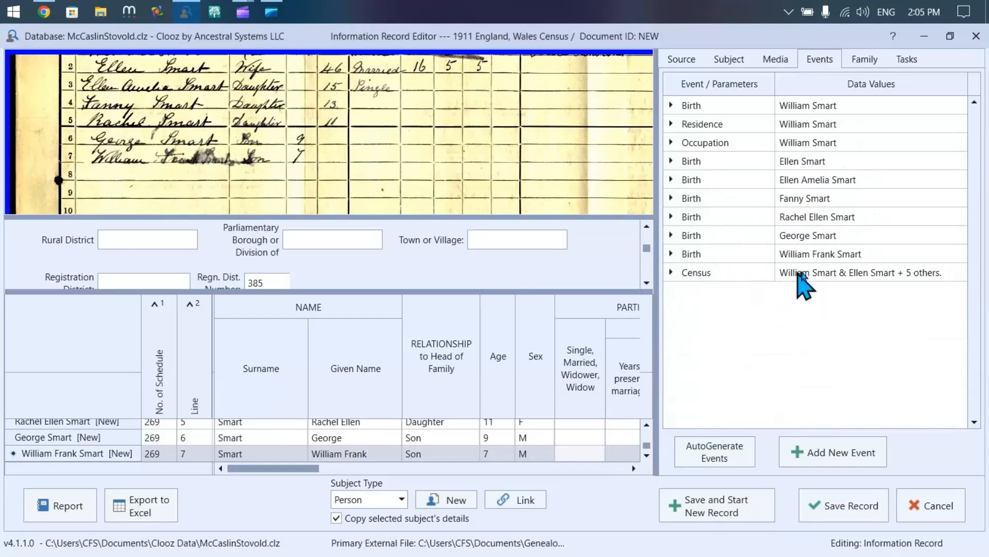
pyautogui.click(672, 272)
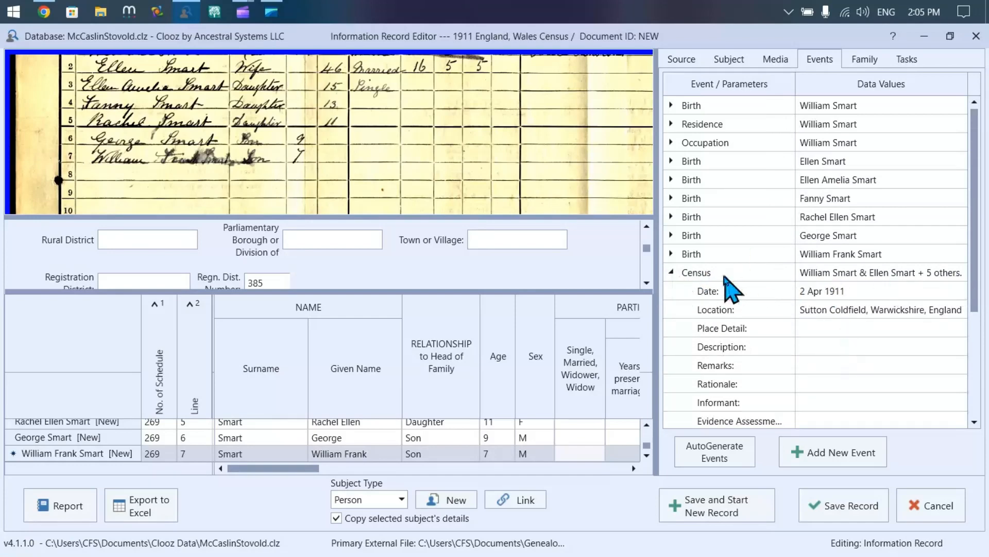
pyautogui.click(671, 273)
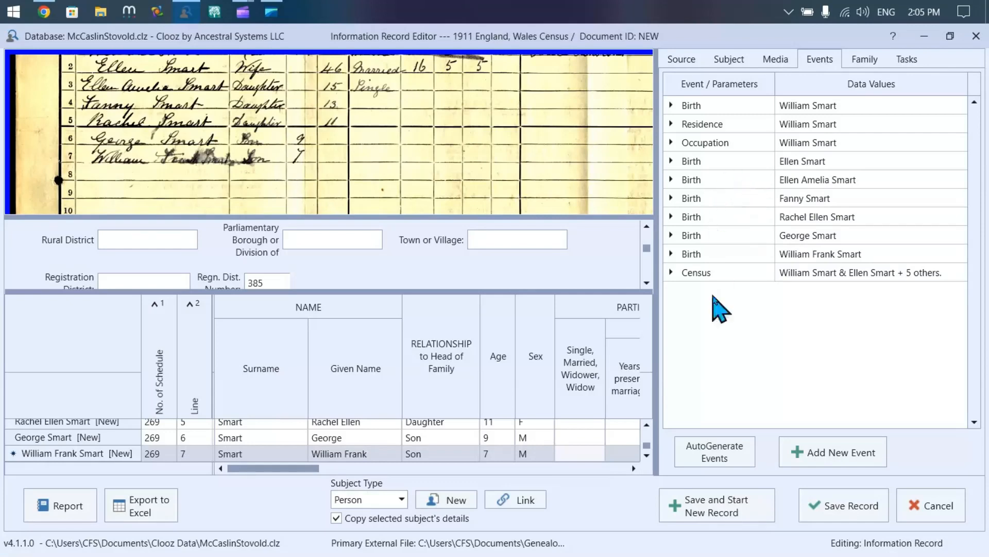
pyautogui.click(672, 272)
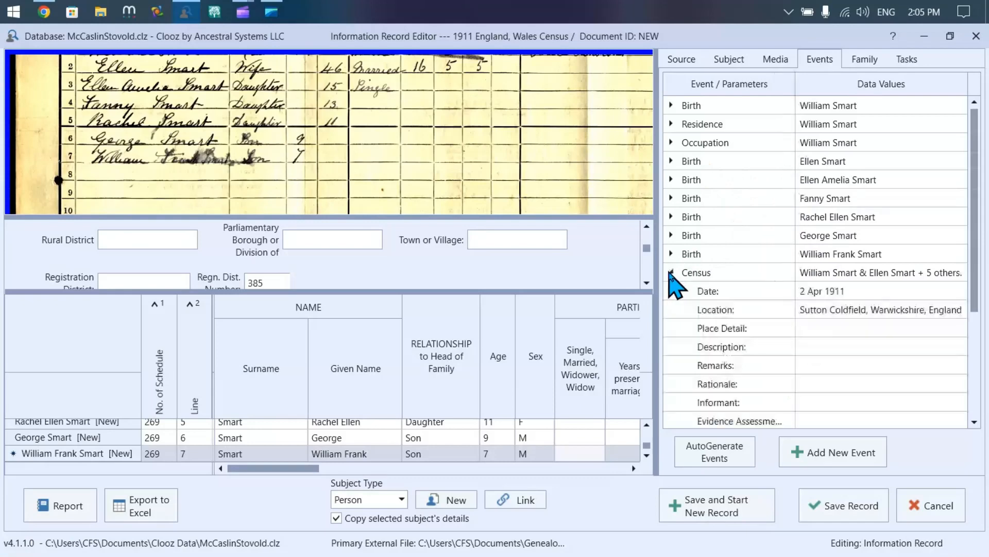
pyautogui.scroll(-2, 825, 332)
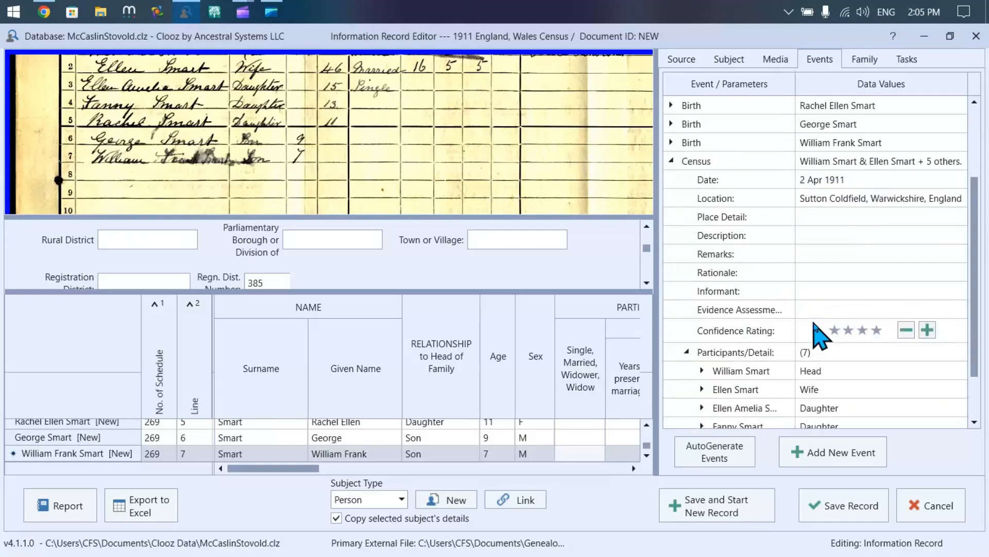
pyautogui.scroll(-1, 851, 304)
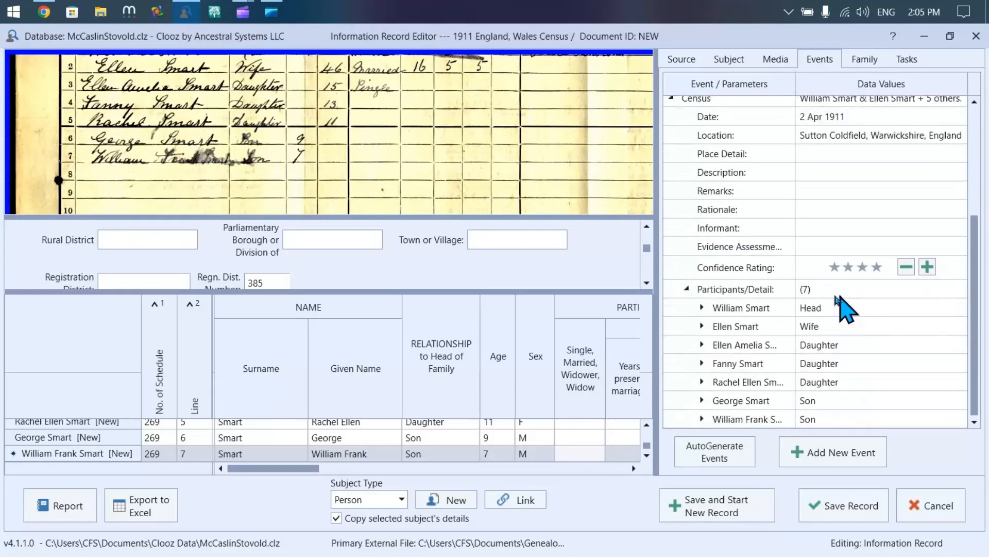
pyautogui.click(702, 308)
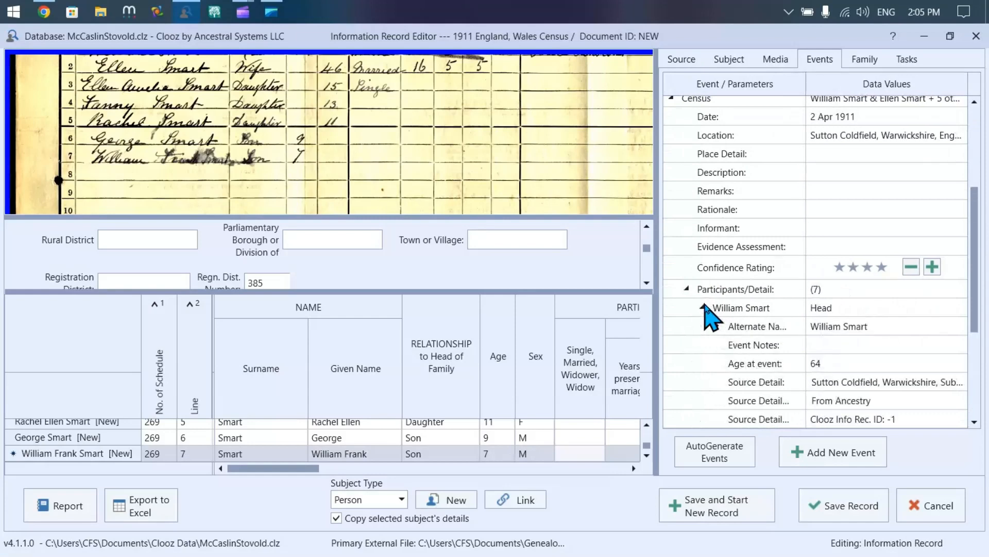
pyautogui.click(703, 308)
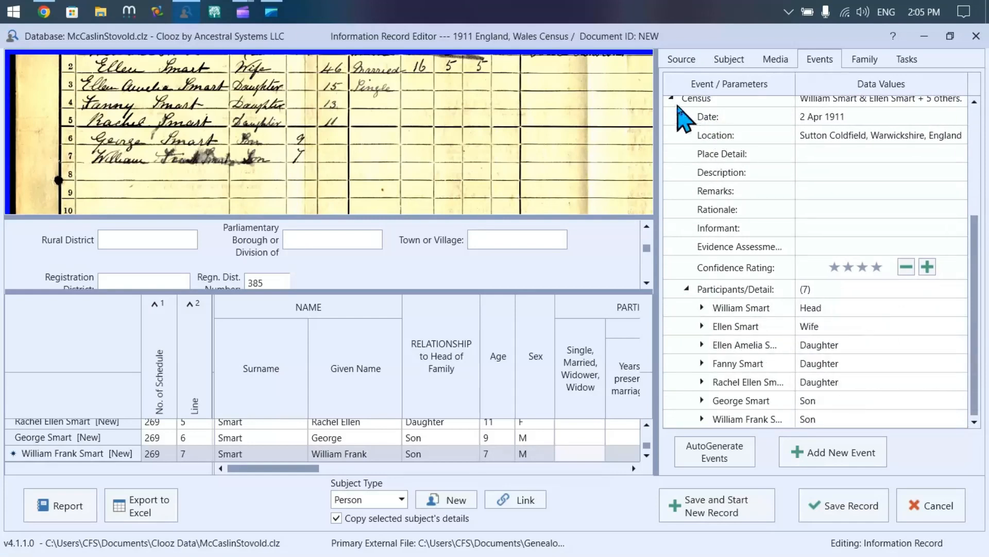
pyautogui.click(673, 98)
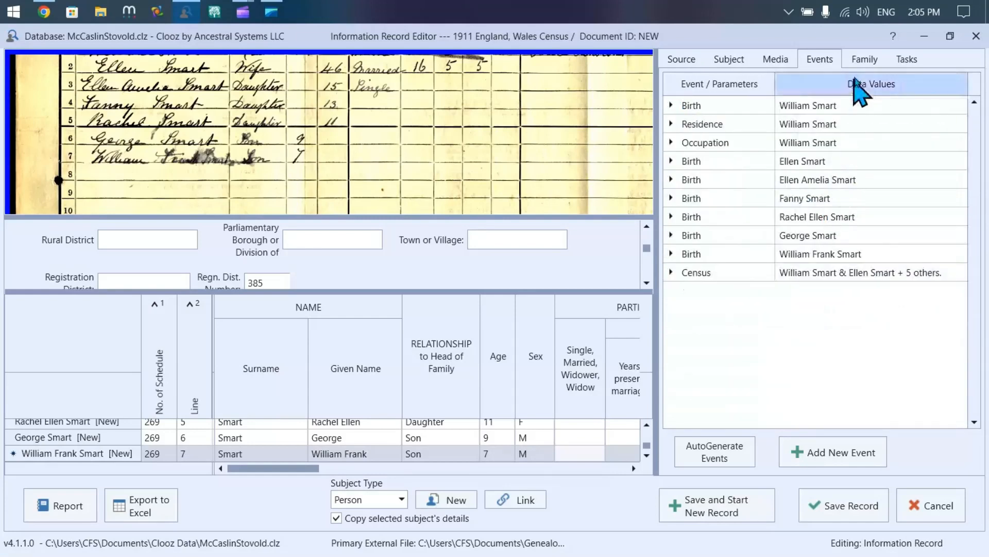
# - Generate the suggested family from the census household, review its members and their roles, and check the record's associated tasks
pyautogui.click(867, 61)
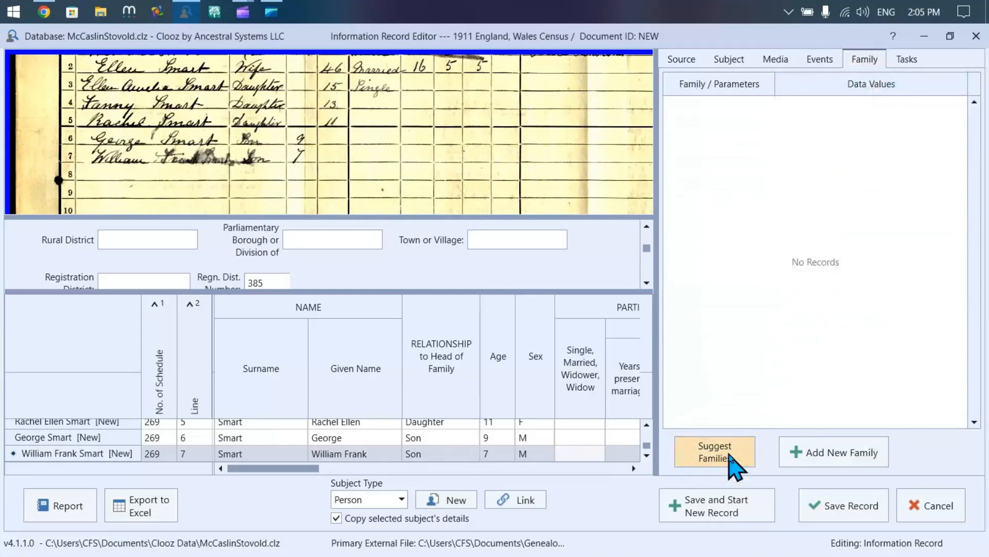
pyautogui.click(730, 456)
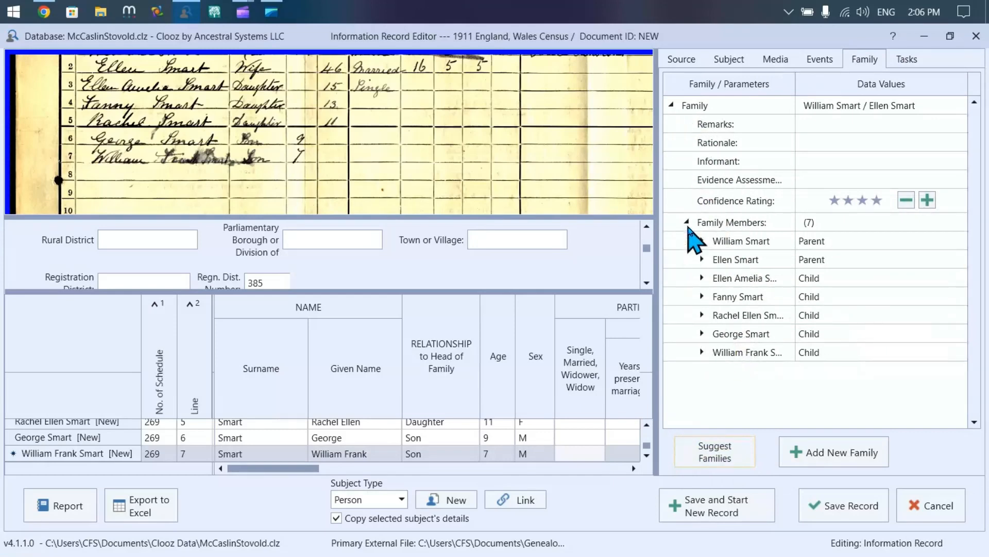
pyautogui.click(671, 106)
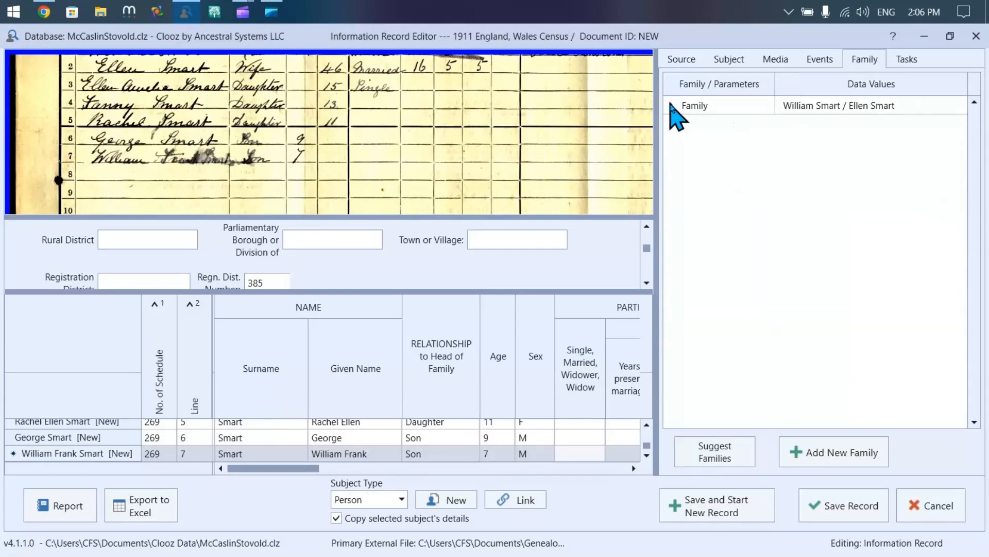
pyautogui.click(906, 60)
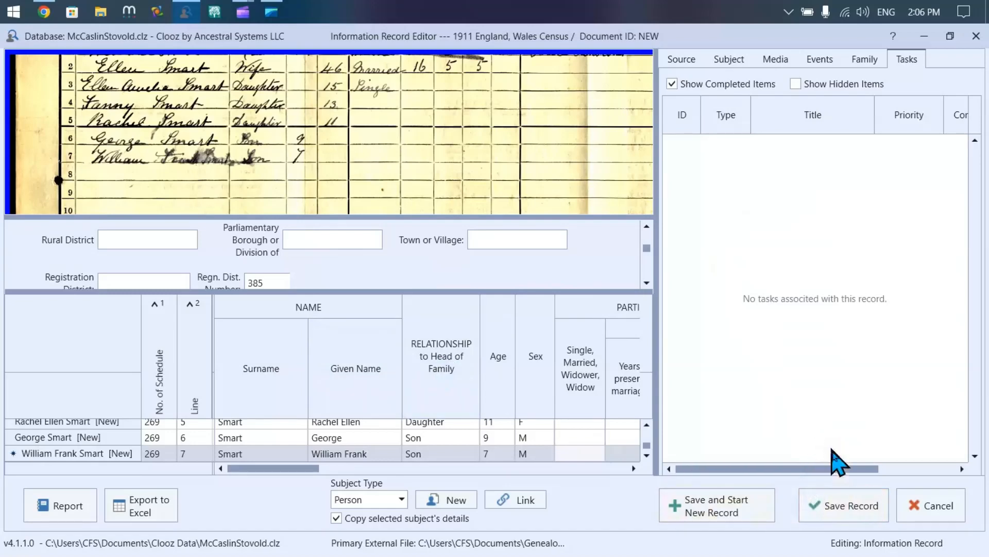
# - Save the census record, declining the birth location update for the household head and the birth date and location update for the wife
pyautogui.click(843, 516)
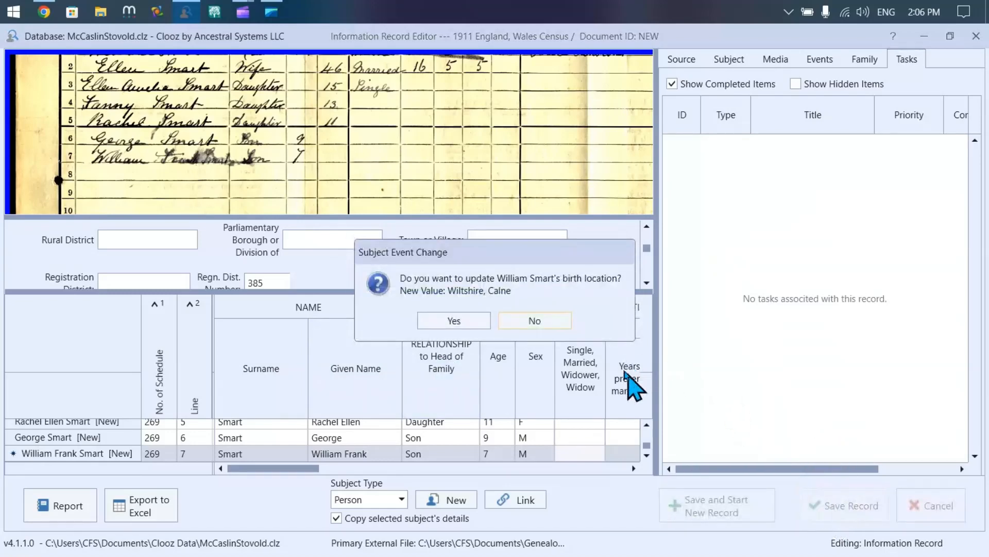
pyautogui.click(430, 317)
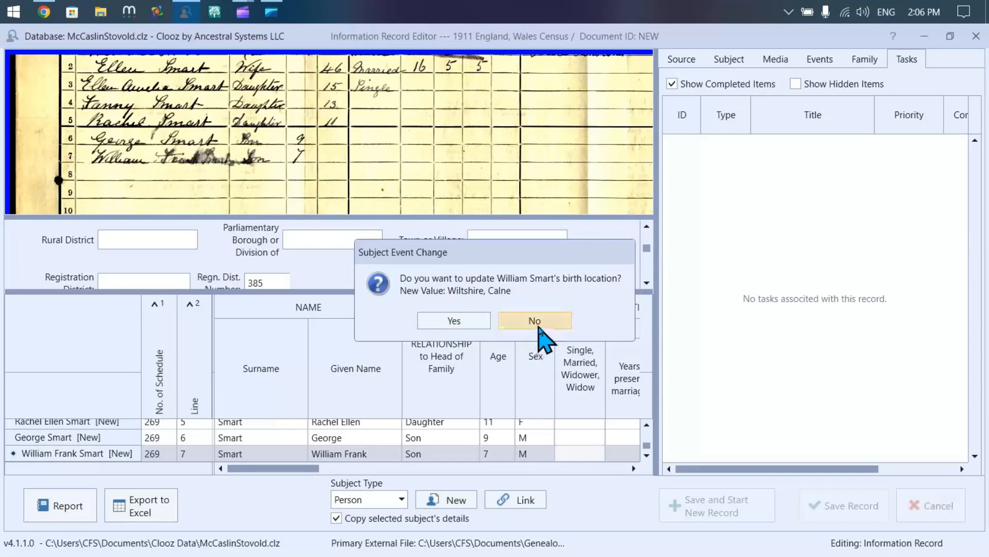
pyautogui.click(536, 321)
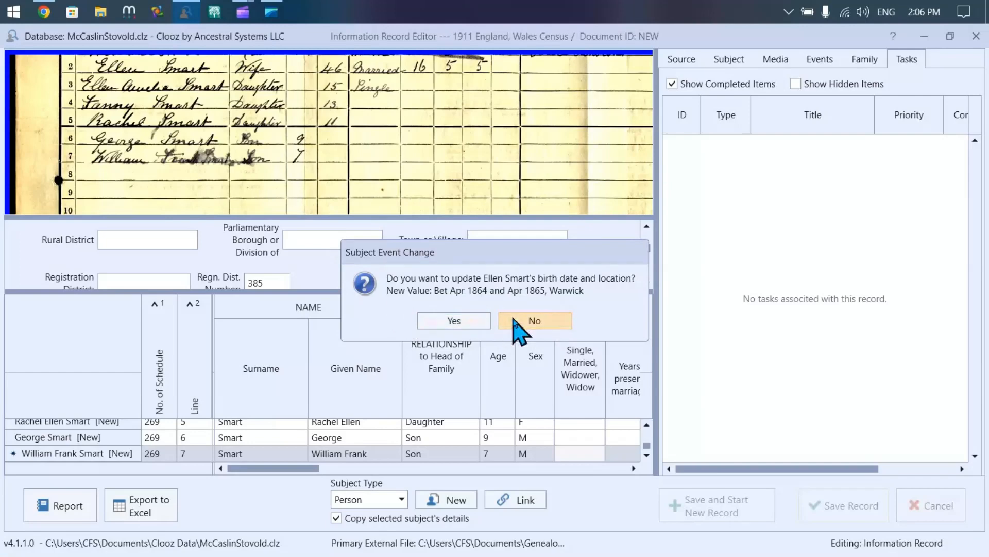
pyautogui.click(528, 322)
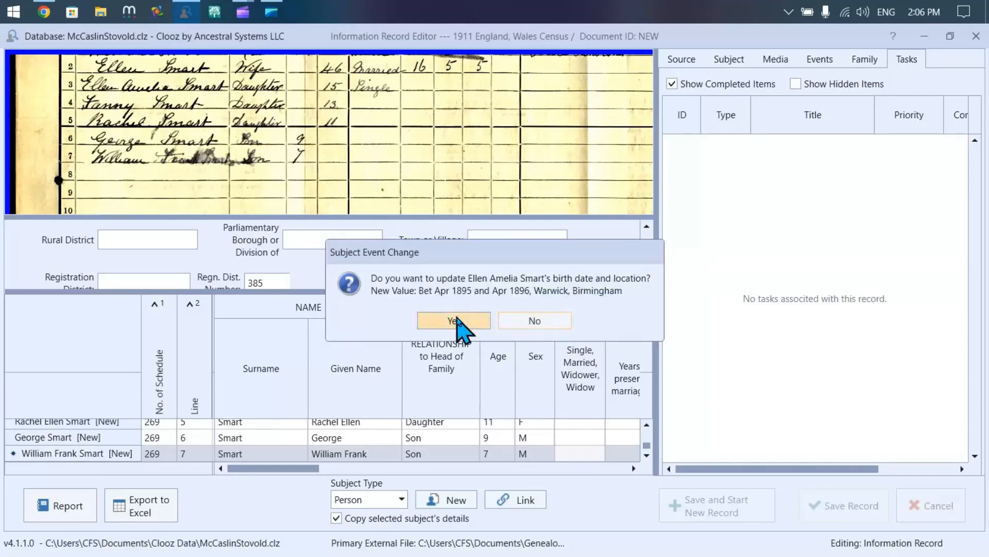
# - Accept the birth date and location updates for the household's children to finish saving the record
pyautogui.click(454, 321)
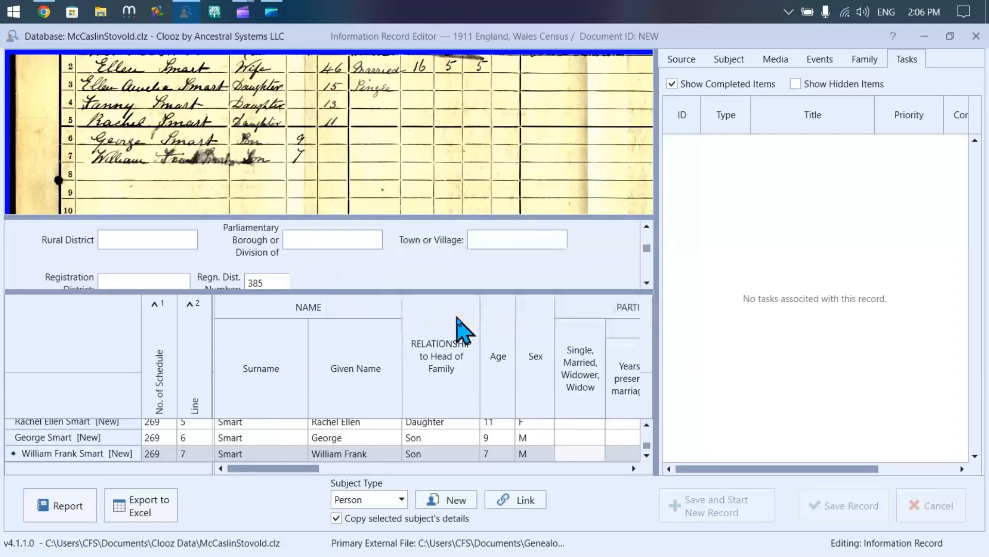
pyautogui.click(454, 321)
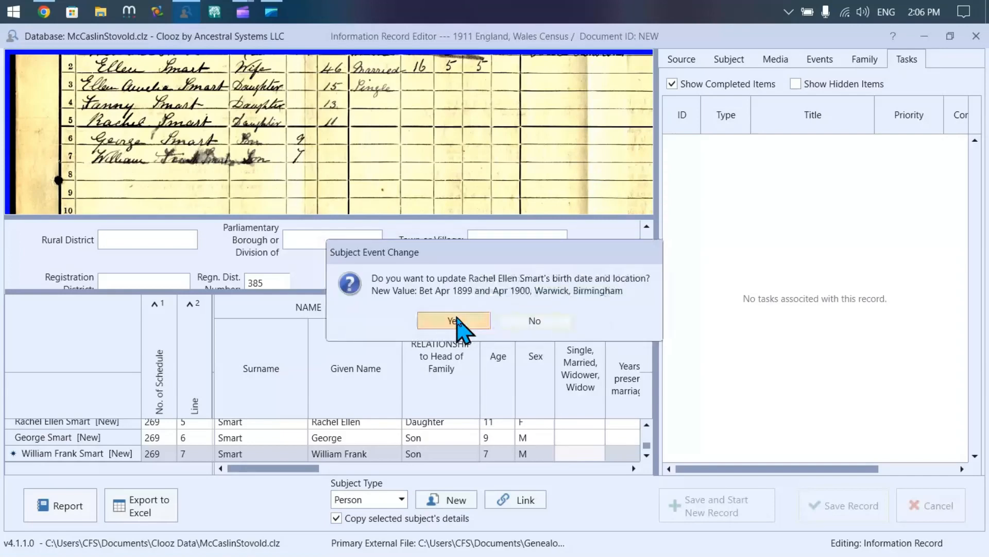
pyautogui.click(455, 321)
pyautogui.click(455, 321)
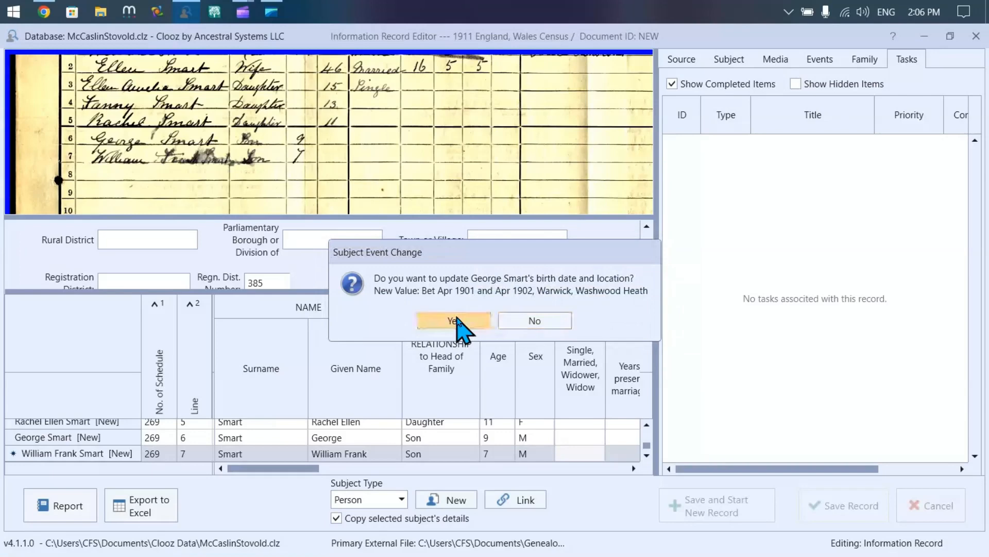
pyautogui.click(455, 321)
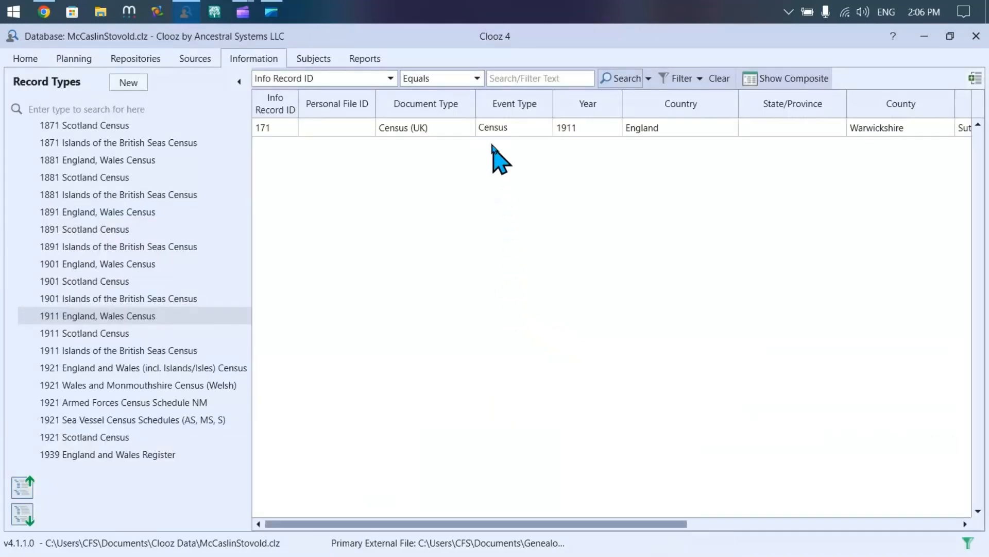
# - Reopen the saved 1911 England, Wales Census record and enlarge its household table to view all household members
pyautogui.click(429, 129)
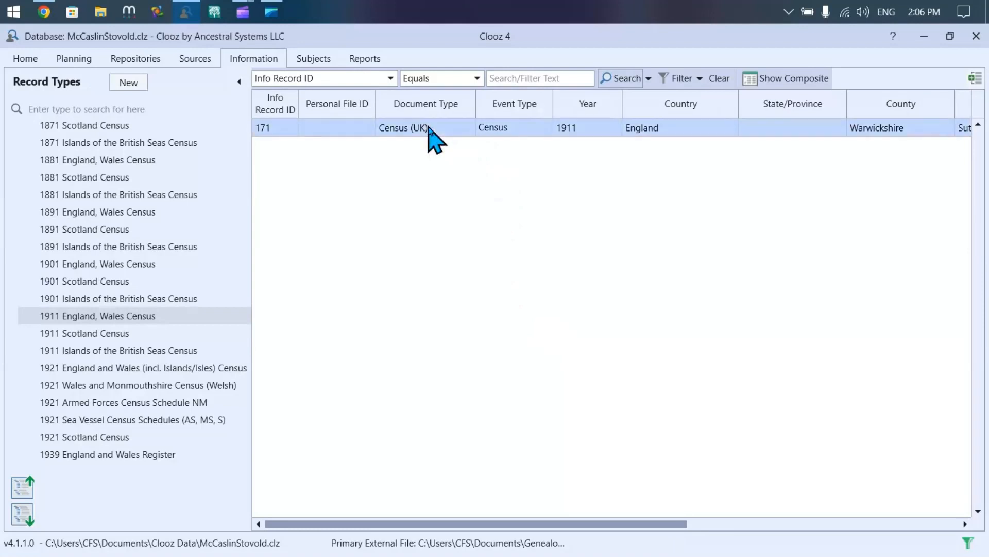
pyautogui.doubleClick(401, 130)
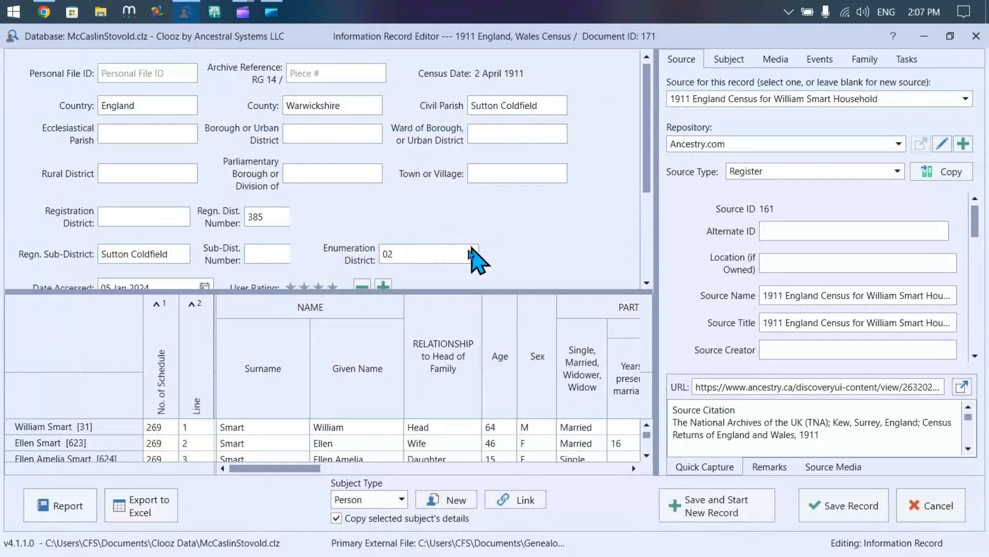
pyautogui.moveTo(441, 291); pyautogui.dragTo(450, 210)
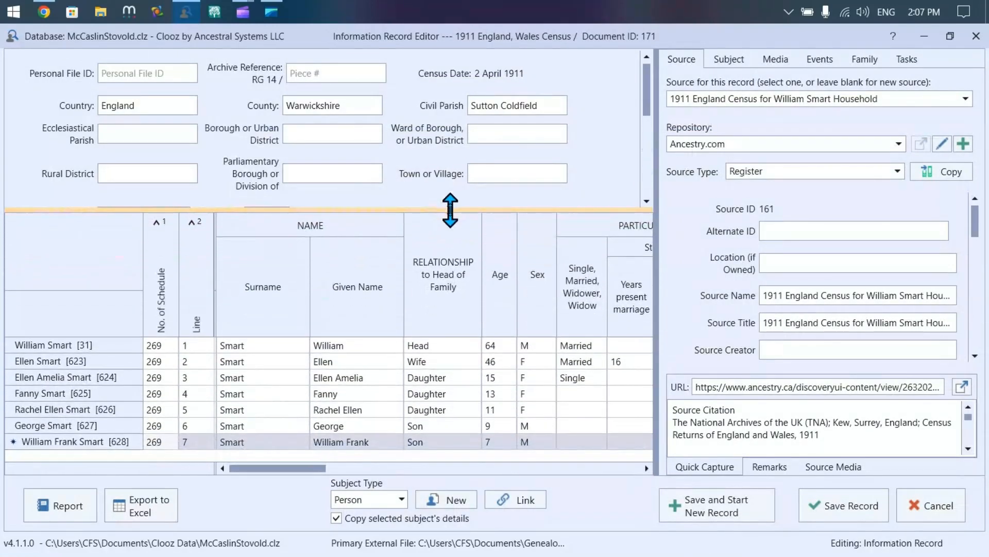